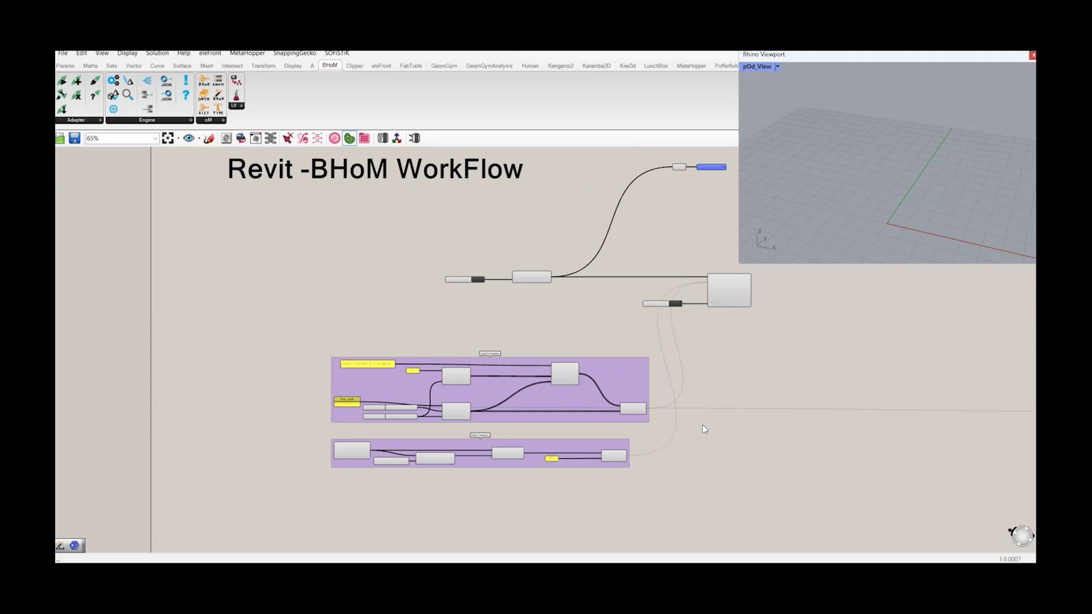
- Switch to Revit and view the project's levels in the 3D view from an isometric corner and from the right side
mouse_move(715, 560)
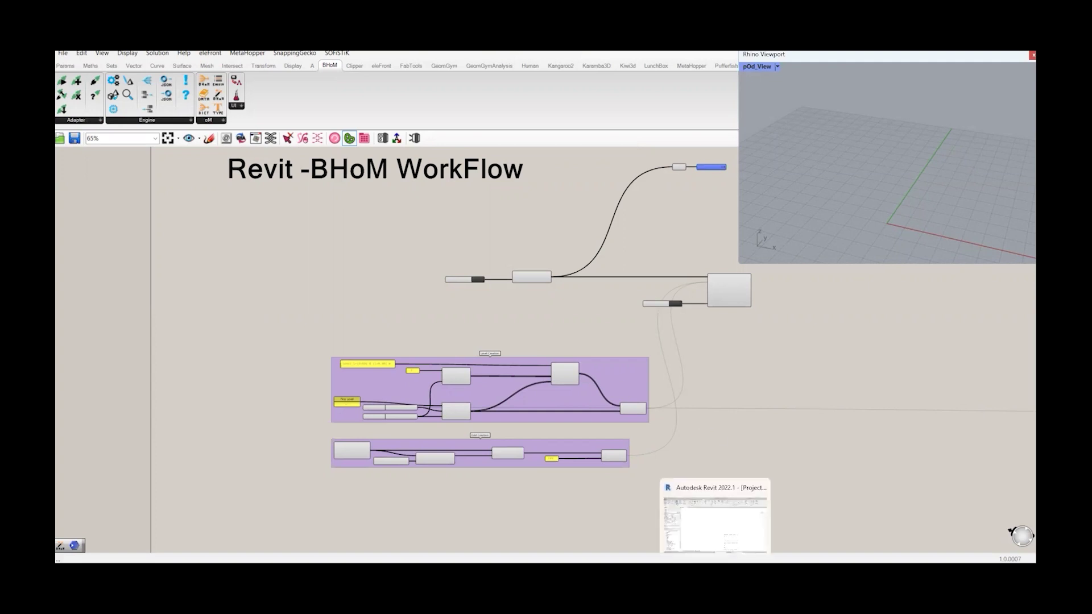
left_click(715, 517)
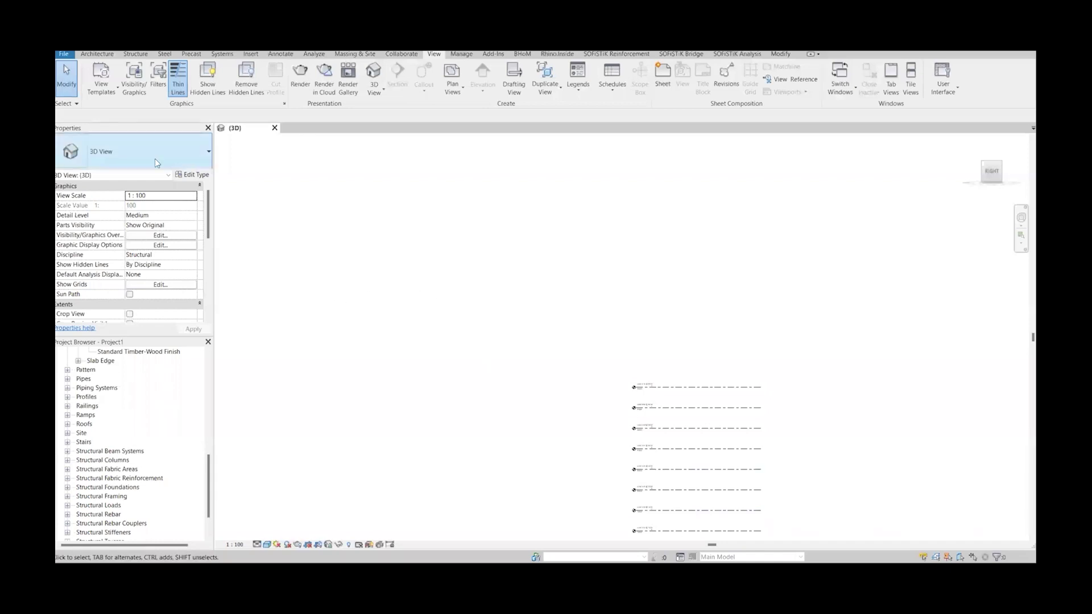
left_click(969, 150)
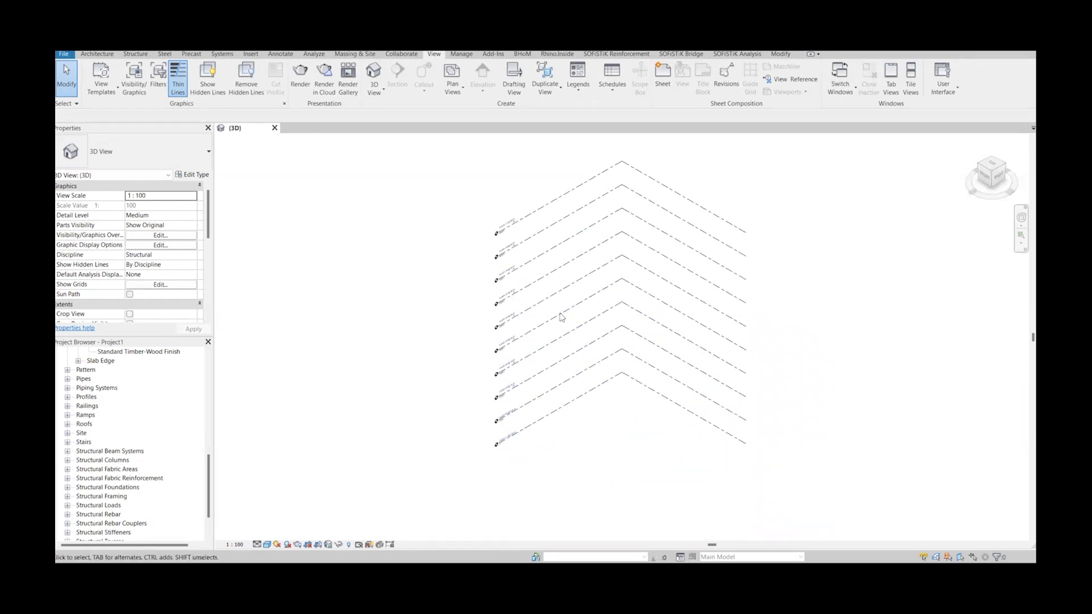
left_click(1001, 174)
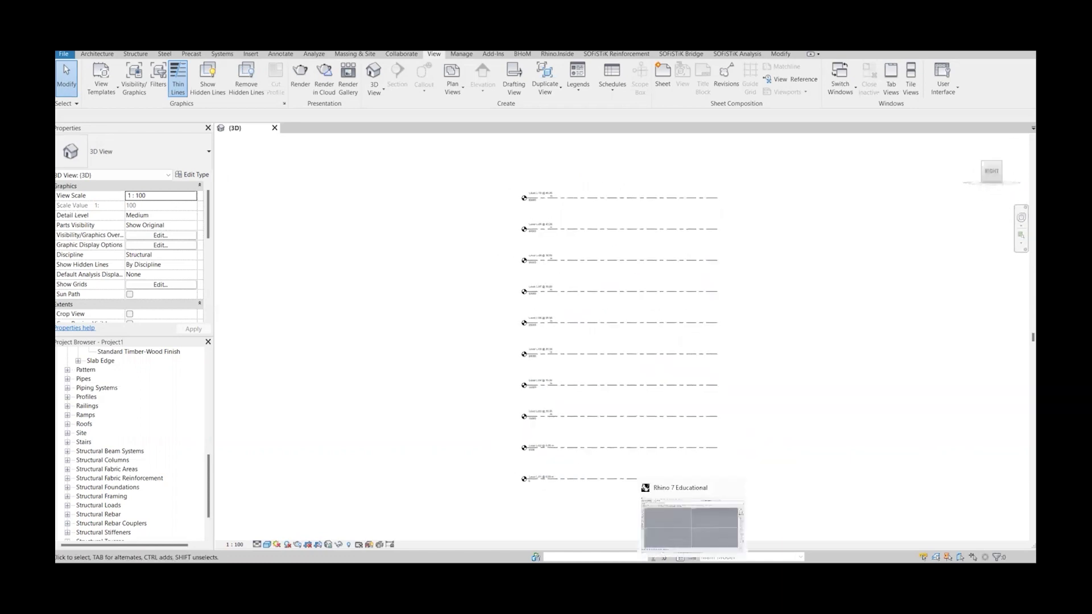
- Switch to Grasshopper and place a BHoM CreateObject component on an empty area of the canvas
left_click(692, 572)
right_click_drag(885, 503, 681, 477)
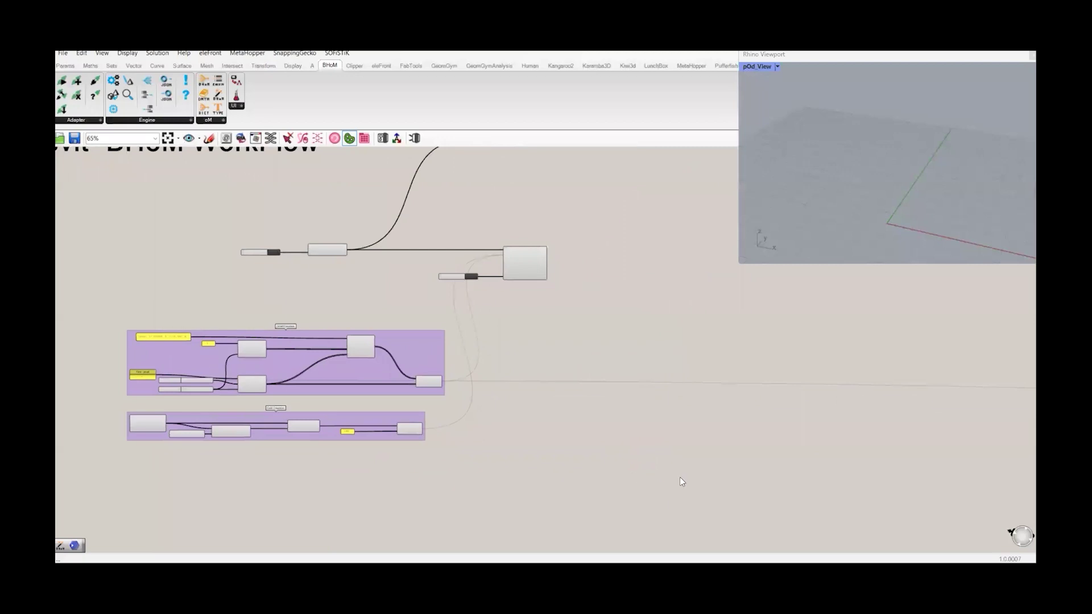
left_click(210, 120)
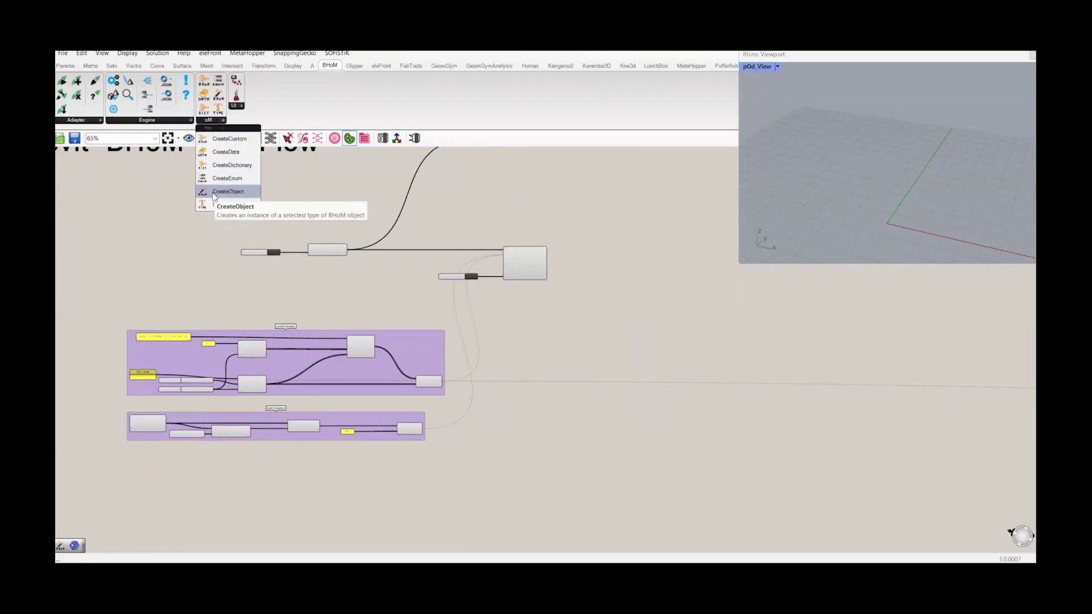
left_click_drag(214, 196, 658, 437)
right_click_drag(634, 429, 434, 353)
scroll(434, 353, "up", 4)
left_click_drag(495, 367, 552, 341)
right_click_drag(553, 343, 375, 237)
- Set the CreateObject component to the physical element Floor, using the version with construction and ICurve edges inputs
right_click(373, 231)
mouse_move(428, 282)
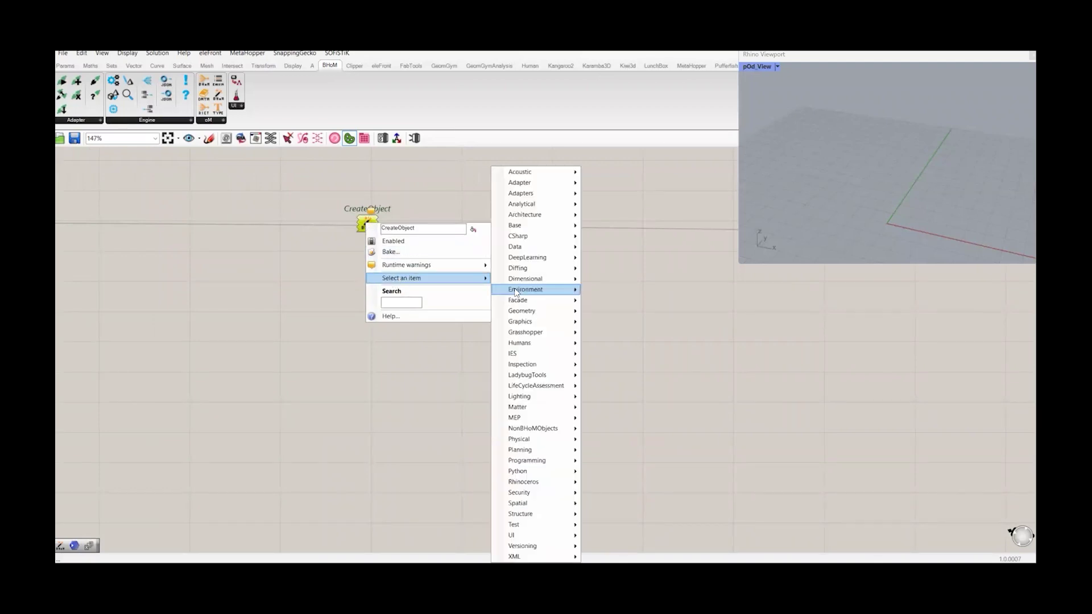
mouse_move(543, 378)
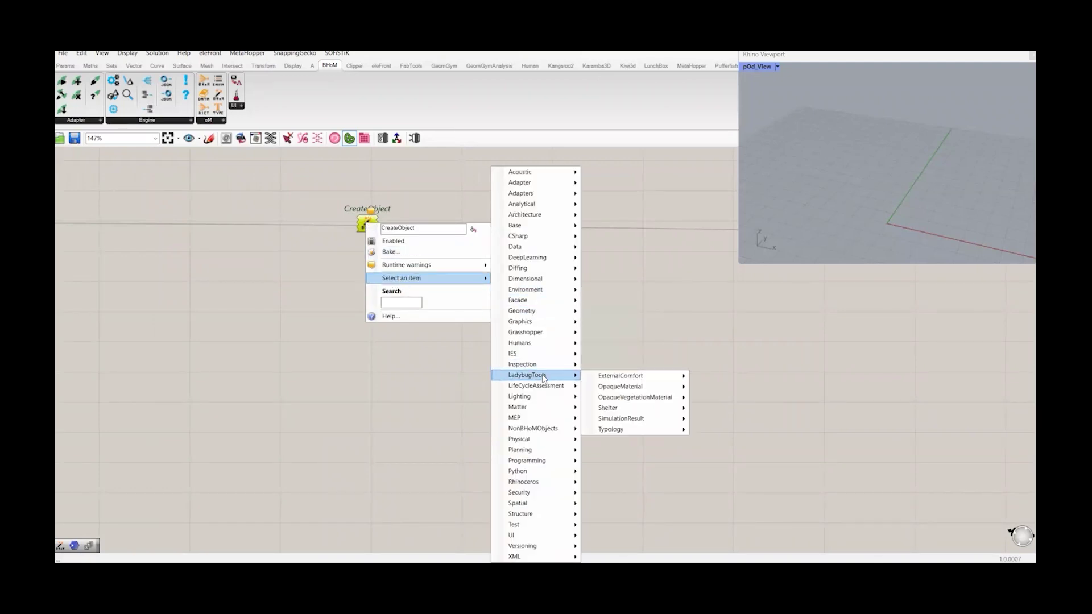
mouse_move(544, 475)
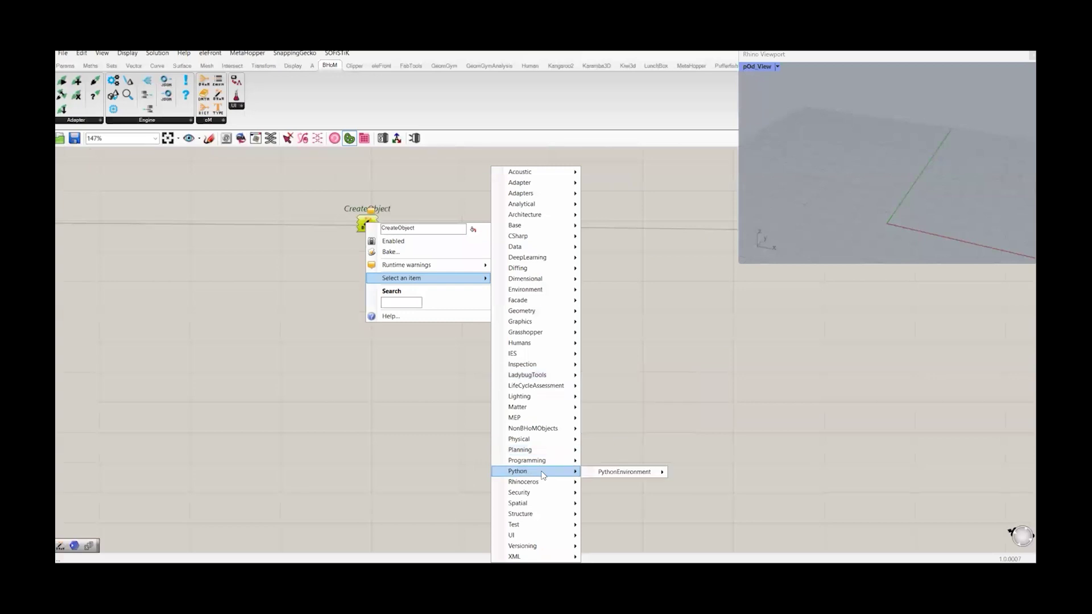
mouse_move(539, 515)
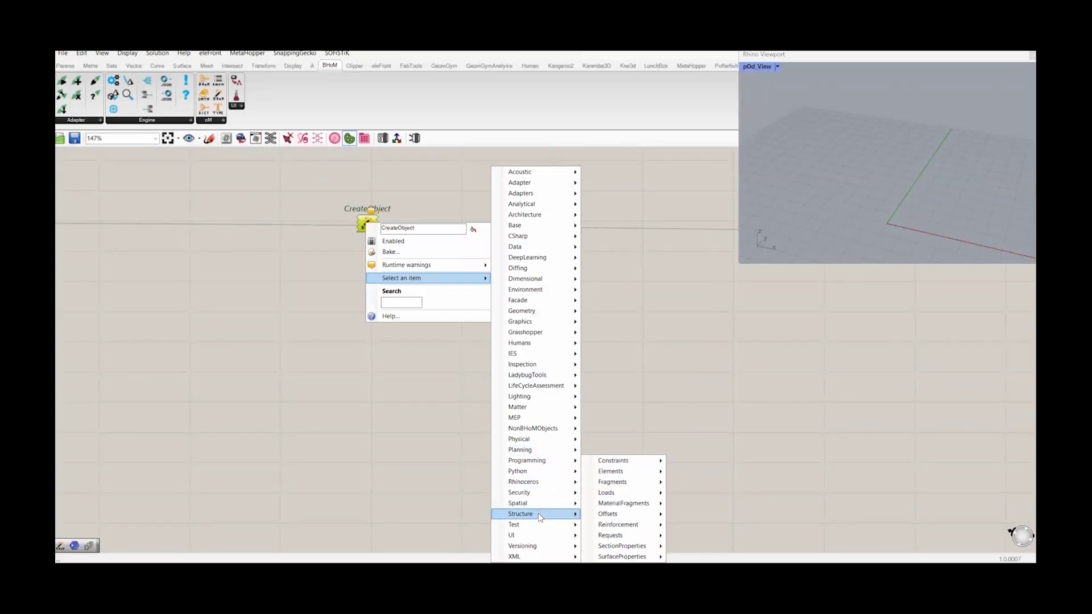
mouse_move(535, 292)
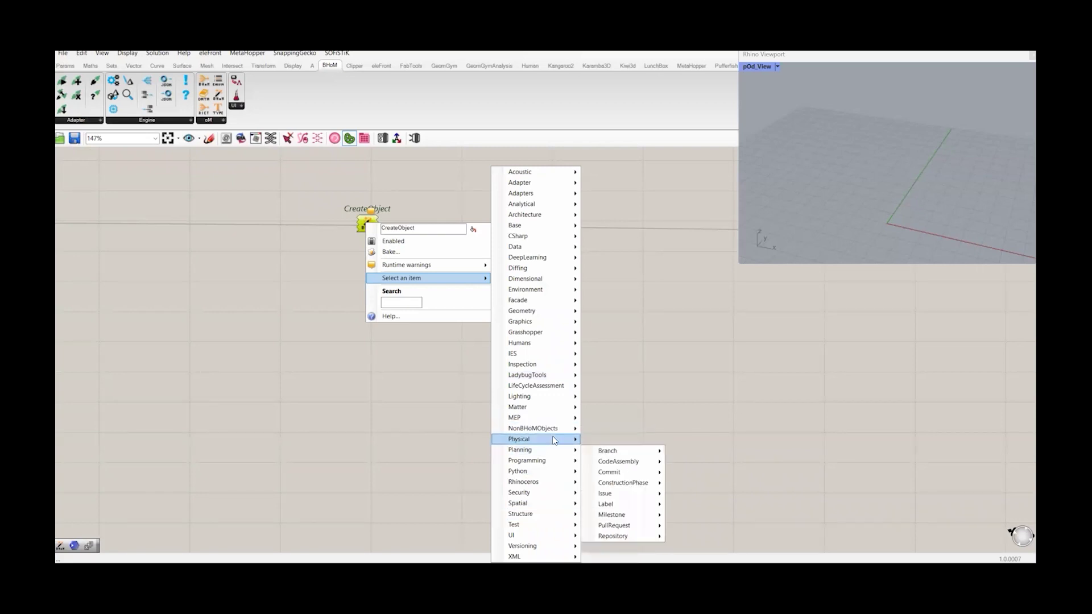
mouse_move(556, 442)
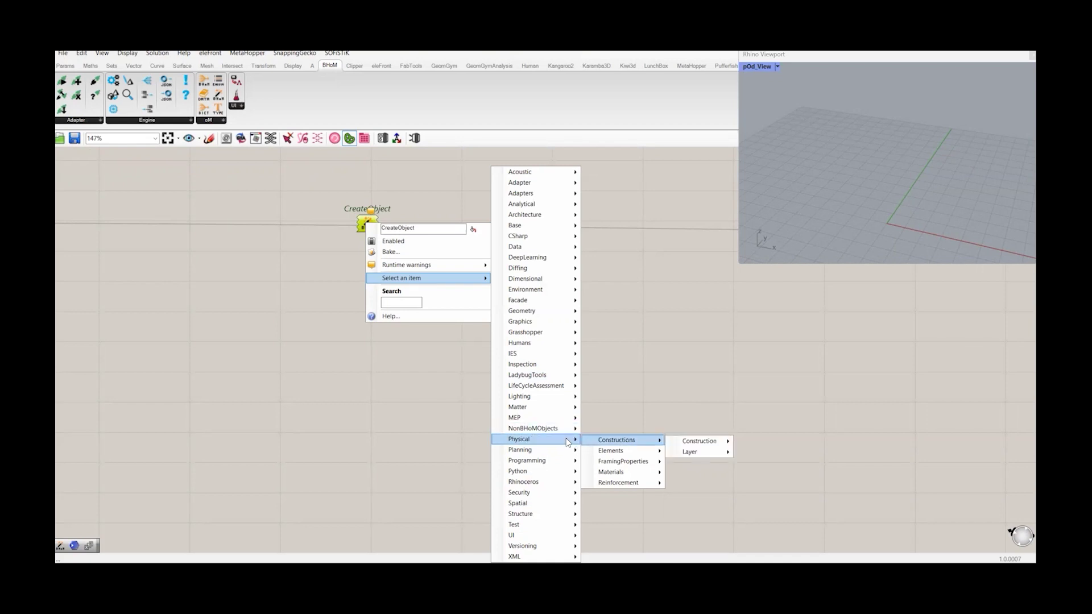
mouse_move(608, 452)
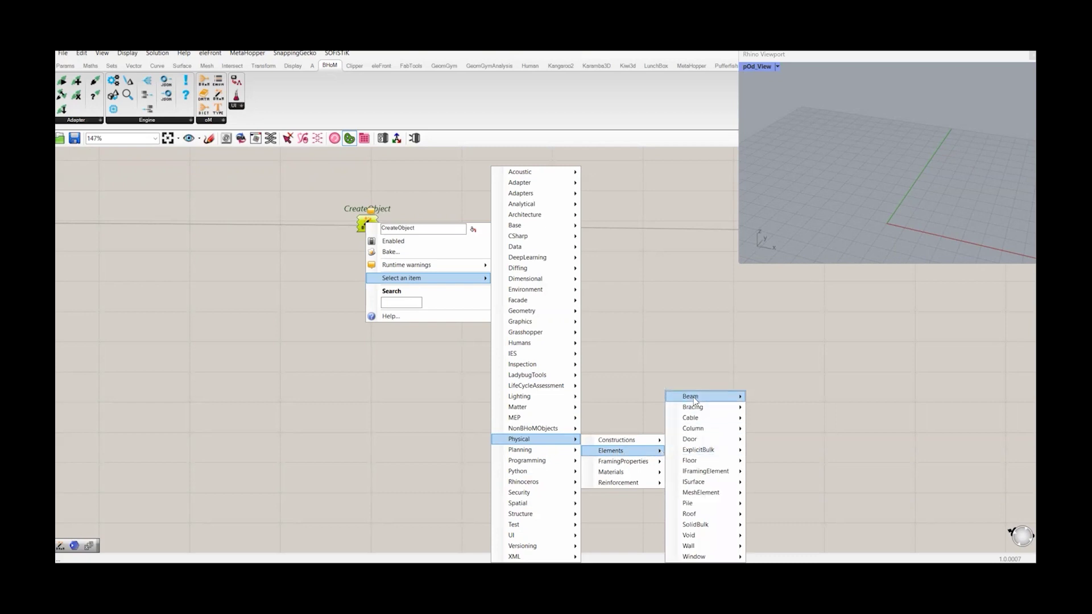
mouse_move(700, 465)
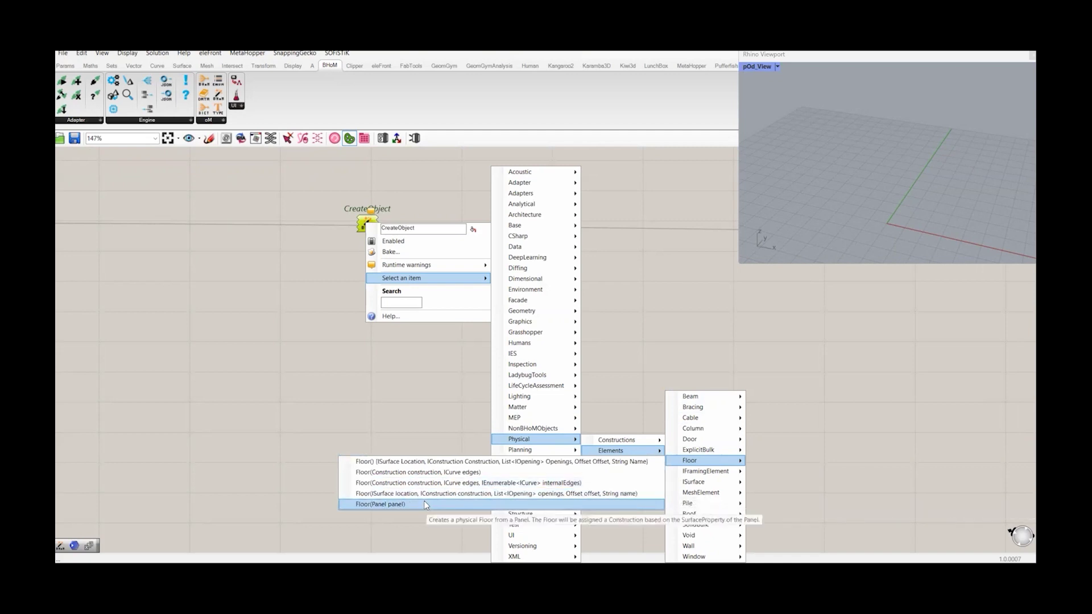
left_click(414, 473)
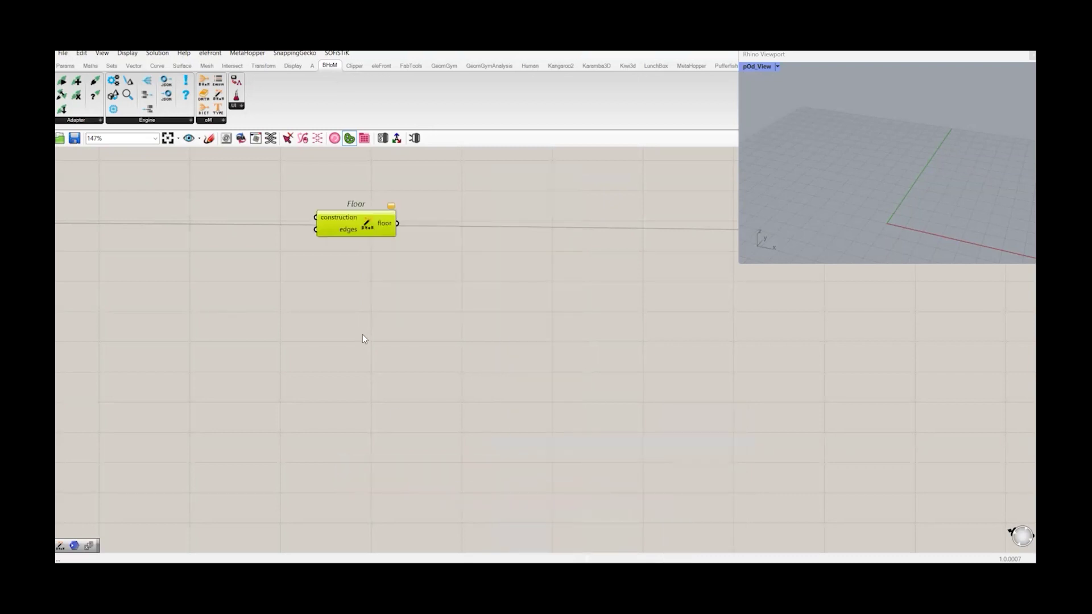
- Move the Floor component to free canvas space beyond the level and grid creation groups
right_click_drag(363, 334, 668, 424)
left_click_drag(662, 295, 722, 457)
right_click_drag(723, 457, 722, 365)
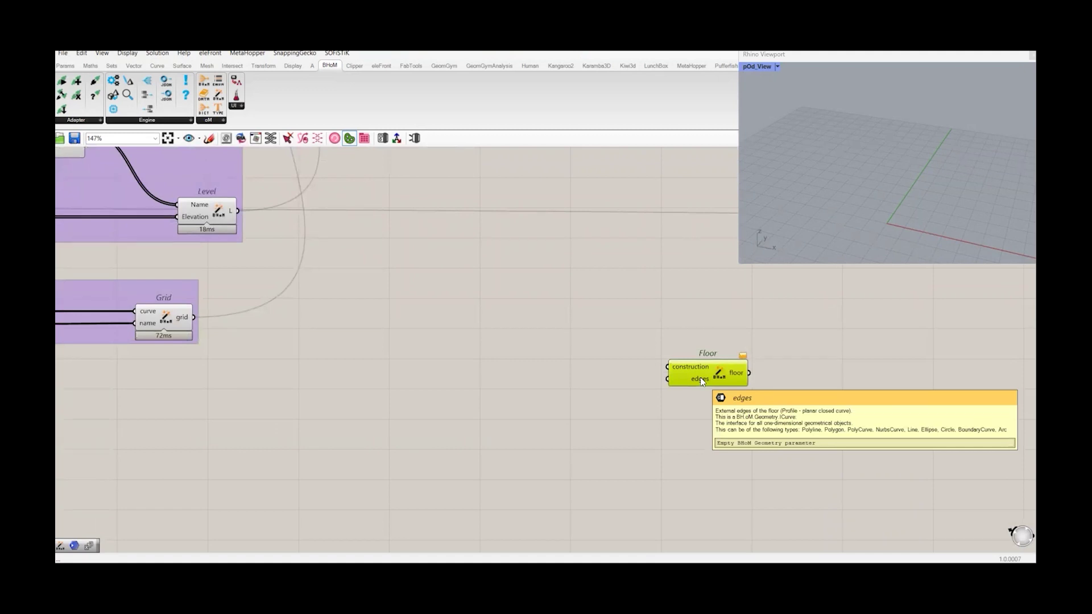
right_click_drag(750, 404, 661, 375)
left_click_drag(625, 349, 701, 396)
scroll(683, 415, "down", 4)
right_click_drag(674, 356, 645, 395)
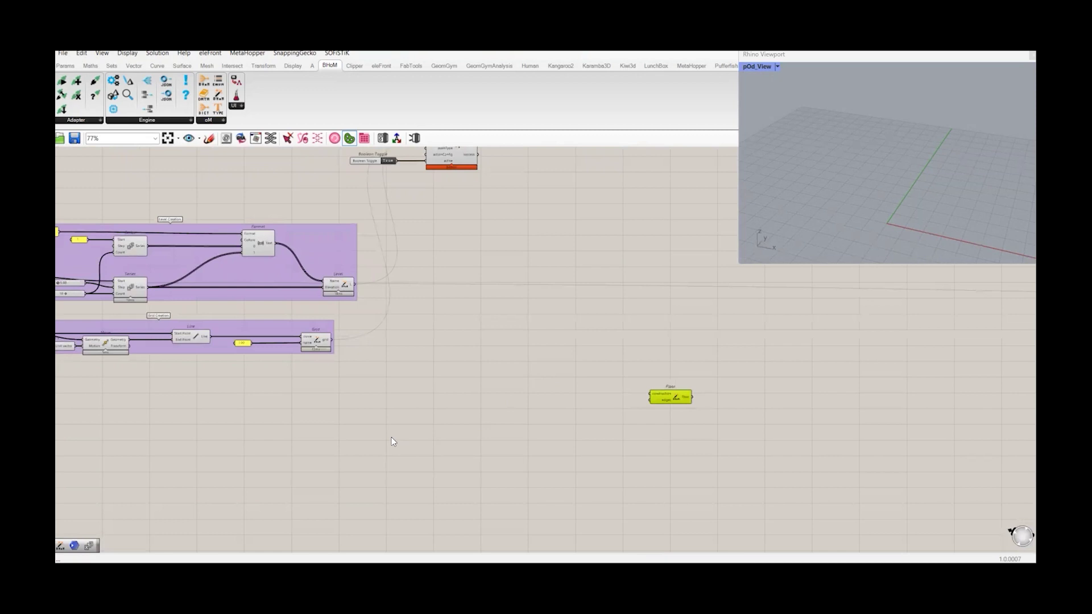
- Add a Rectangle component and position it before the Floor component
double_click(352, 398)
type("rect")
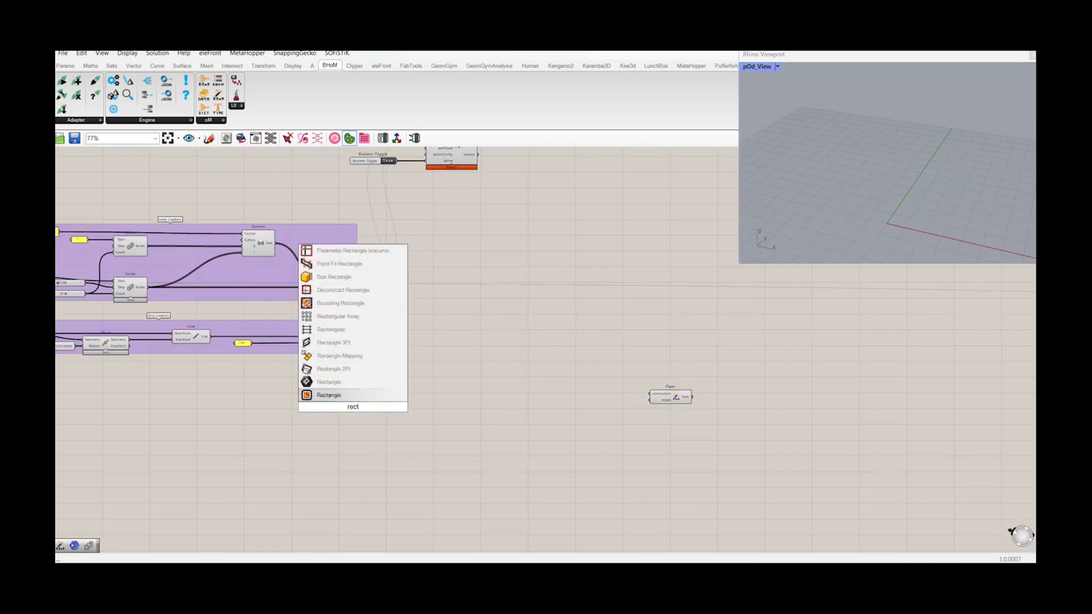
left_click(346, 396)
right_click_drag(330, 416, 342, 418)
left_click_drag(355, 415, 576, 435)
scroll(576, 435, "up", 3)
scroll(576, 435, "up", 1)
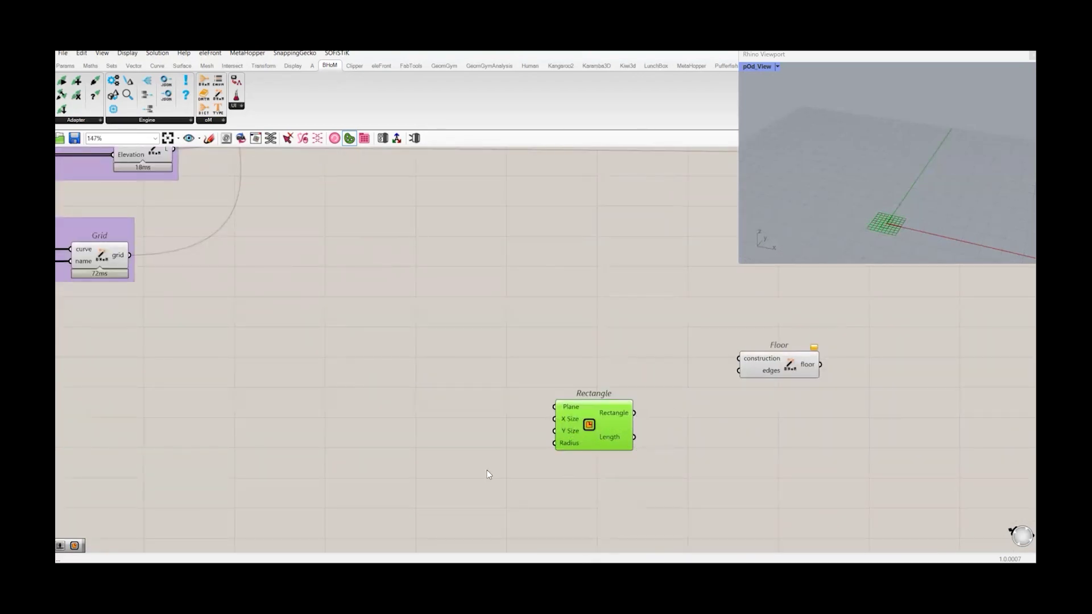
right_click_drag(563, 428, 664, 425)
scroll(670, 417, "up", 2)
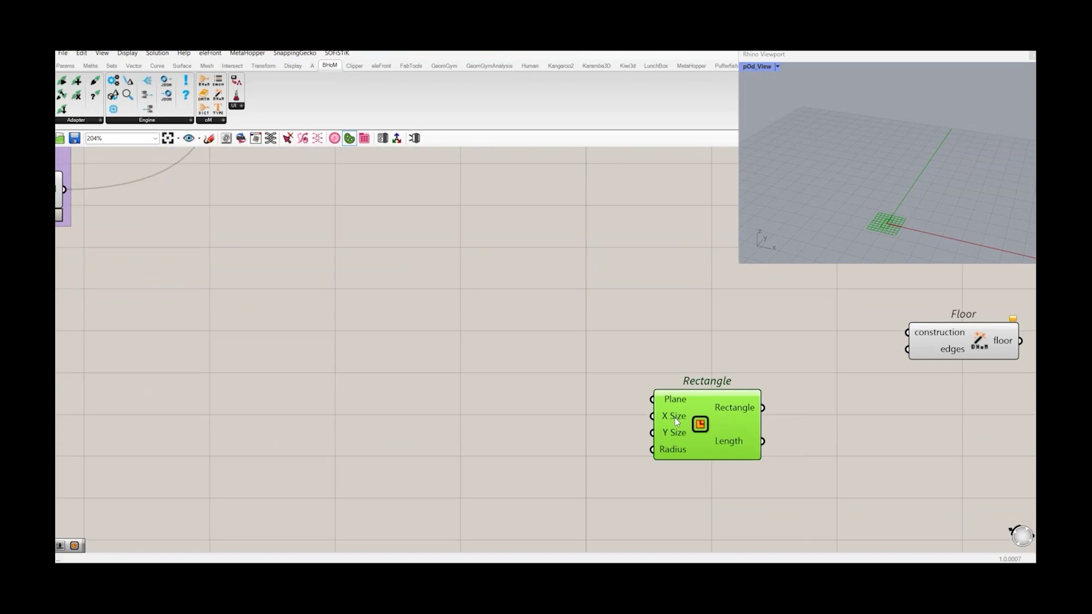
- Add a Construct Domain component and wire its Domain output to the Rectangle's X Size and Y Size inputs
mouse_move(674, 418)
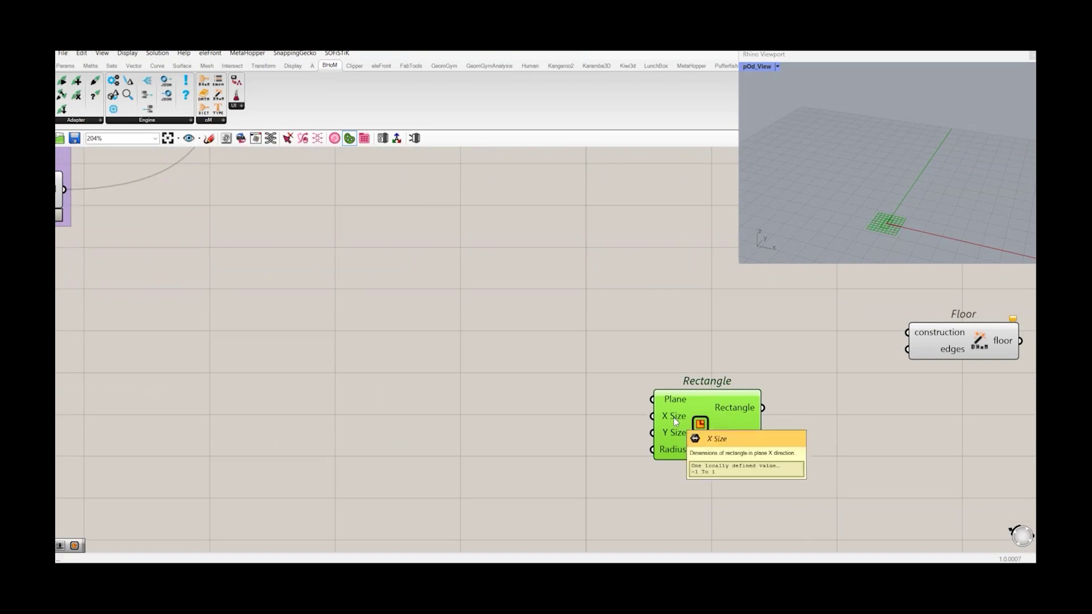
double_click(381, 434)
type("domain")
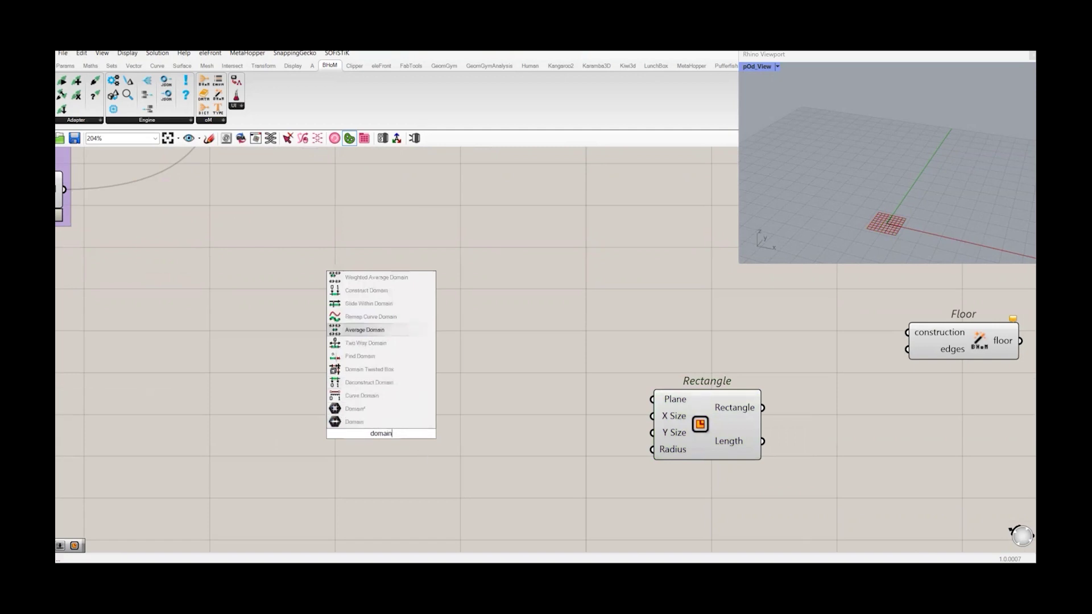
left_click(90, 66)
left_click(100, 120)
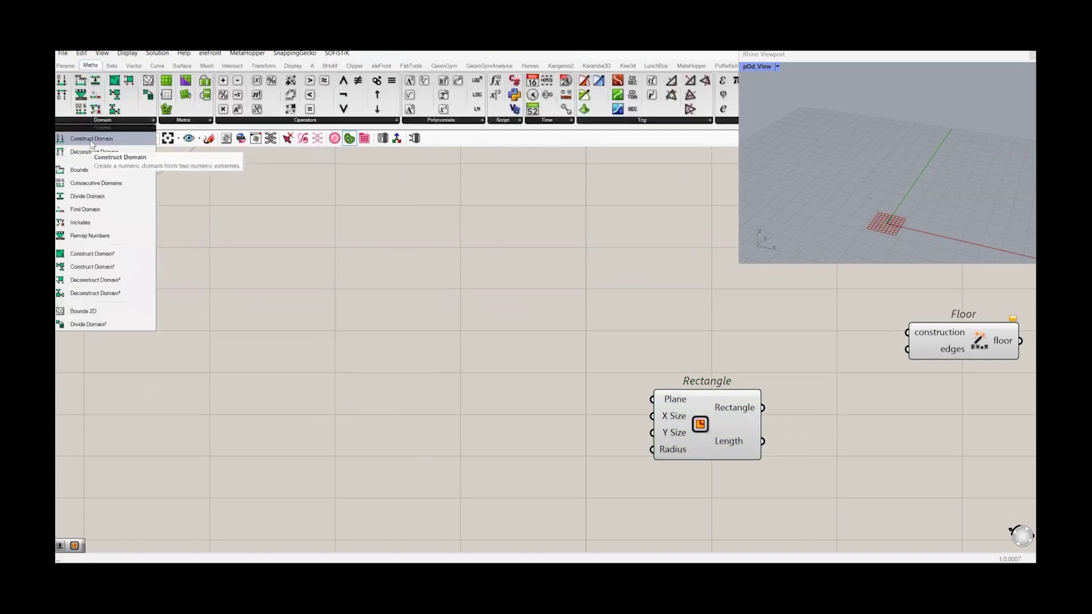
left_click_drag(85, 139, 445, 415)
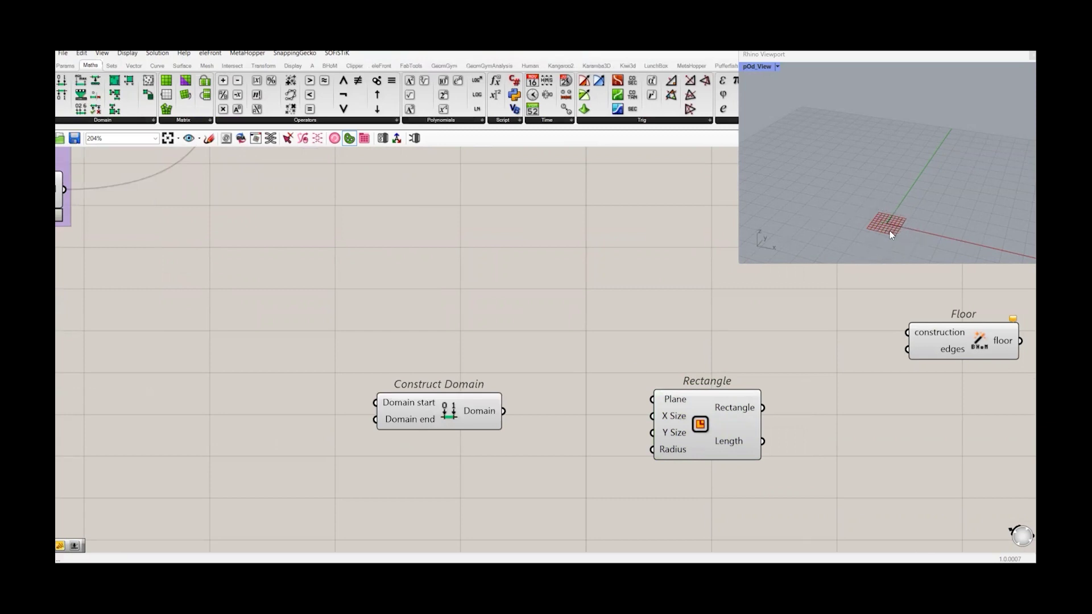
left_click_drag(504, 411, 653, 416)
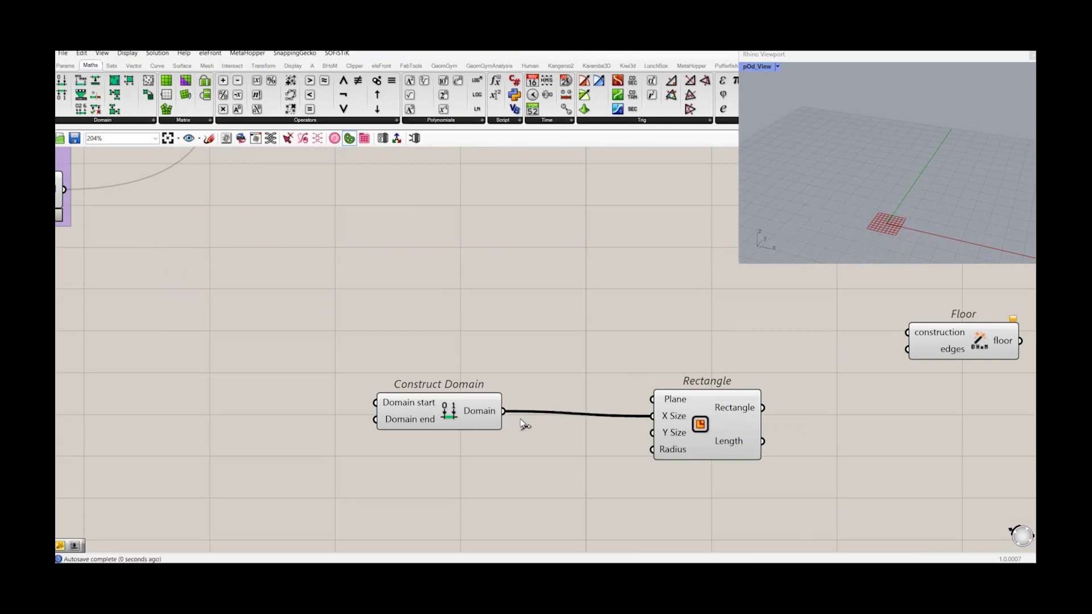
left_click_drag(505, 411, 653, 433)
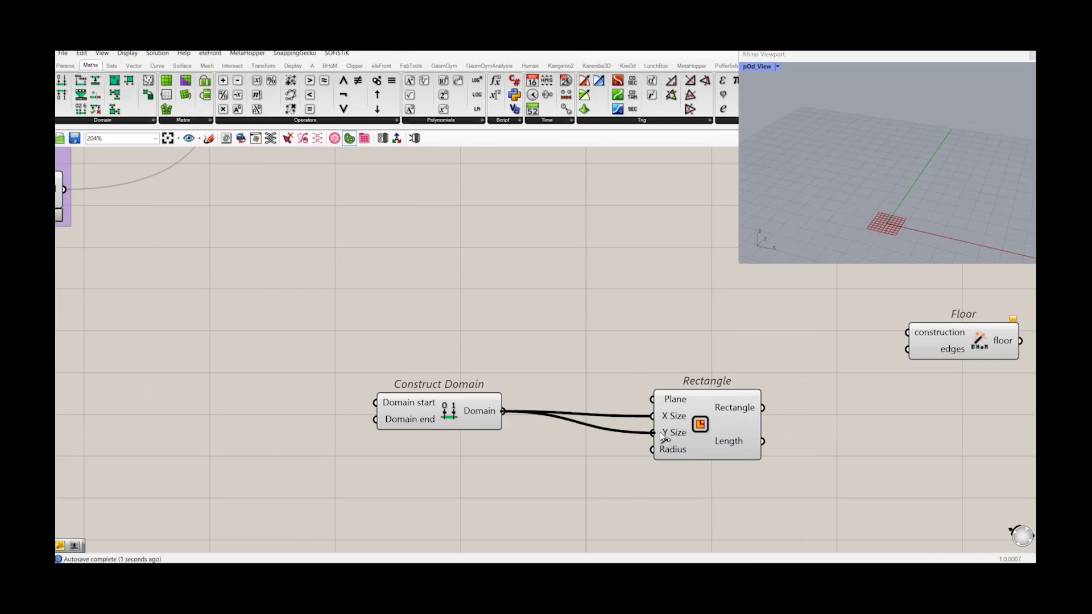
- Add a number slider before the Construct Domain component, with integer rounding and a maximum of 20
left_click(66, 66)
left_click_drag(338, 80, 208, 376)
left_click(208, 377)
double_click(216, 376)
key("Escape")
double_click(193, 378)
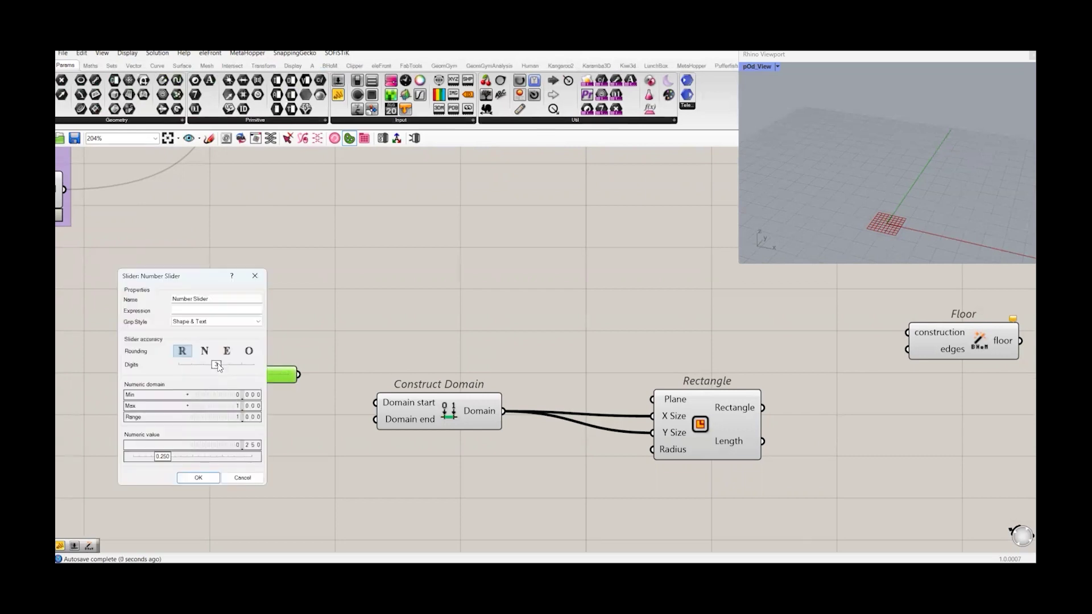
left_click(205, 351)
double_click(238, 405)
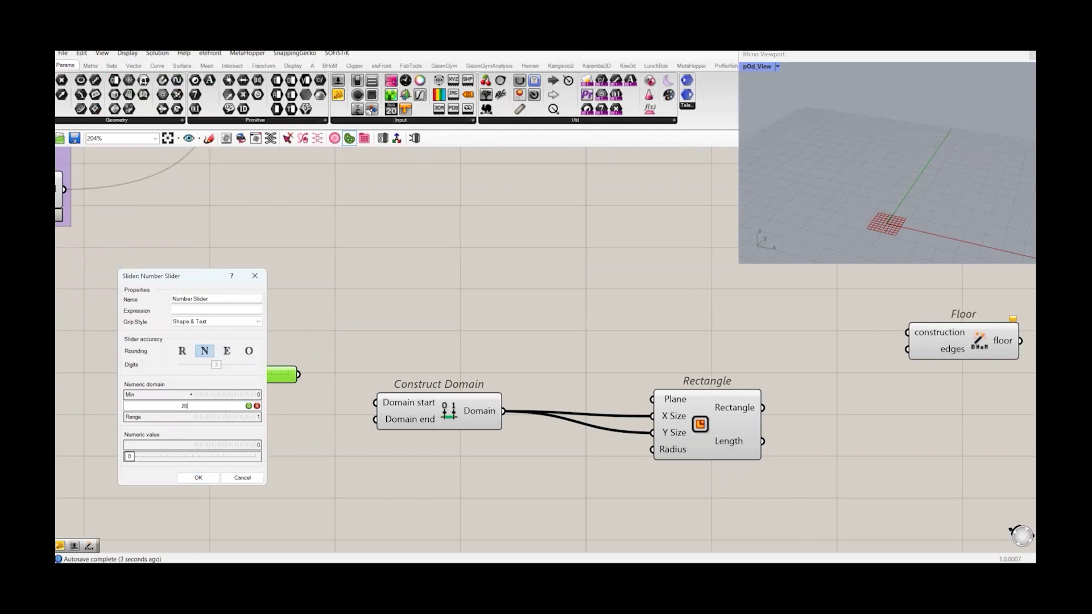
type("20")
key("Return")
left_click(188, 478)
- Wire the number slider to both Domain start and Domain end of Construct Domain and set it to 8
left_click_drag(298, 374, 375, 403)
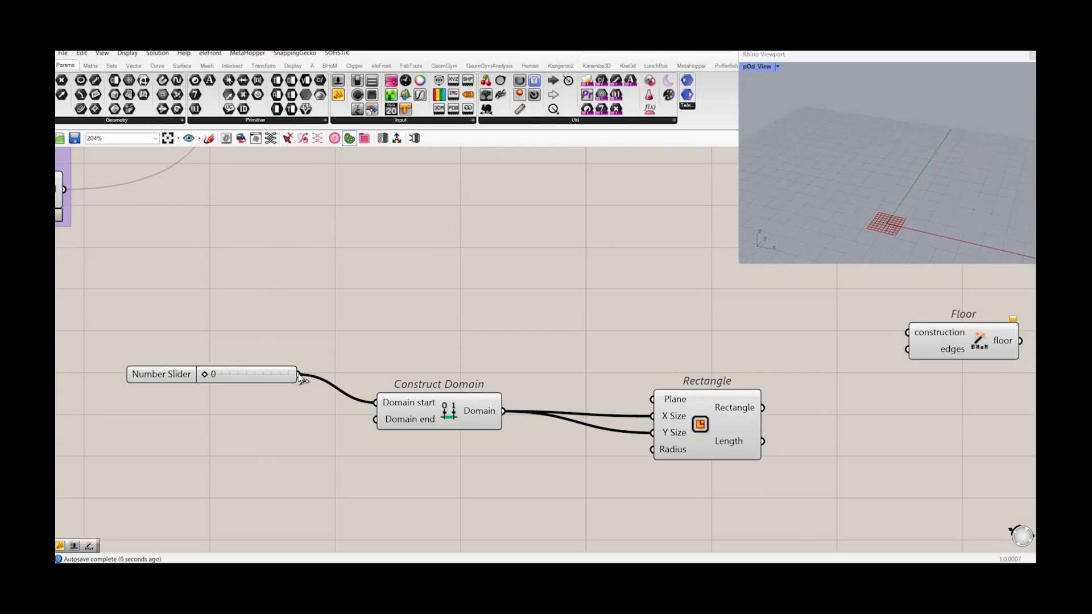
left_click_drag(298, 375, 375, 420)
left_click_drag(202, 374, 238, 374)
- Select the Rectangle component to highlight its preview and set the number slider to 5
left_click(715, 414)
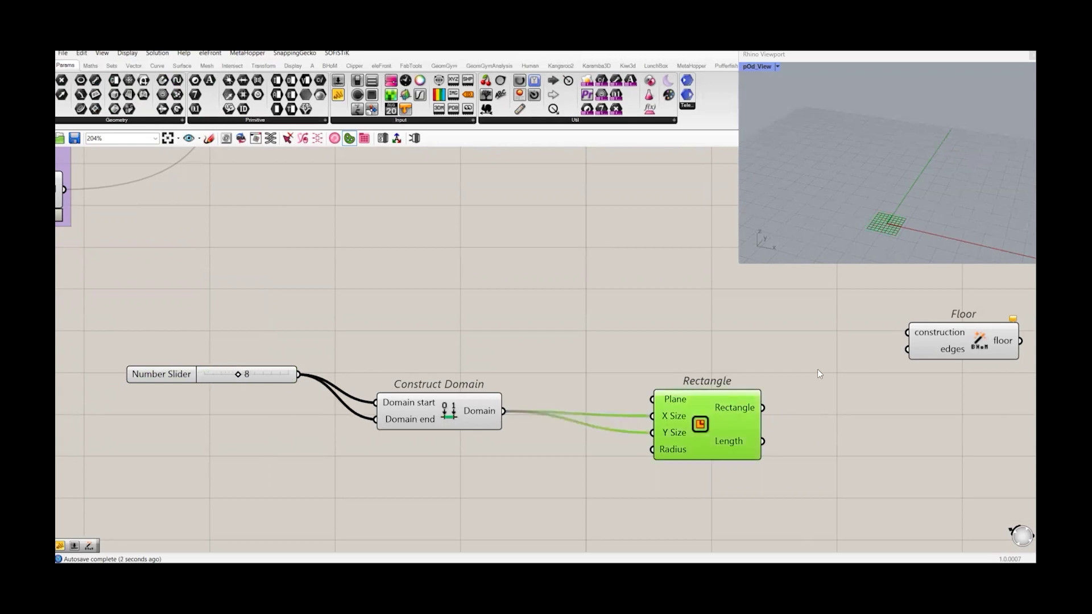
right_click_drag(818, 370, 815, 396)
scroll(919, 226, "up", 5)
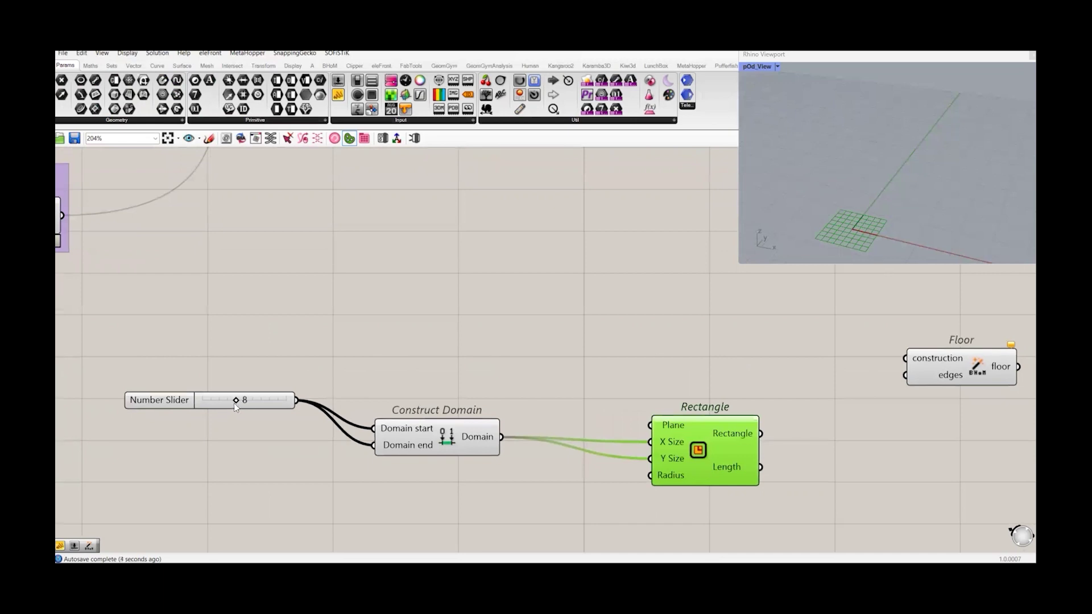
left_click_drag(238, 399, 141, 399)
right_click(385, 434)
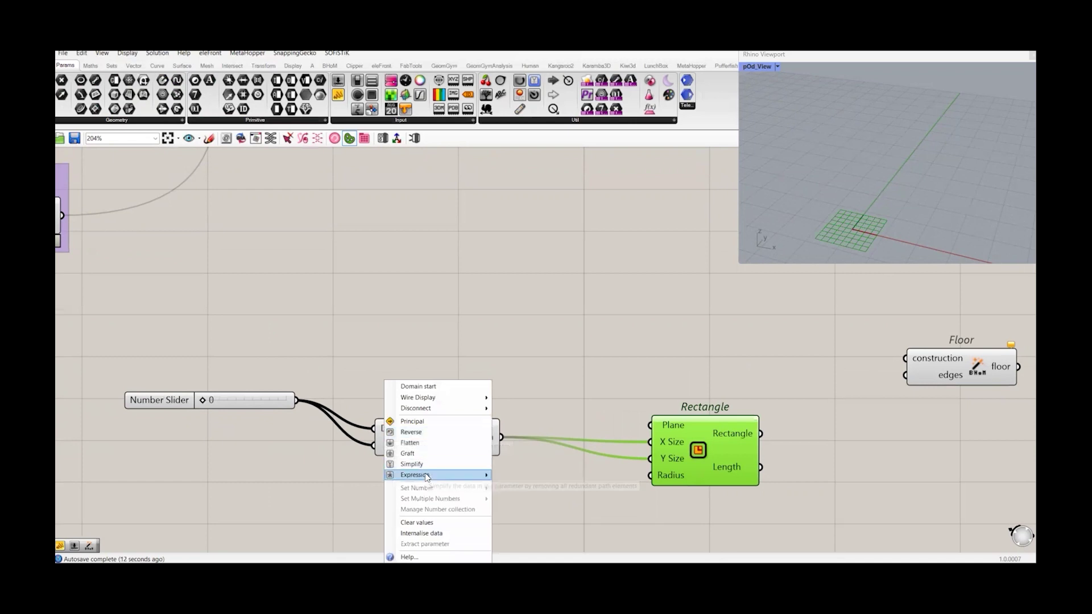
mouse_move(428, 477)
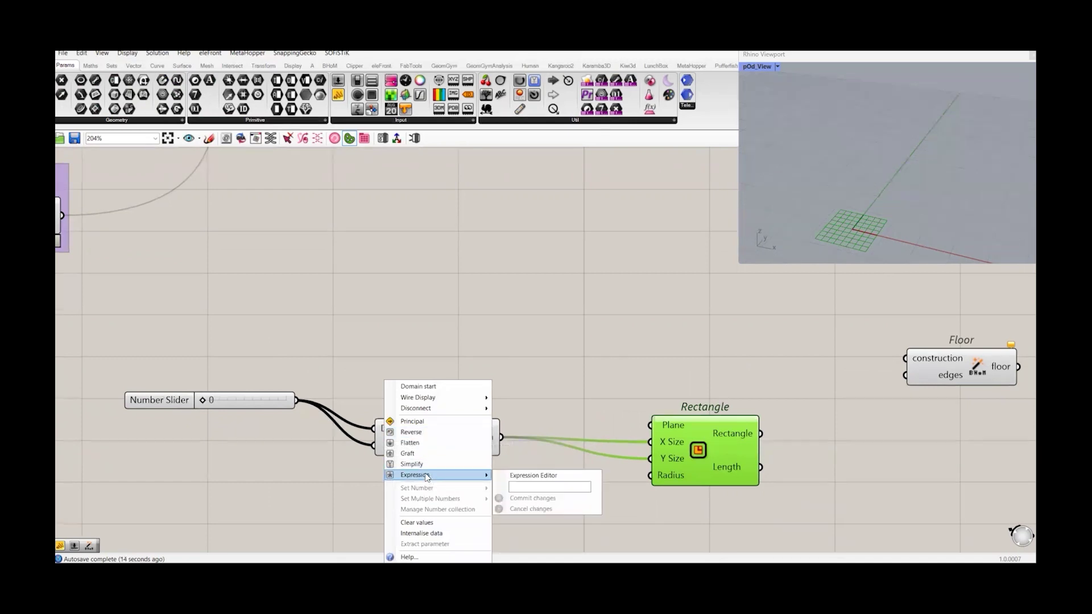
left_click_drag(203, 401, 224, 400)
- Apply the expression x*-1 to the Domain end input of the Construct Domain component
right_click(394, 428)
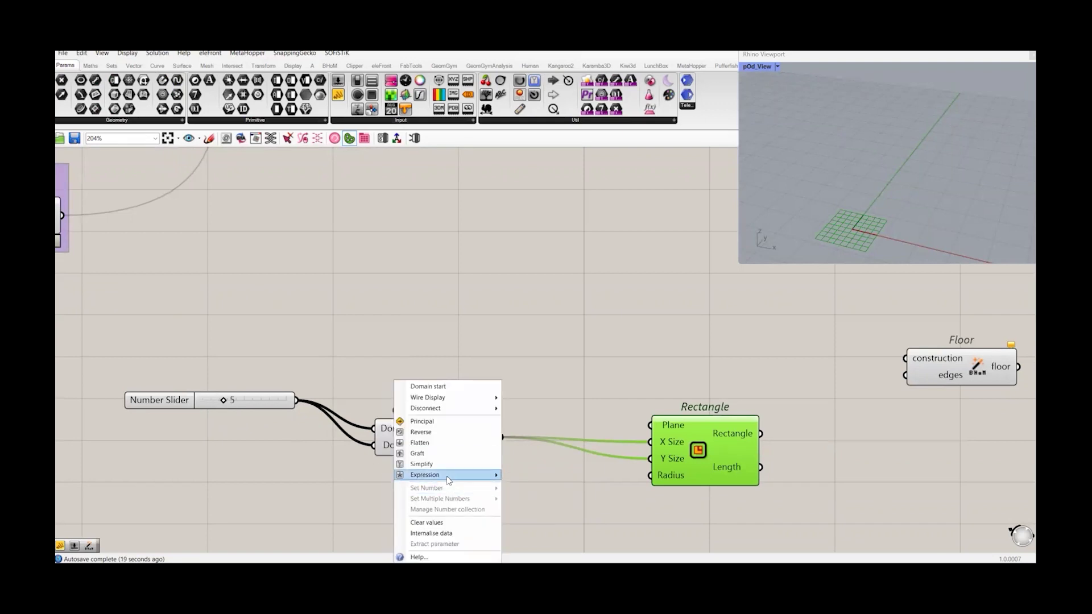
left_click(381, 468)
right_click(392, 451)
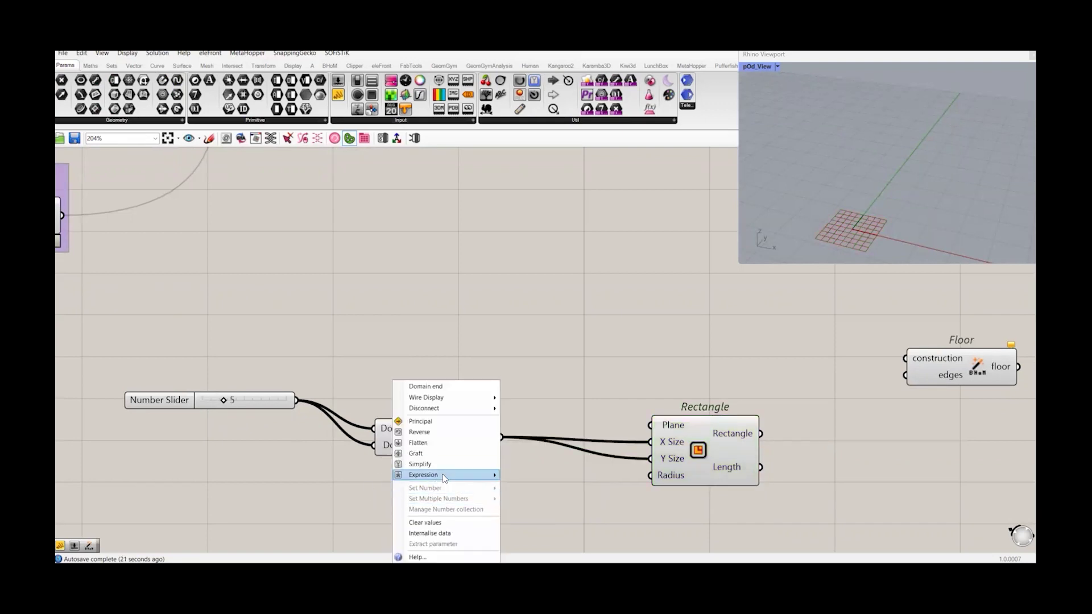
mouse_move(442, 473)
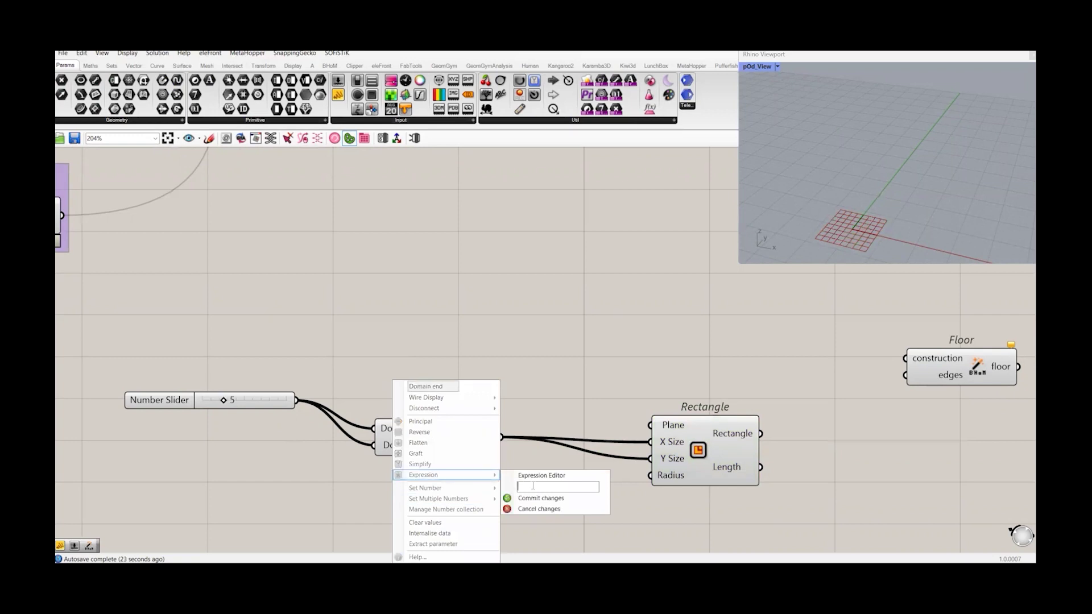
type("x*-1")
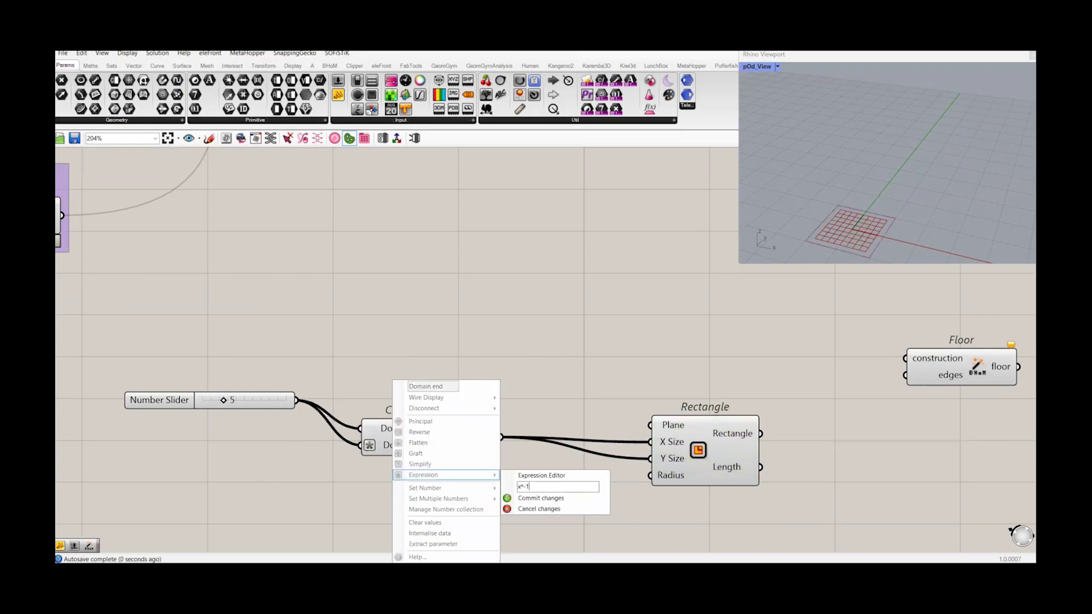
left_click(539, 498)
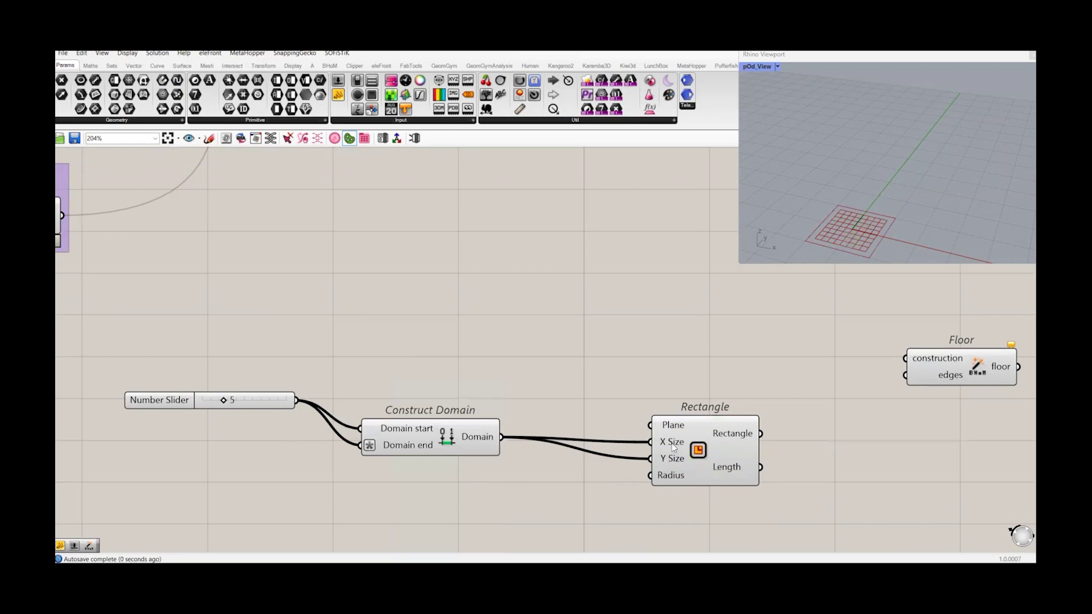
- Set the number slider to 6, align it with Construct Domain, and select the Rectangle component to highlight its preview
mouse_move(680, 460)
left_click_drag(225, 401, 228, 401)
right_click_drag(719, 463, 581, 437)
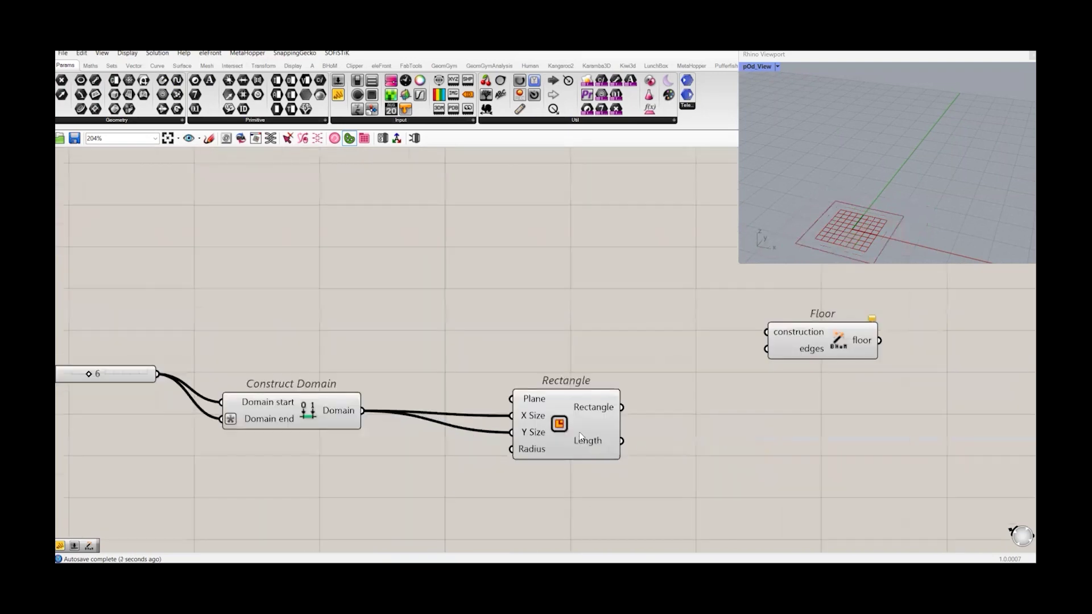
left_click(580, 433)
right_click_drag(446, 453, 674, 446)
left_click_drag(252, 368, 249, 402)
left_click(811, 412)
right_click_drag(818, 419, 605, 477)
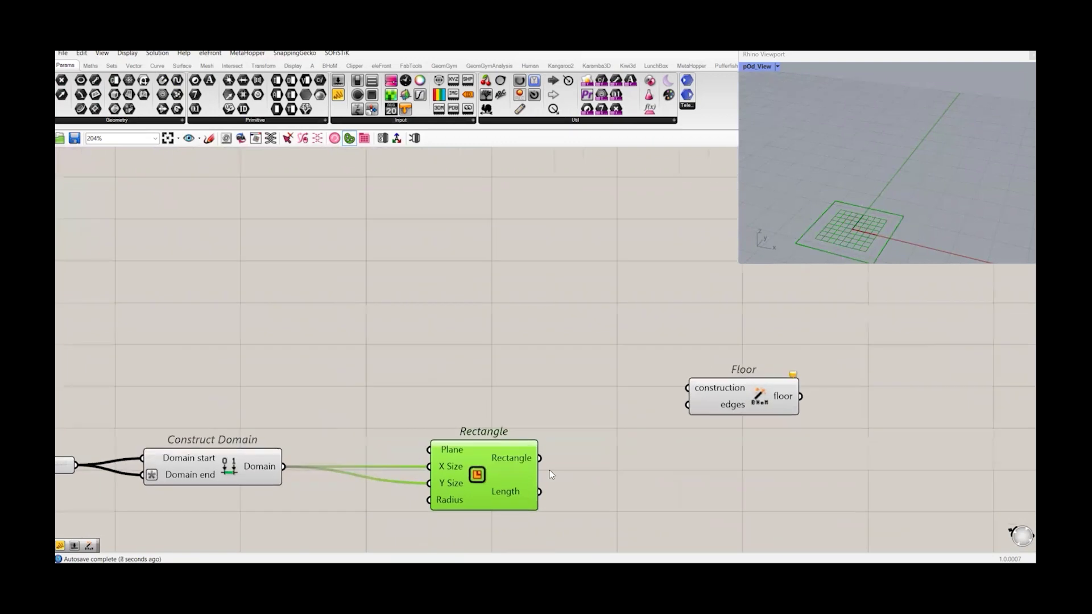
- Wire the Rectangle output to the Floor's edges input and move the Floor component level with the Rectangle
left_click_drag(539, 459, 682, 407)
left_click(754, 396)
left_click(778, 461)
left_click(758, 400)
- Add a BHoM Physical Construction component with name and layers inputs, wired to the Floor's construction input
left_click_drag(720, 390, 650, 335)
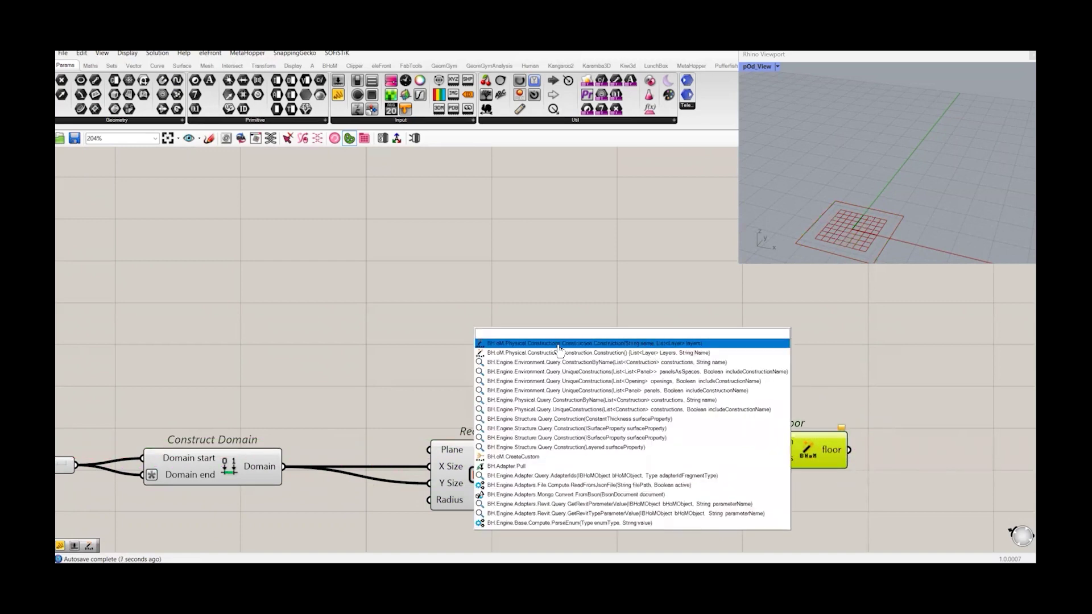
left_click(606, 345)
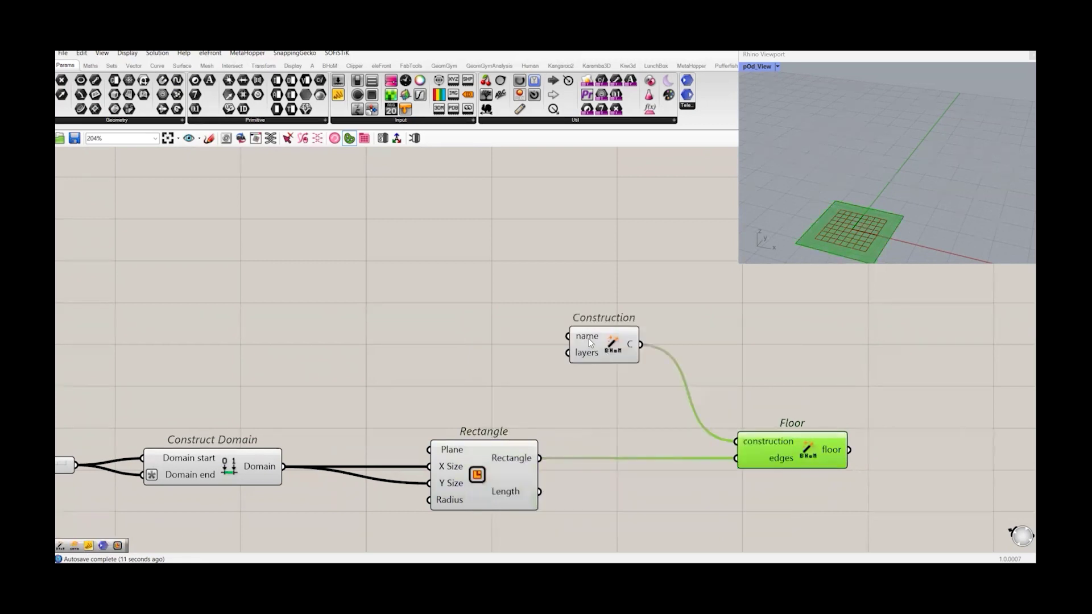
mouse_move(590, 342)
- Switch to Revit, copy the name of the Generic 300mm floor type, and return to Grasshopper
right_click_drag(510, 345, 661, 337)
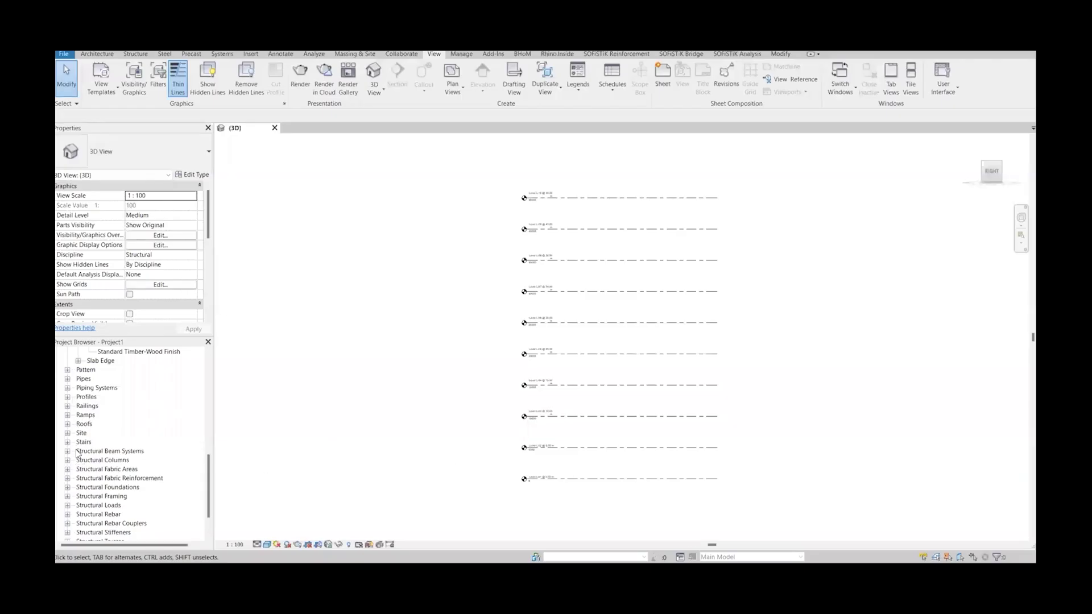
scroll(79, 454, "up", 5)
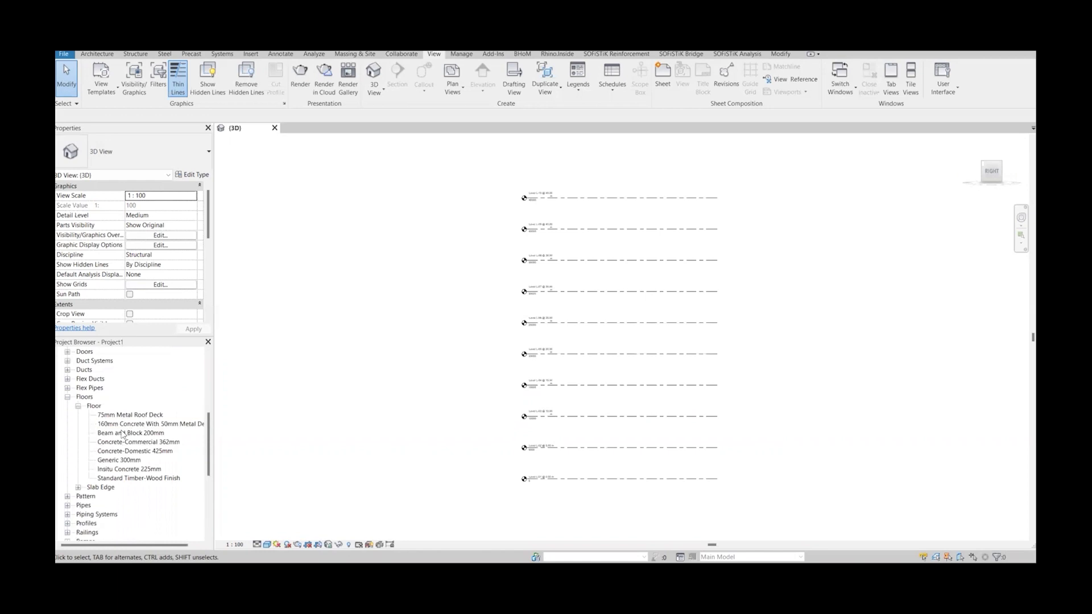
left_click(128, 462)
right_click(128, 460)
left_click(155, 370)
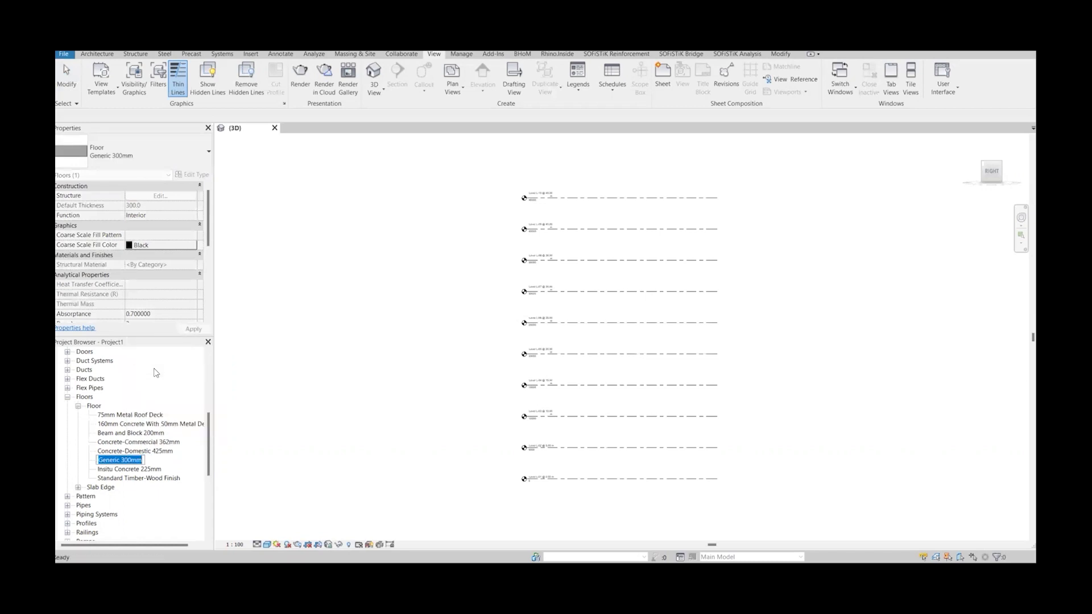
left_click(678, 521)
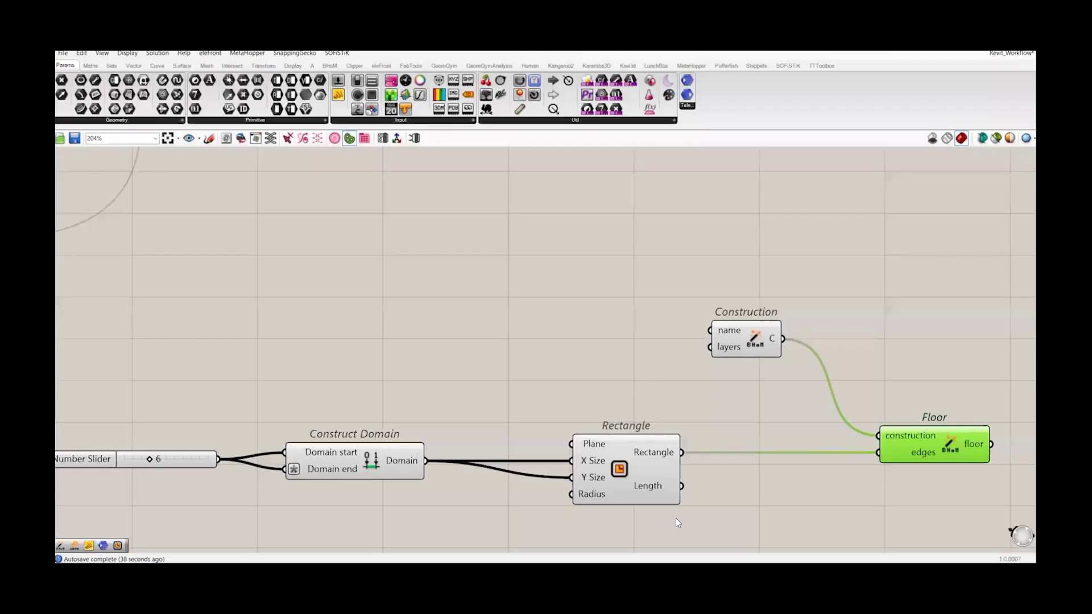
- Add a Panel containing Generic 300mm, wire it to the Construction's name input, and move it closer to that component
left_click(414, 377)
double_click(416, 359)
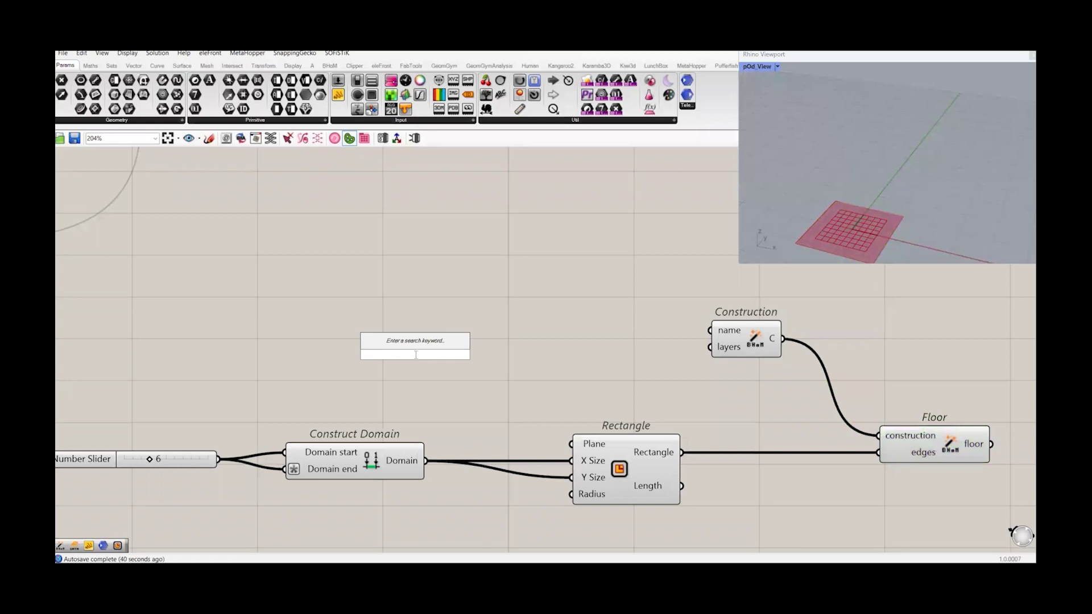
type("\"Generic 300mm")
key("Return")
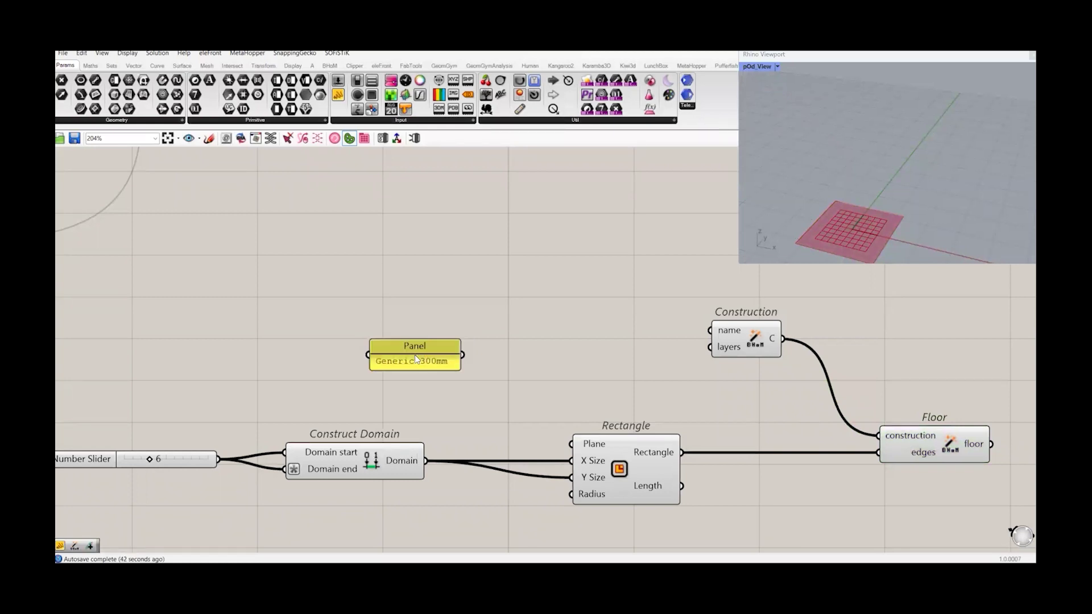
left_click_drag(464, 357, 710, 331)
left_click_drag(422, 341, 425, 324)
left_click(967, 455)
right_click_drag(960, 459, 807, 432)
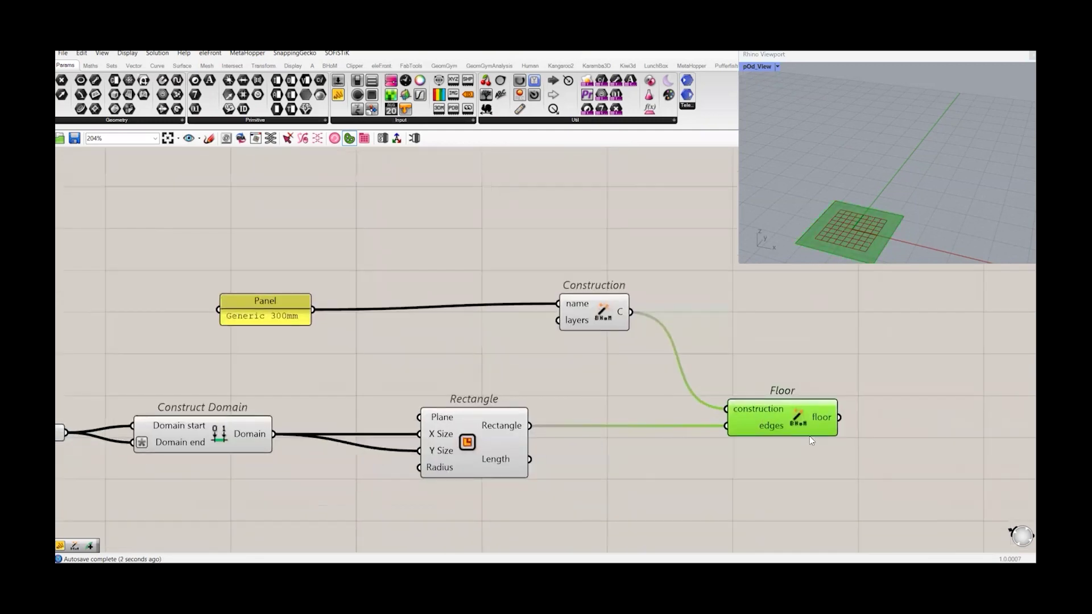
left_click_drag(282, 299, 376, 297)
- Add a BHoM Push component after the Floor and wire the floor output to its objects input
right_click_drag(784, 441, 340, 406)
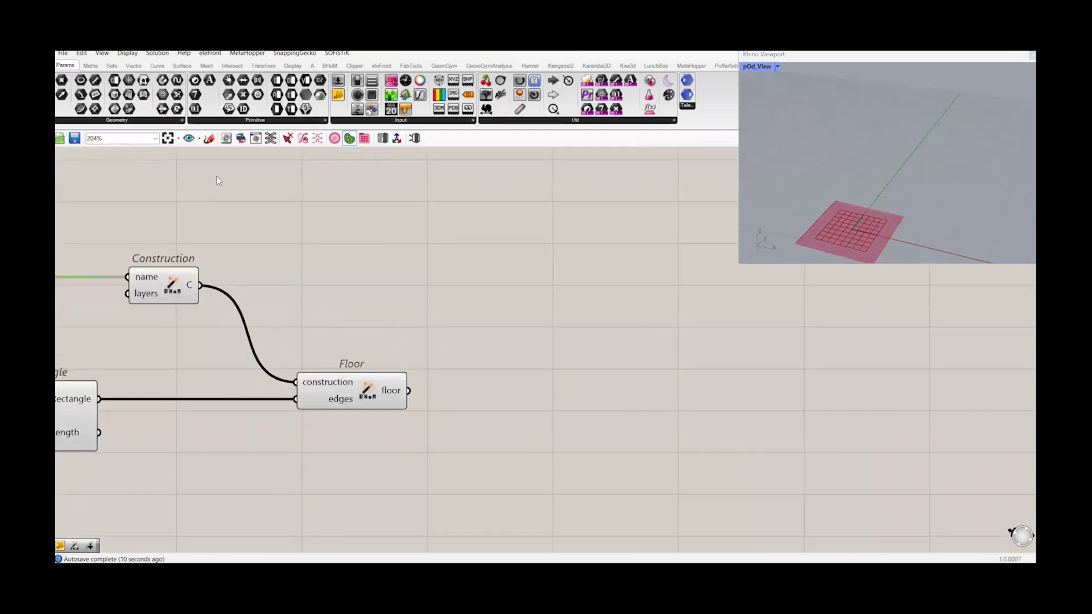
left_click(131, 121)
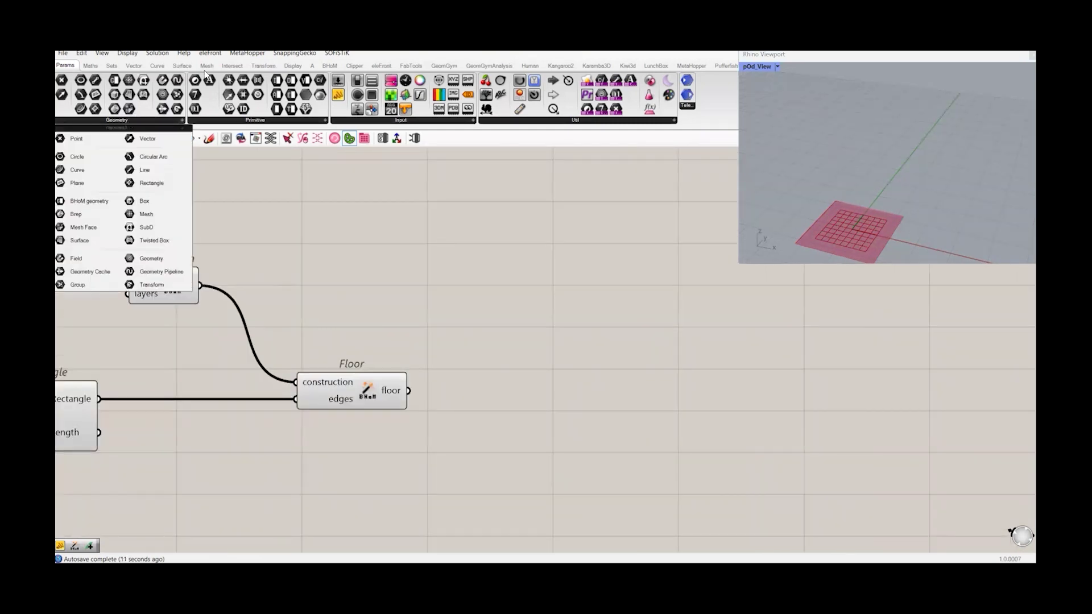
left_click(330, 65)
left_click(79, 120)
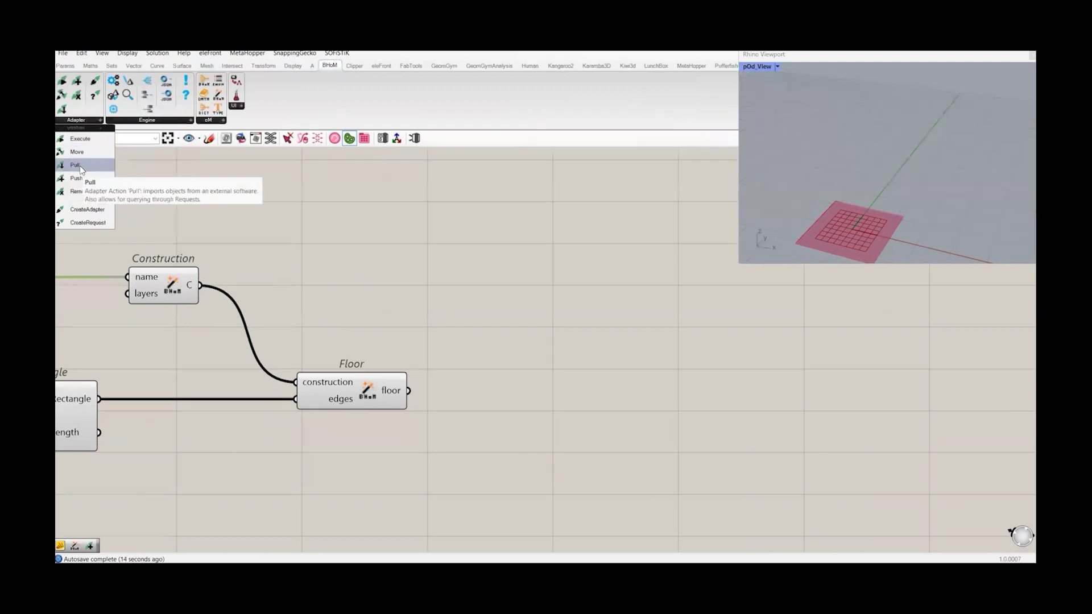
left_click_drag(76, 178, 690, 366)
left_click_drag(409, 391, 621, 346)
left_click_drag(625, 420, 685, 451)
- Add a Boolean Toggle and wire it to the Push component's active input
double_click(478, 478)
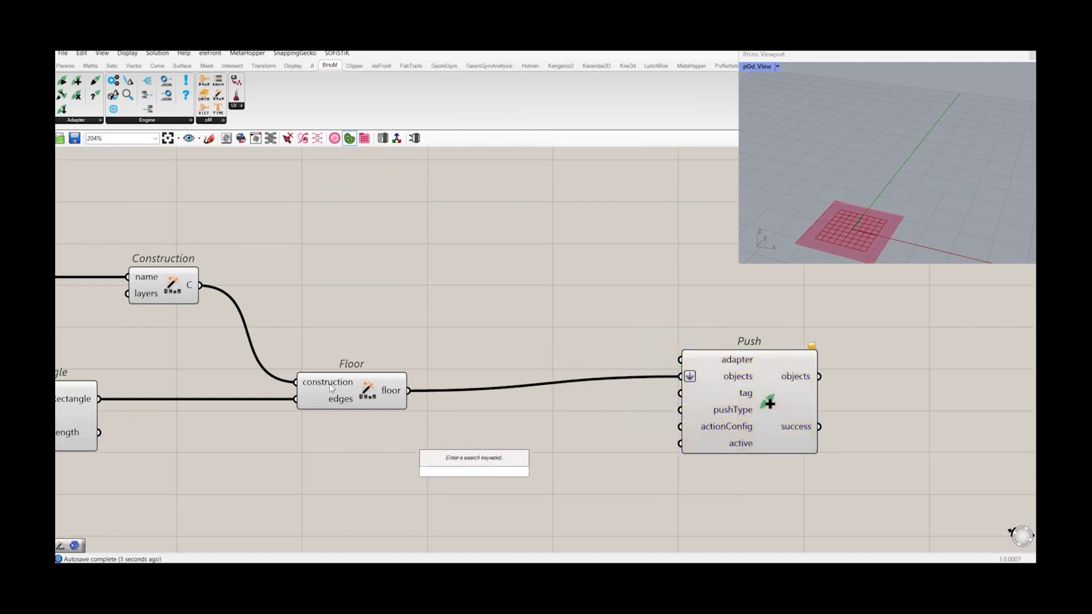
left_click(70, 66)
left_click_drag(368, 100, 681, 444)
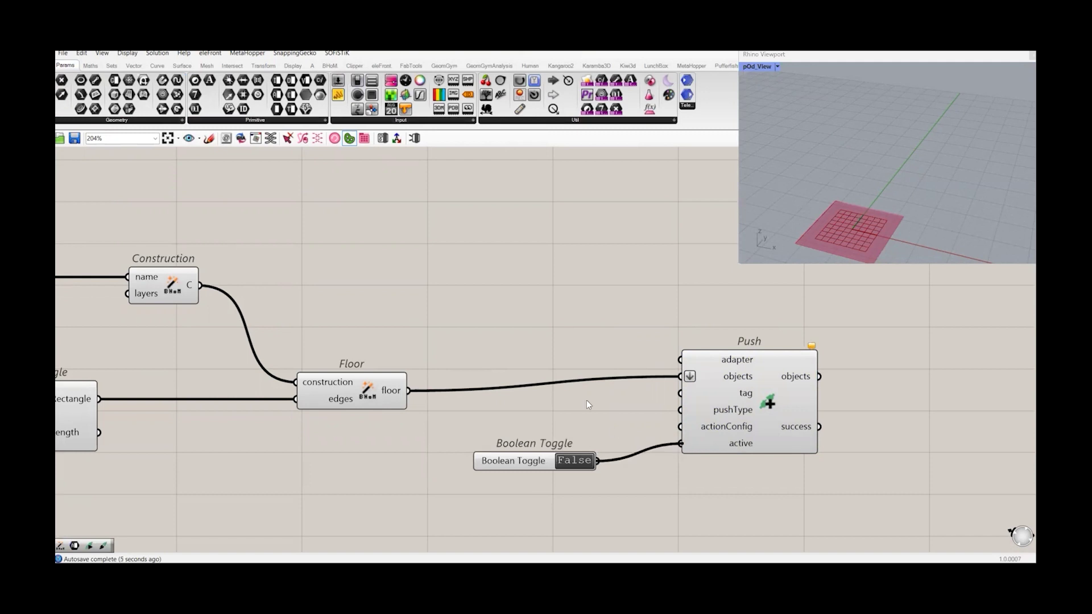
left_click(793, 435)
- Add a Remote Receiver component beside the existing RevitAdapter sender near the workflow title
scroll(793, 436, "down", 10)
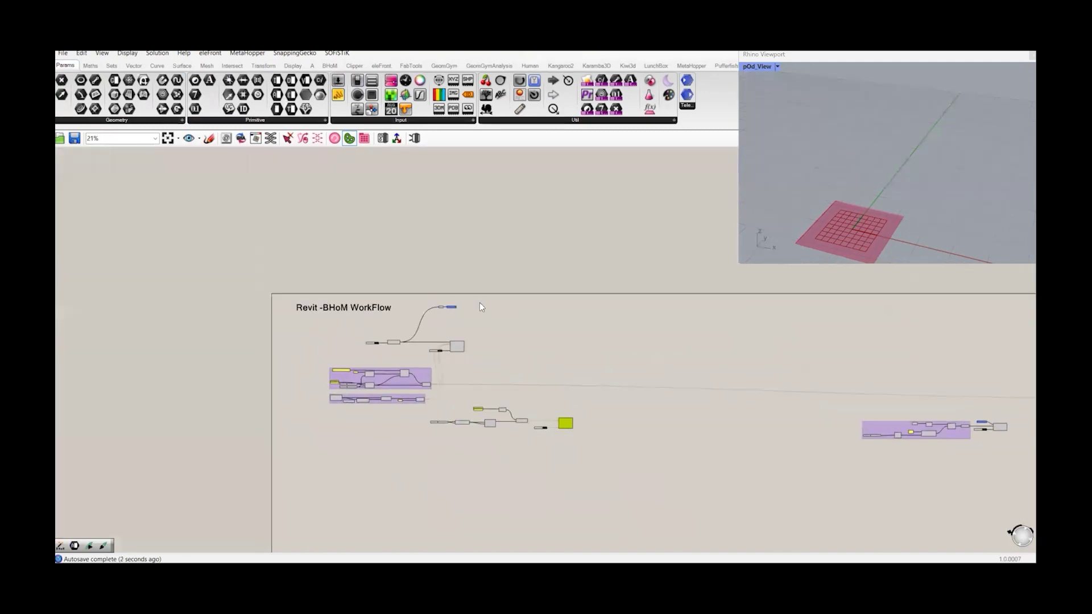
scroll(479, 307, "up", 6)
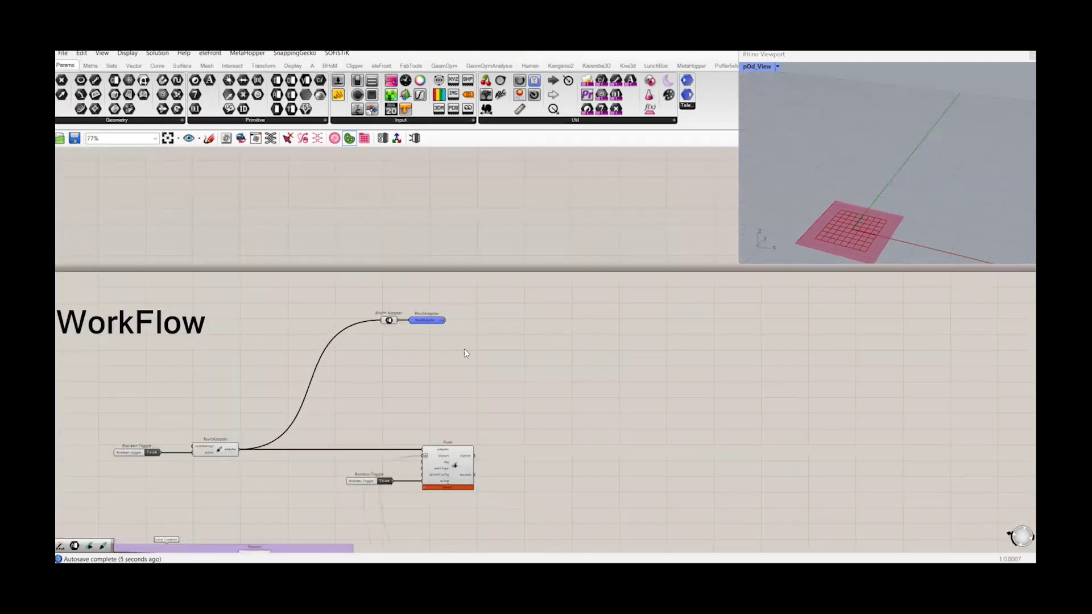
scroll(471, 350, "up", 4)
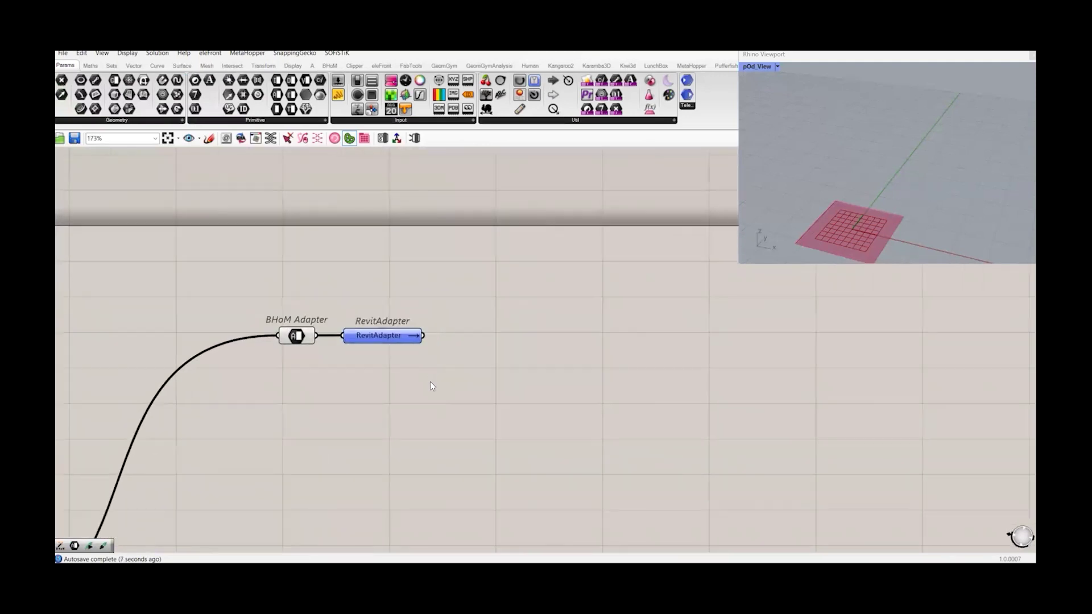
right_click_drag(458, 360, 412, 342)
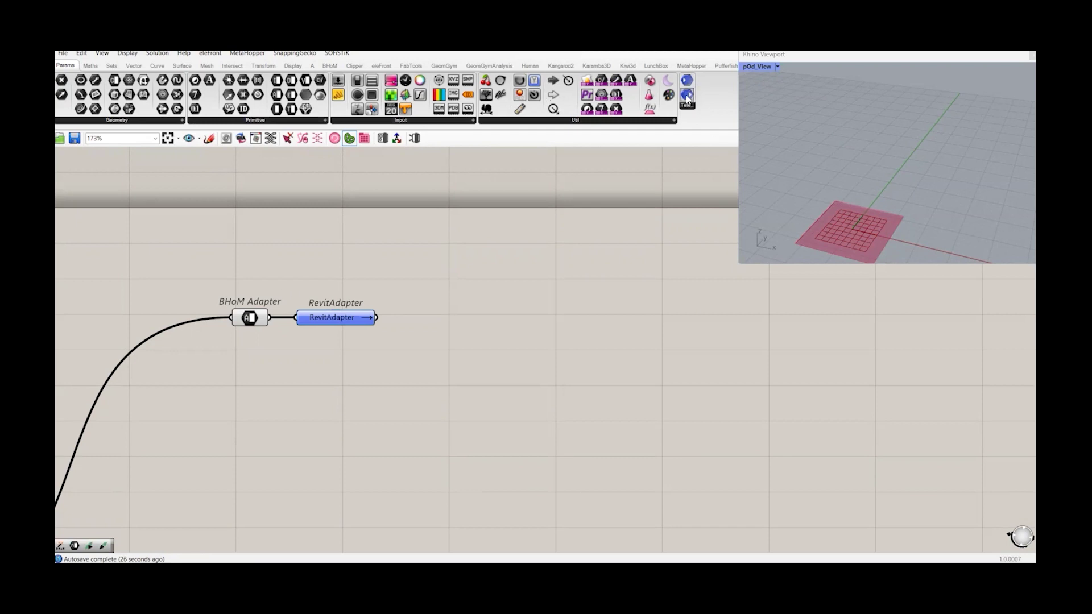
left_click_drag(688, 80, 516, 321)
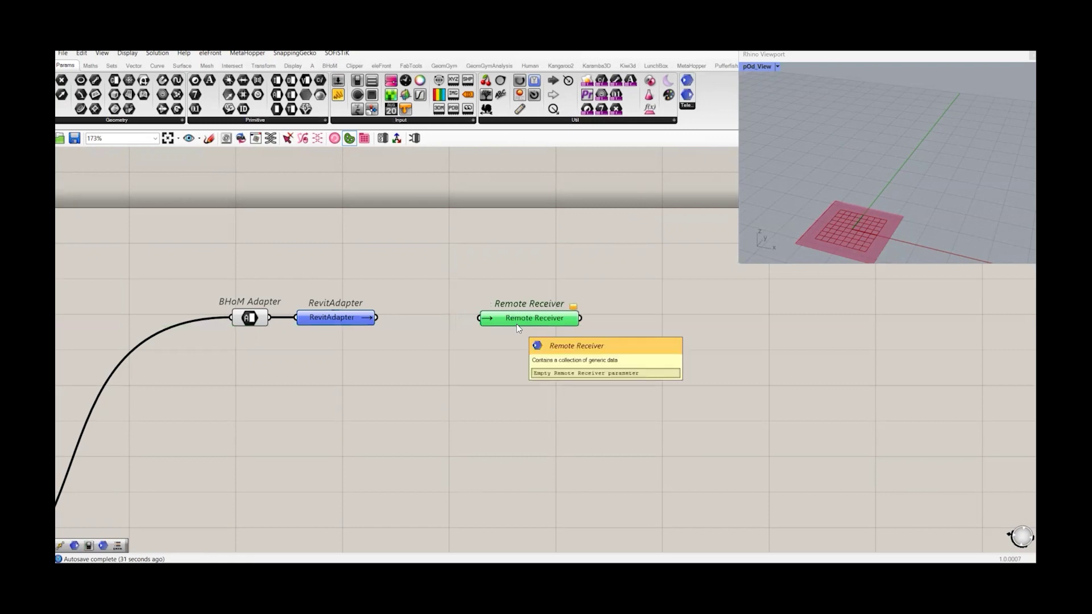
right_click(518, 318)
left_click(380, 360)
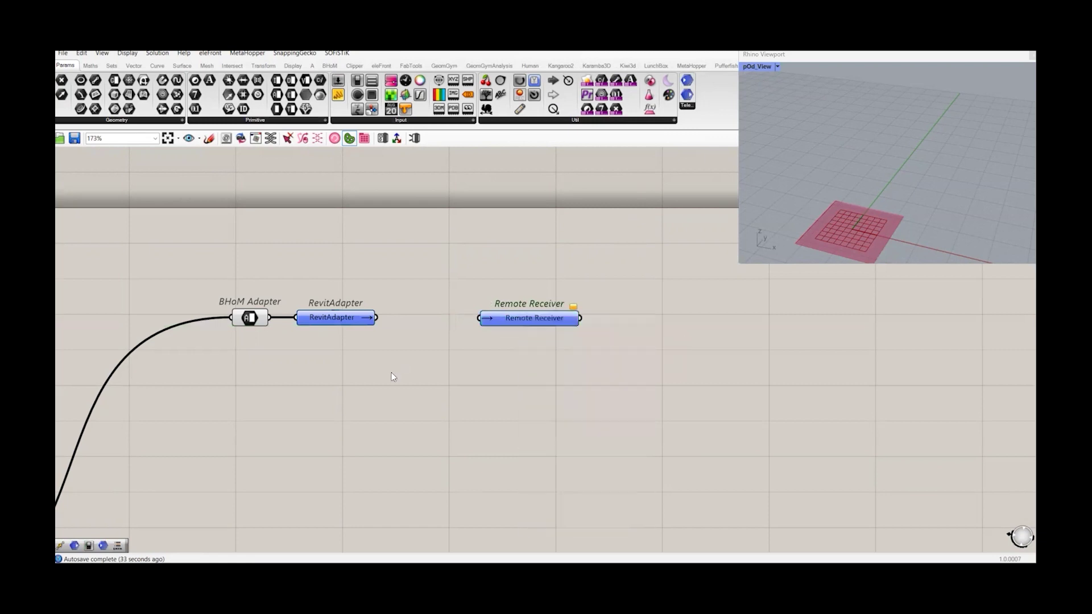
- Place a trial Remote Sender above the RevitAdapter sender and delete it again
left_click_drag(687, 100, 383, 261)
right_click_drag(376, 261, 402, 270)
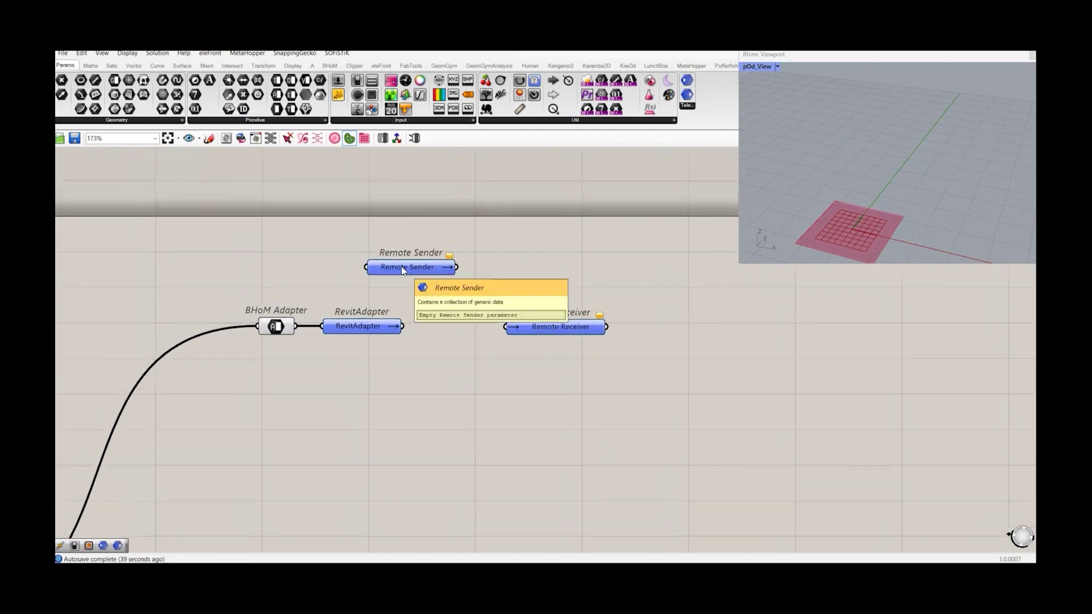
right_click(402, 270)
left_click_drag(460, 273, 411, 274)
left_click(358, 326)
left_click(395, 268)
key("Delete")
- Set the Remote Receiver's key to RevitAdapter and move it below and away from the sender
right_click(572, 325)
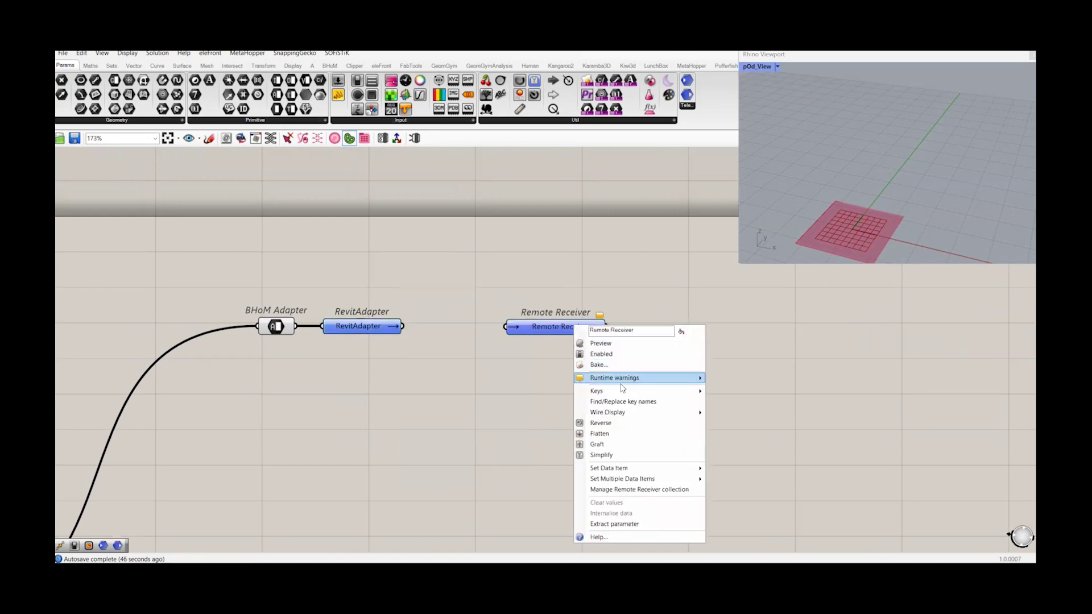
mouse_move(682, 391)
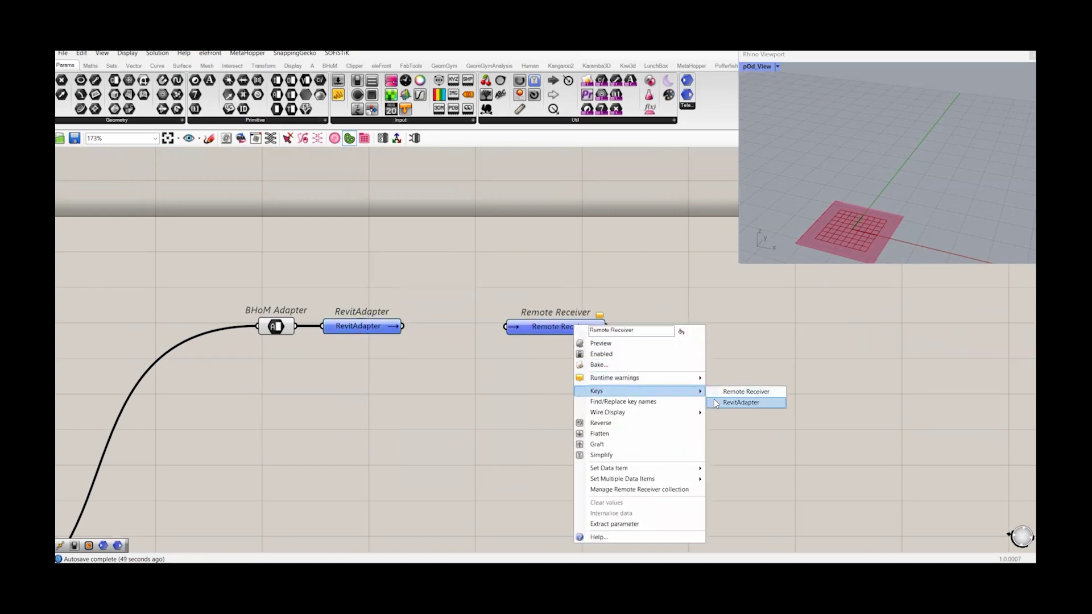
left_click(714, 400)
left_click_drag(546, 327, 583, 381)
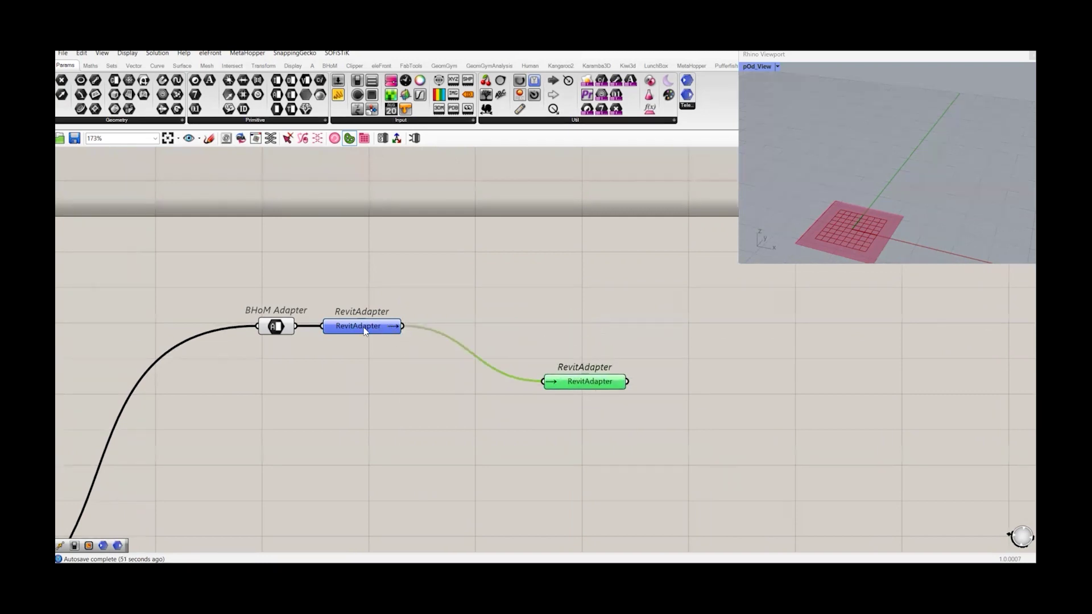
- Move the RevitAdapter receiver toward the floor's Push component and delete it
left_click(606, 437)
scroll(606, 437, "down", 10)
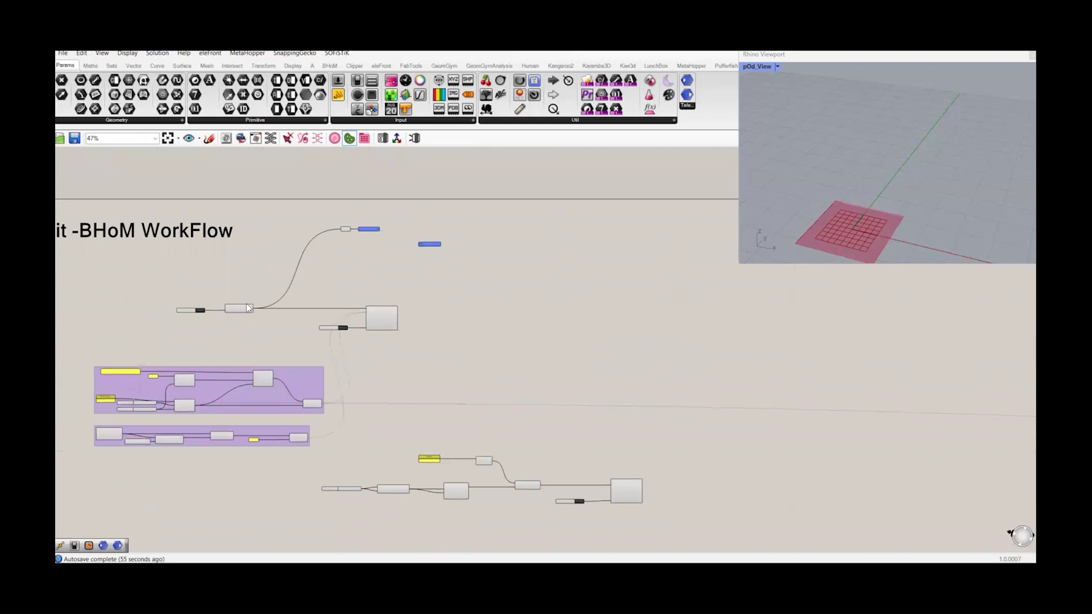
scroll(247, 308, "up", 5)
scroll(307, 347, "down", 6)
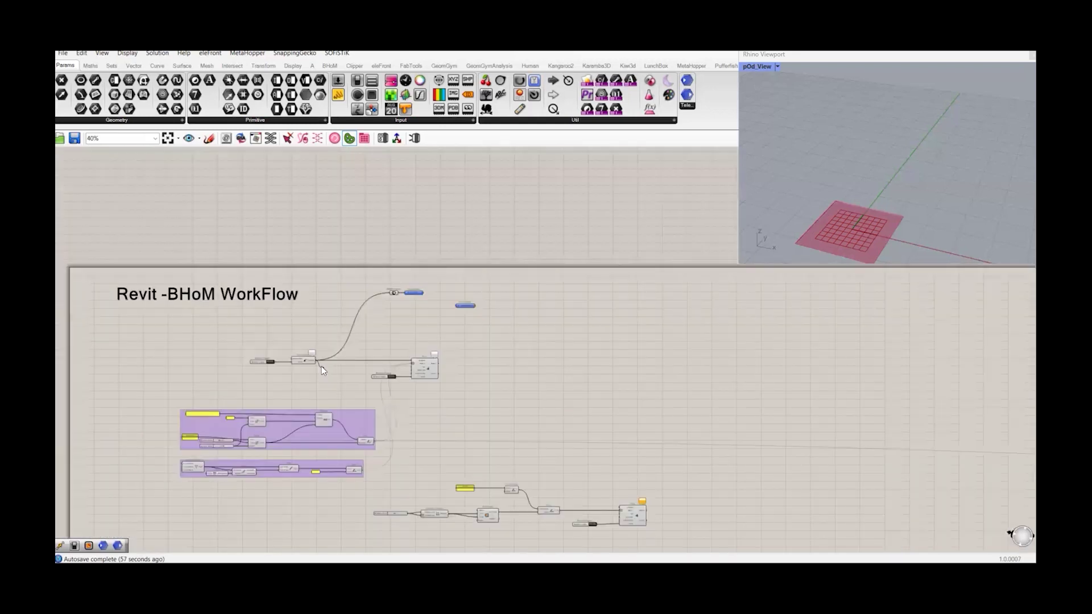
scroll(424, 296, "up", 7)
left_click_drag(531, 326, 624, 302)
scroll(579, 345, "down", 9)
scroll(645, 466, "up", 12)
left_click(623, 305, "ctrl")
left_click(623, 306)
key("Delete")
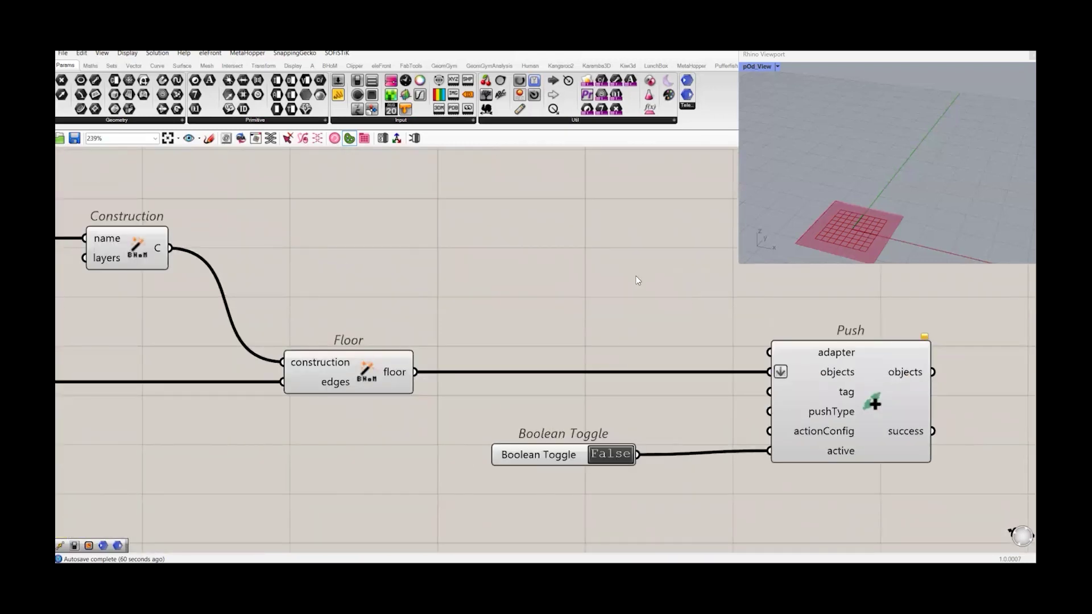
- Add a Remote Receiver wired to the Push's adapter input, set its key to RevitAdapter, and move it closer to Push
left_click_drag(687, 80, 770, 353)
right_click(608, 254)
mouse_move(643, 318)
left_click(765, 325)
left_click_drag(614, 254, 642, 311)
right_click_drag(648, 357, 552, 349)
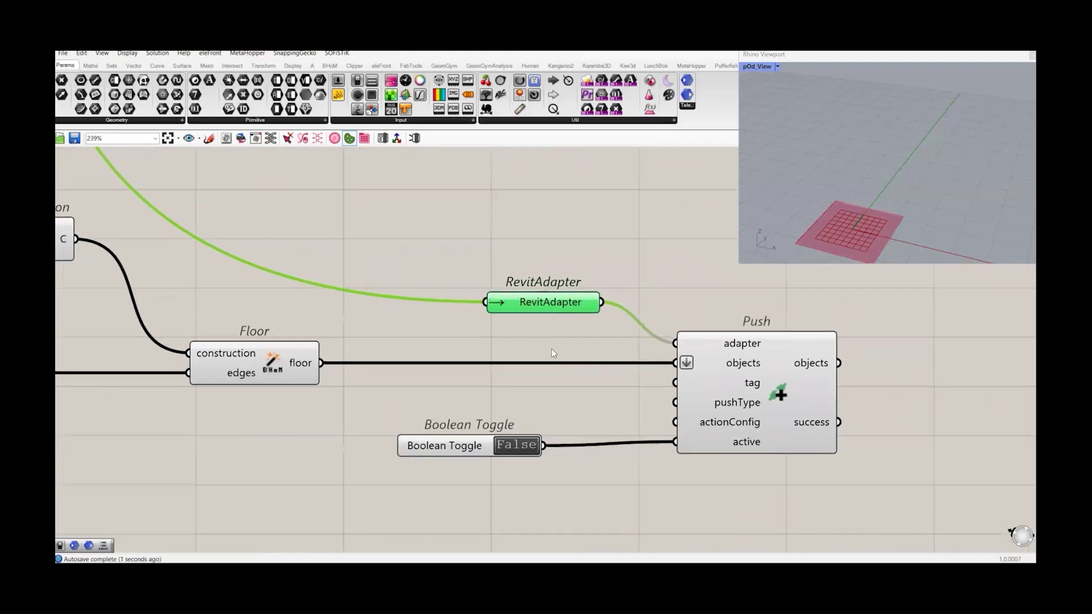
- Set the floor Push's Boolean Toggle to True and switch to Revit to view the pushed floor
scroll(576, 425, "down", 4)
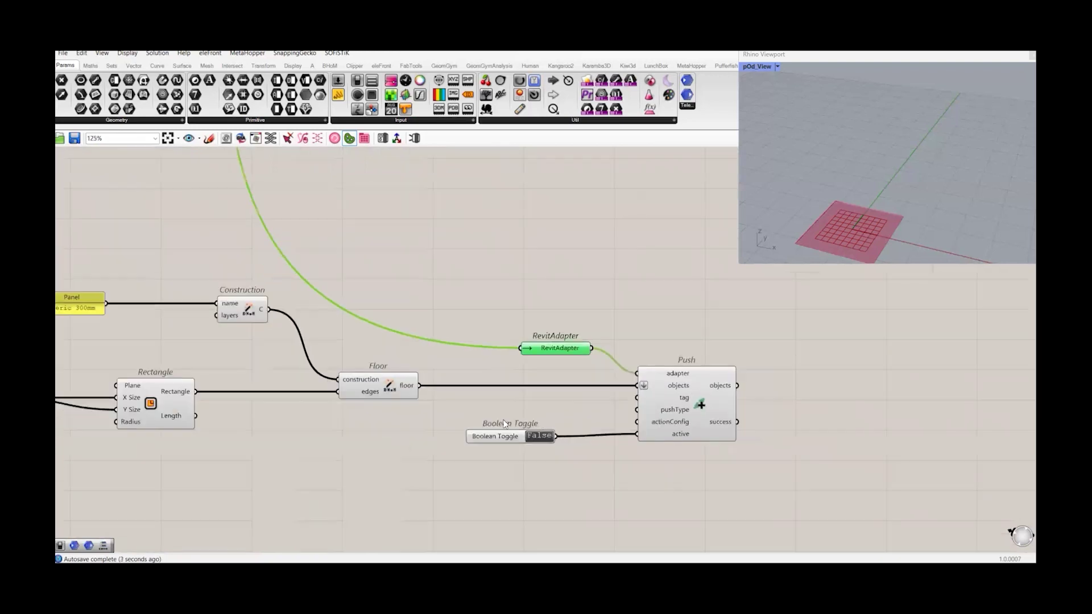
left_click(540, 424)
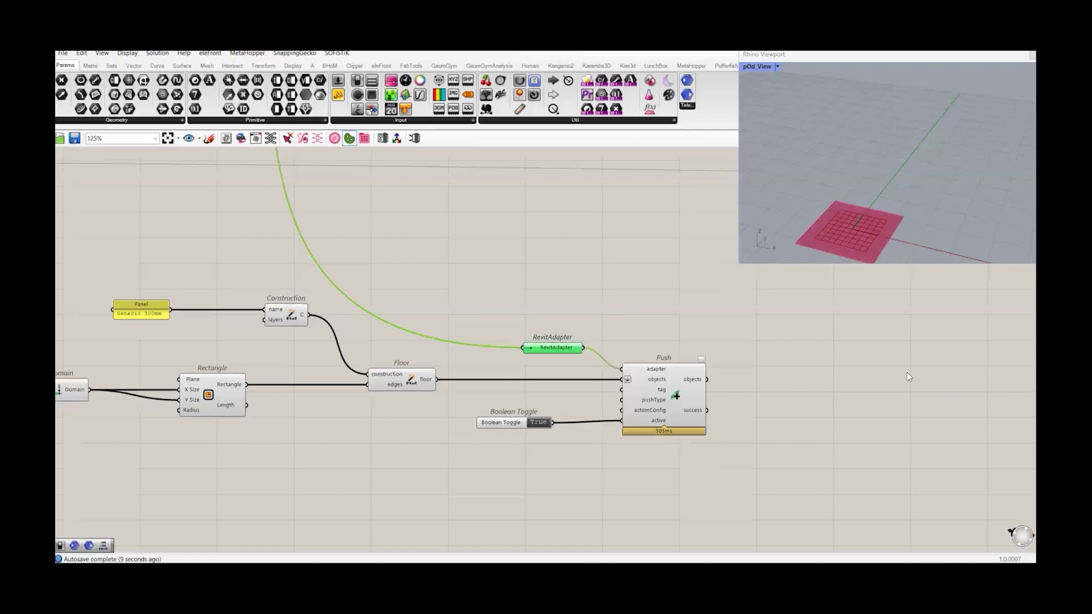
key("alt+Tab")
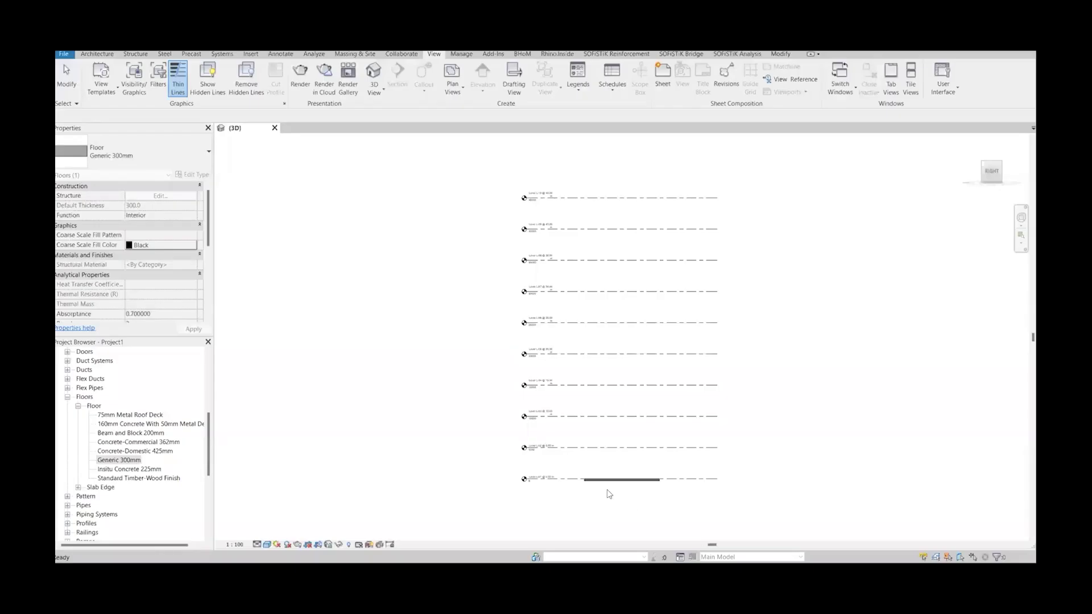
scroll(602, 466, "up", 5)
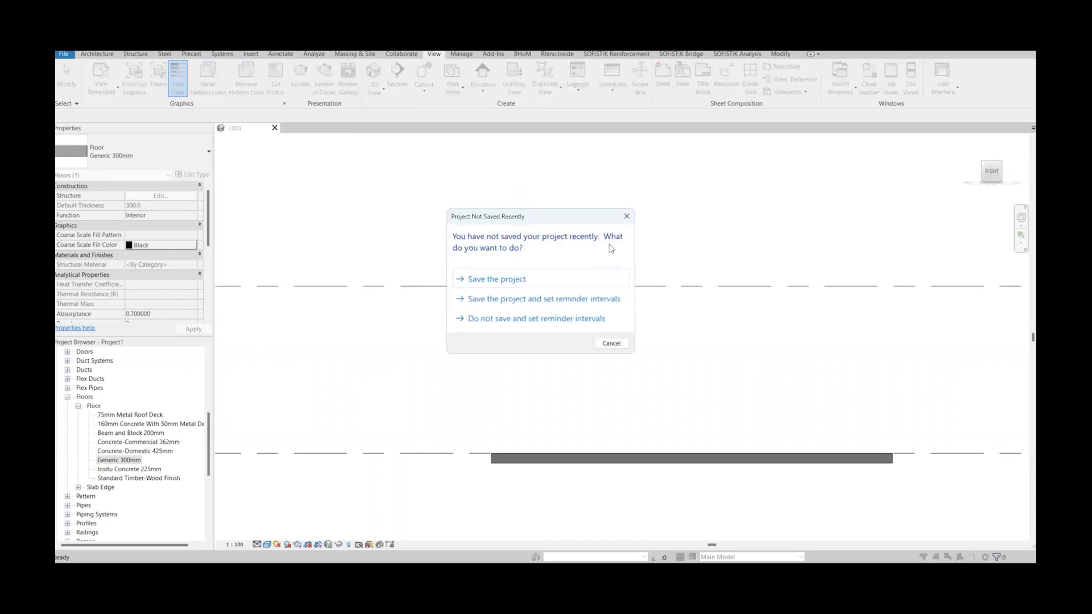
- Dismiss the project save reminder and delete the floor at Level L-01
left_click(626, 218)
scroll(623, 227, "down", 5)
scroll(598, 324, "up", 2)
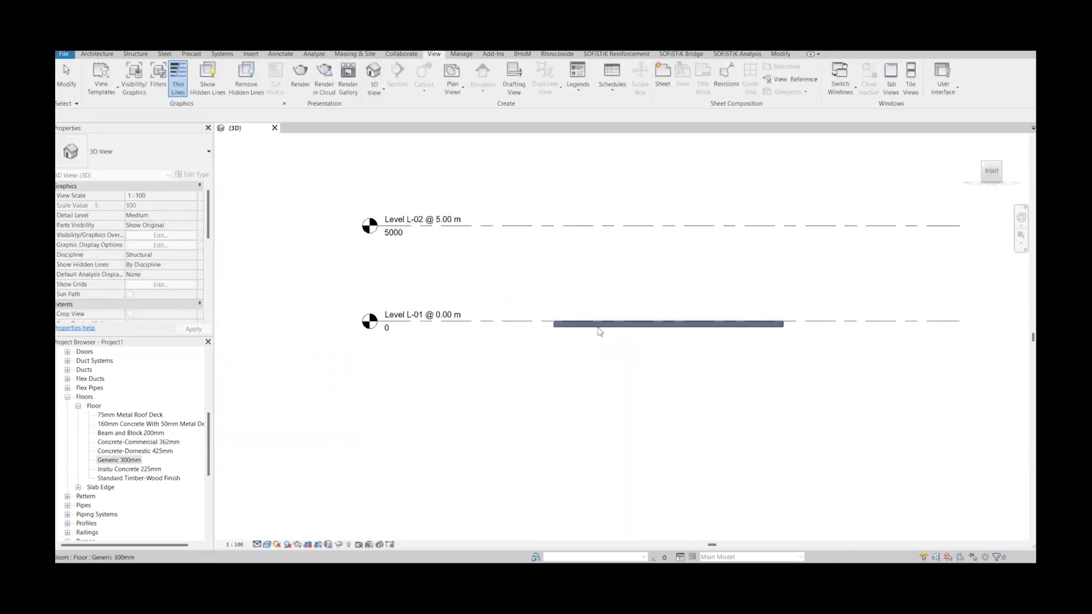
left_click(598, 325)
key("Delete")
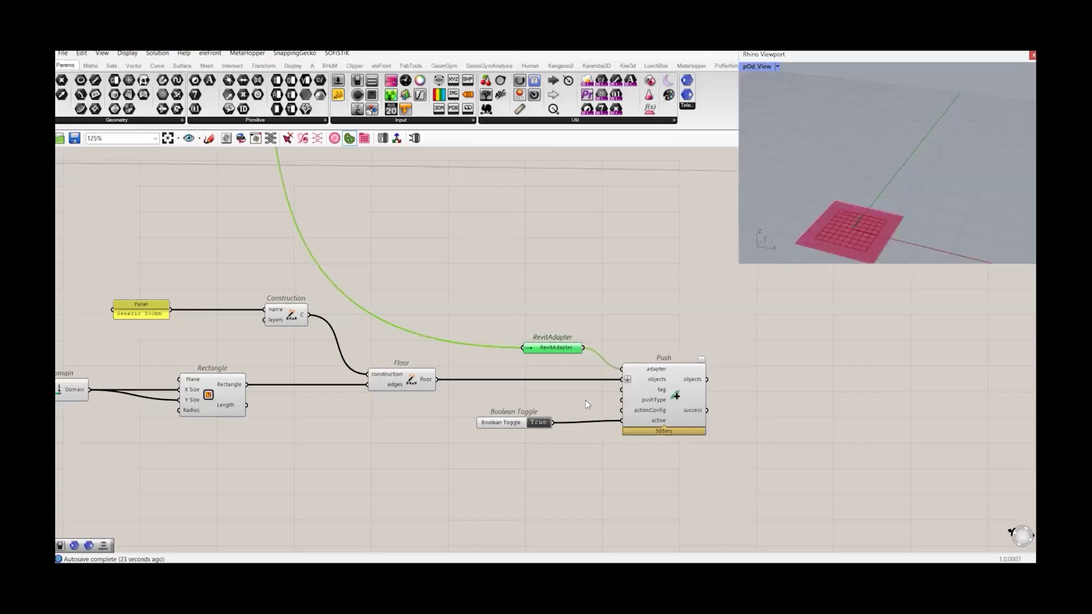
- Return to Grasshopper, add a Unit Z component and place it below the Rectangle component
scroll(446, 411, "down", 5)
scroll(629, 432, "up", 8)
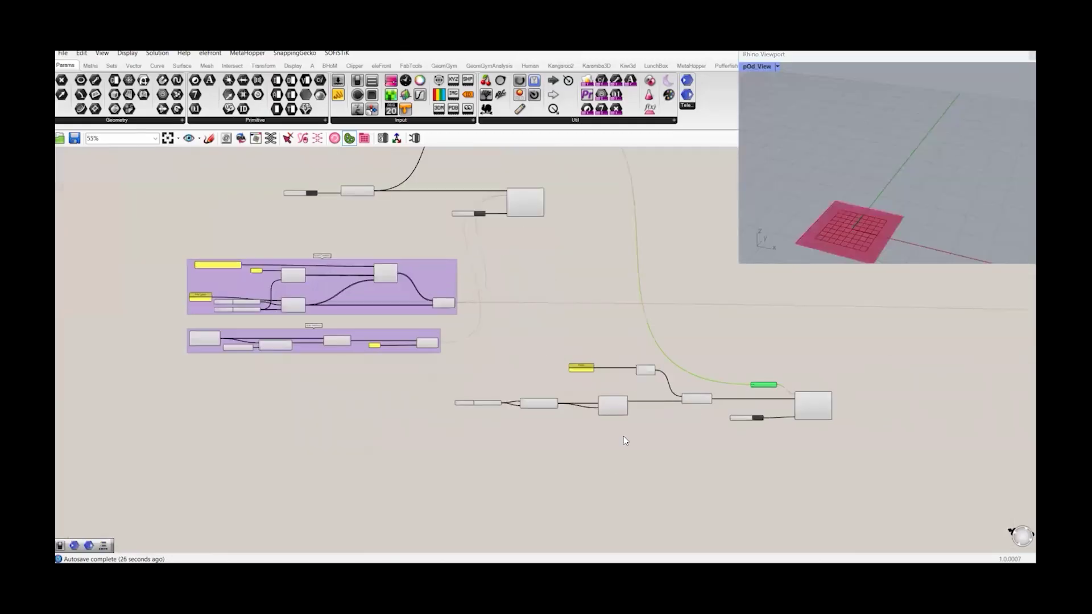
right_click_drag(636, 452, 597, 458)
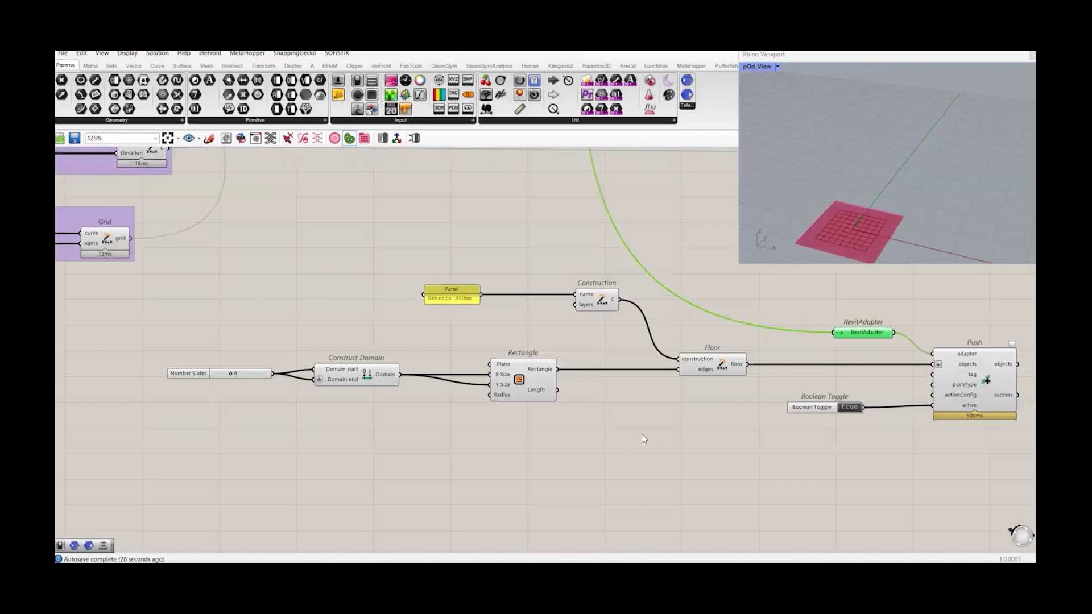
left_click(443, 471)
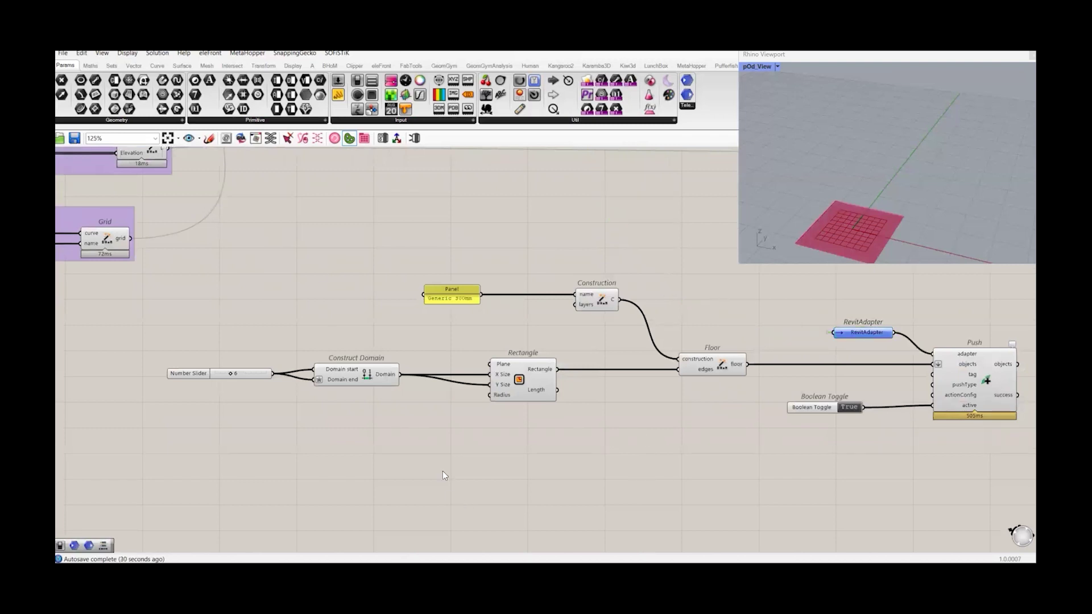
double_click(420, 455)
type("z")
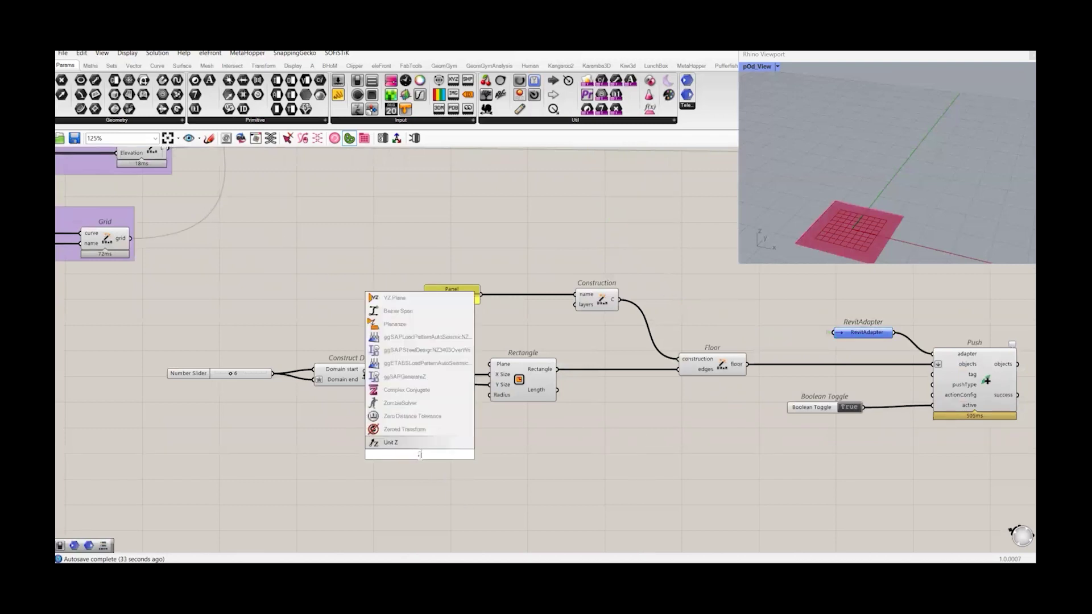
left_click(399, 438)
left_click(430, 460)
left_click_drag(429, 458, 597, 444)
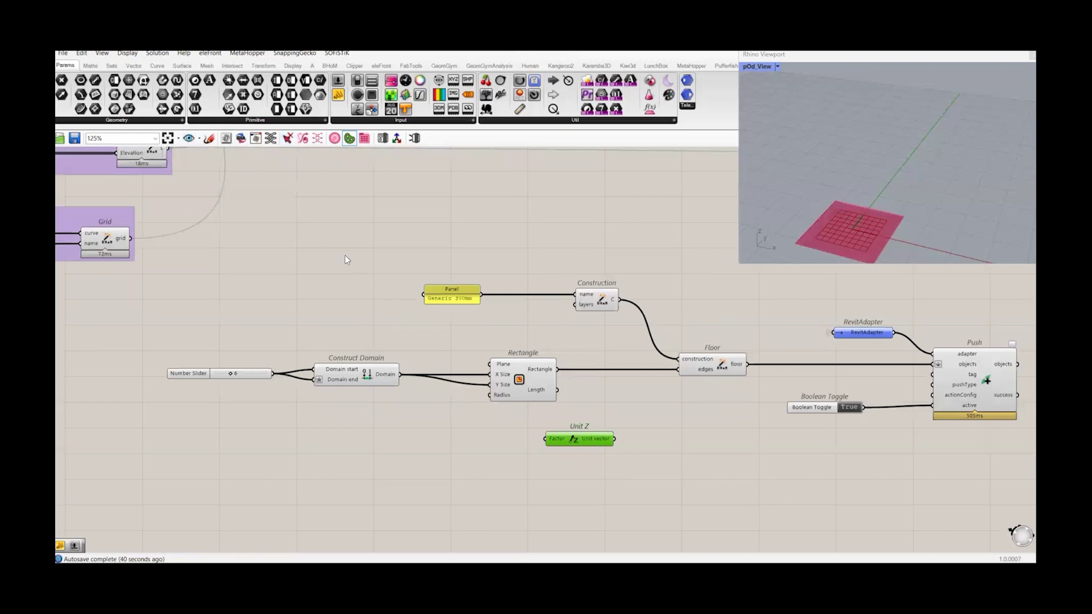
- Add a Move component beside Unit Z, wiring Rectangle to its geometry input and Unit Z to its motion input
double_click(344, 254)
type("move")
left_click(333, 244)
left_click_drag(378, 266, 724, 449)
left_click_drag(557, 369, 650, 440)
left_click(610, 442)
- Wire the elevation Series output from the Level Creation group into Unit Z's factor input
scroll(603, 442, "down", 5)
scroll(284, 343, "up", 5)
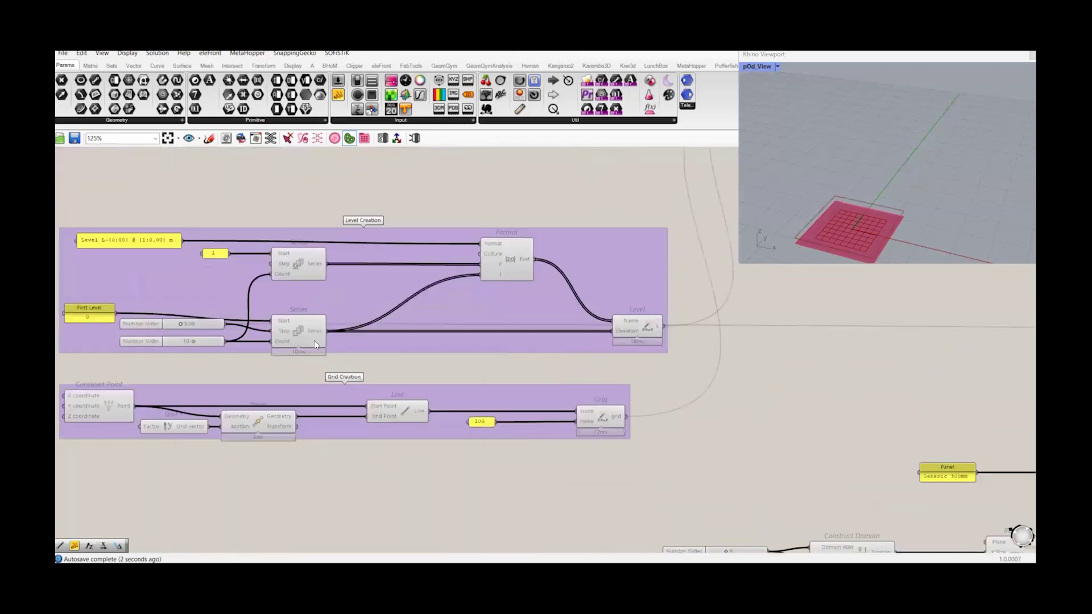
scroll(336, 354, "down", 5)
scroll(569, 473, "up", 8)
left_click_drag(582, 471, 582, 474)
right_click_drag(707, 497, 517, 497)
scroll(812, 205, "down", 3)
scroll(812, 204, "down", 5)
right_click_drag(811, 204, 793, 185)
scroll(523, 380, "down", 4)
right_click_drag(493, 447, 801, 487)
right_click_drag(441, 455, 691, 551)
scroll(250, 333, "up", 7)
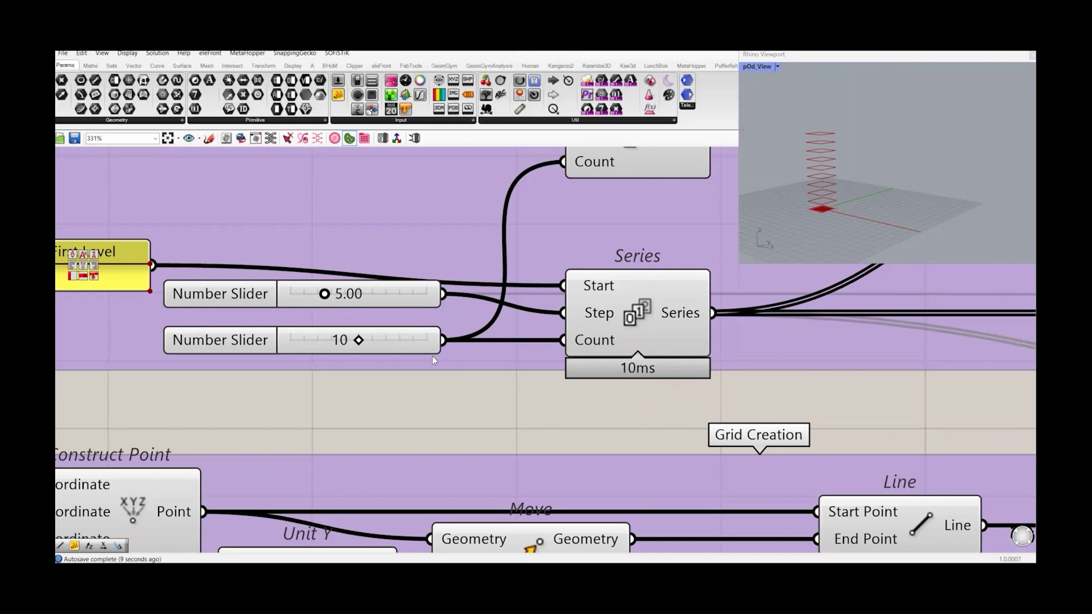
- Set the Push's Boolean Toggle to False and replace Floor's edges input with the Move component's geometry
scroll(433, 356, "down", 8)
right_click_drag(620, 427, 273, 434)
right_click_drag(629, 464, 455, 382)
right_click_drag(692, 495, 590, 458)
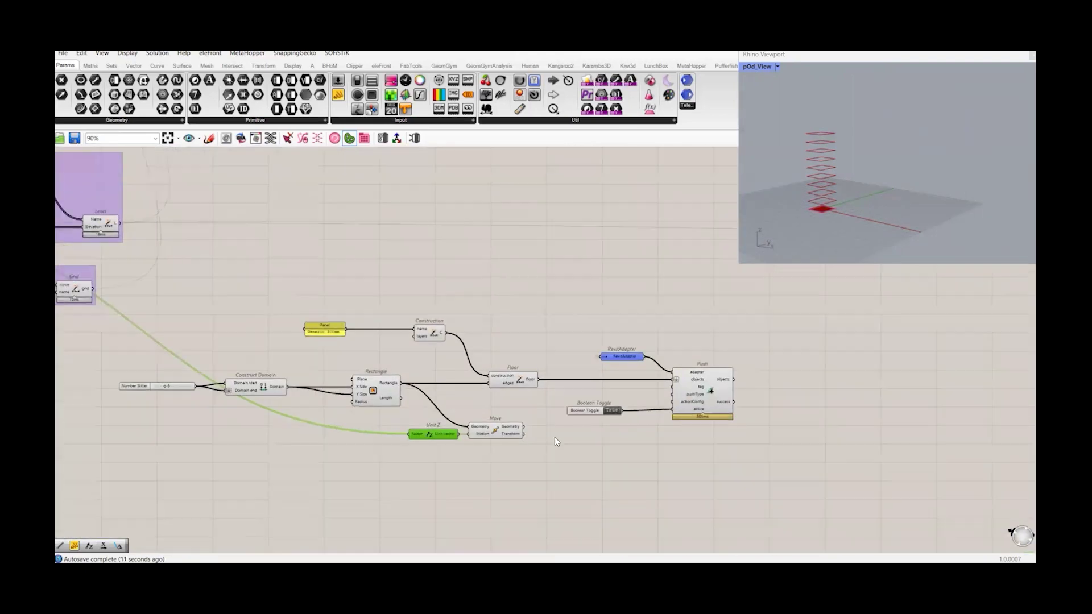
scroll(550, 438, "up", 4)
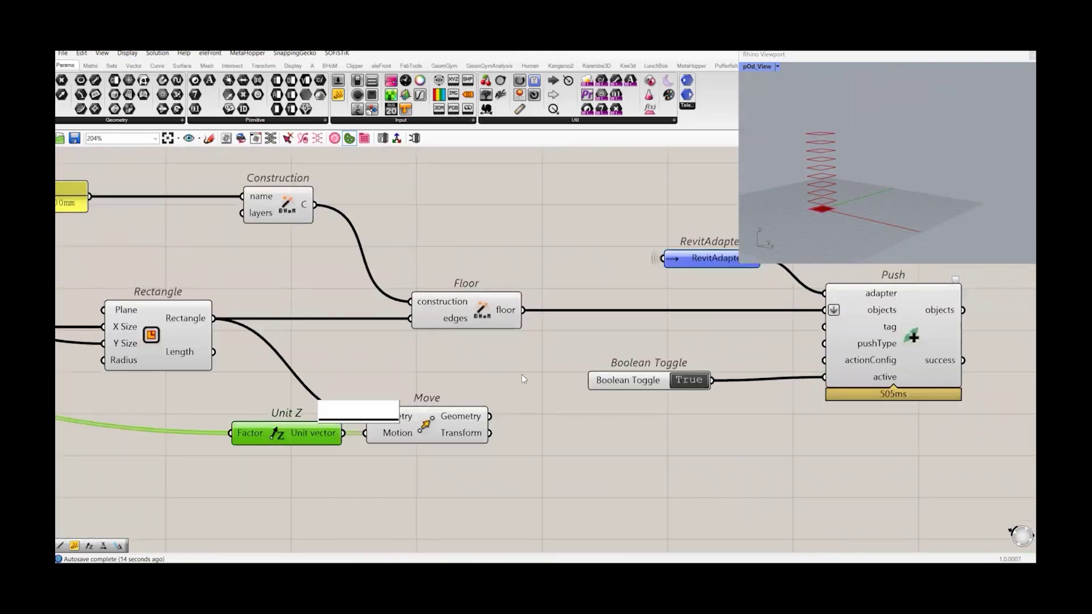
double_click(662, 387)
left_click_drag(491, 417, 411, 319)
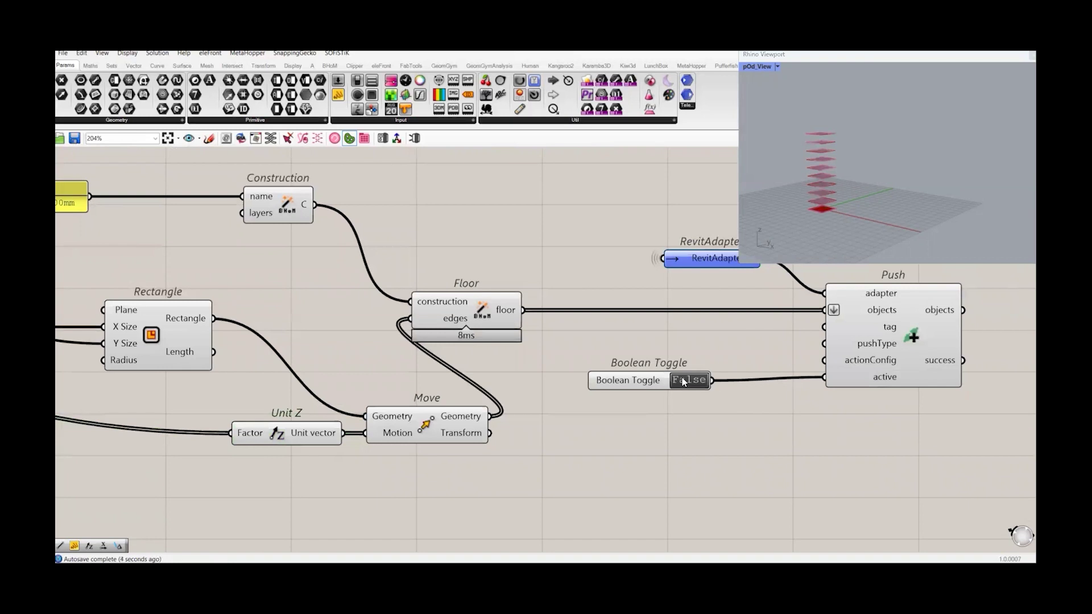
- Set the Push toggle to True and check the pushed floors in Revit, selecting the one at Level L-10
double_click(683, 380)
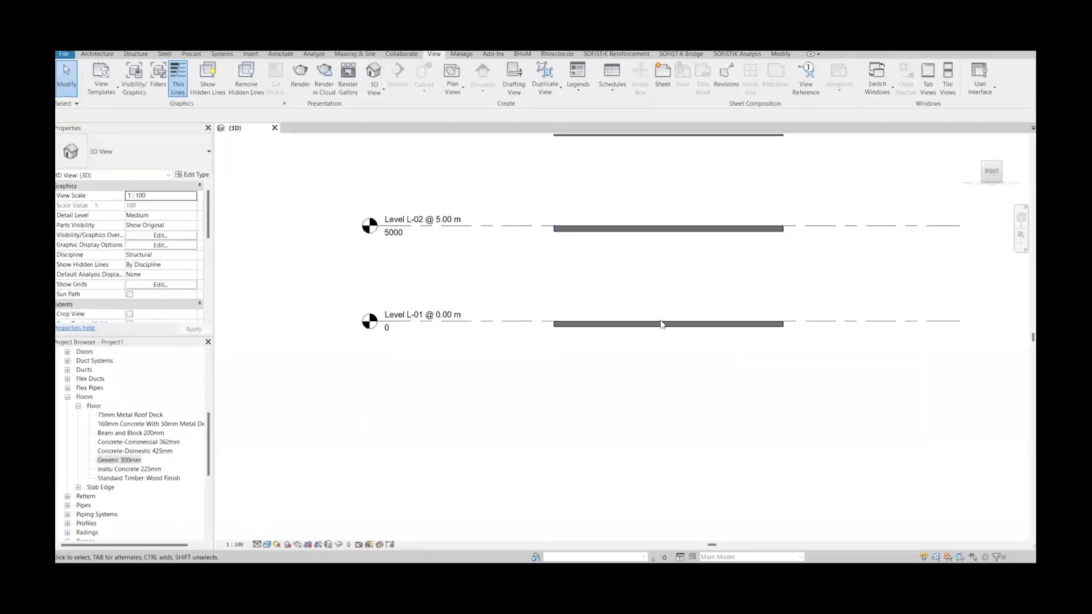
scroll(662, 315, "down", 4)
scroll(664, 170, "up", 2)
middle_click_drag(671, 203, 668, 329)
scroll(660, 245, "up", 5)
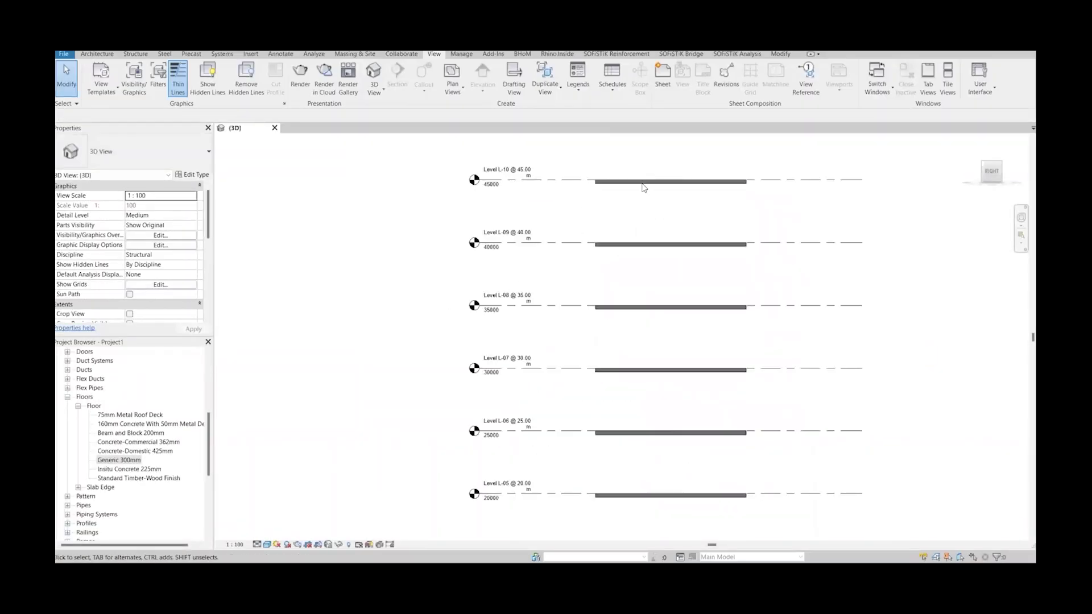
left_click(617, 183)
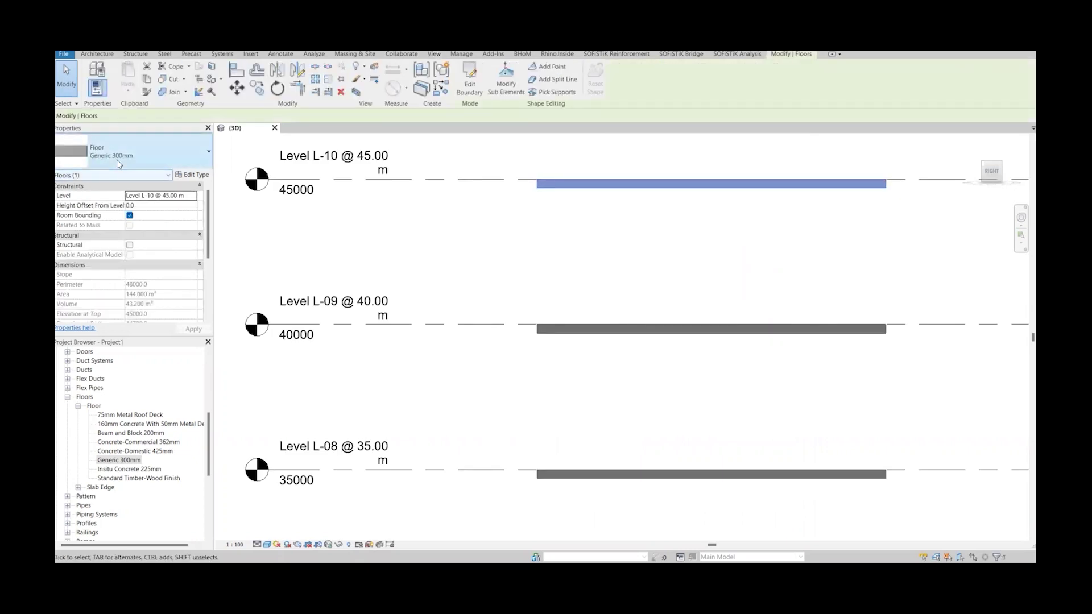
scroll(518, 248, "down", 5)
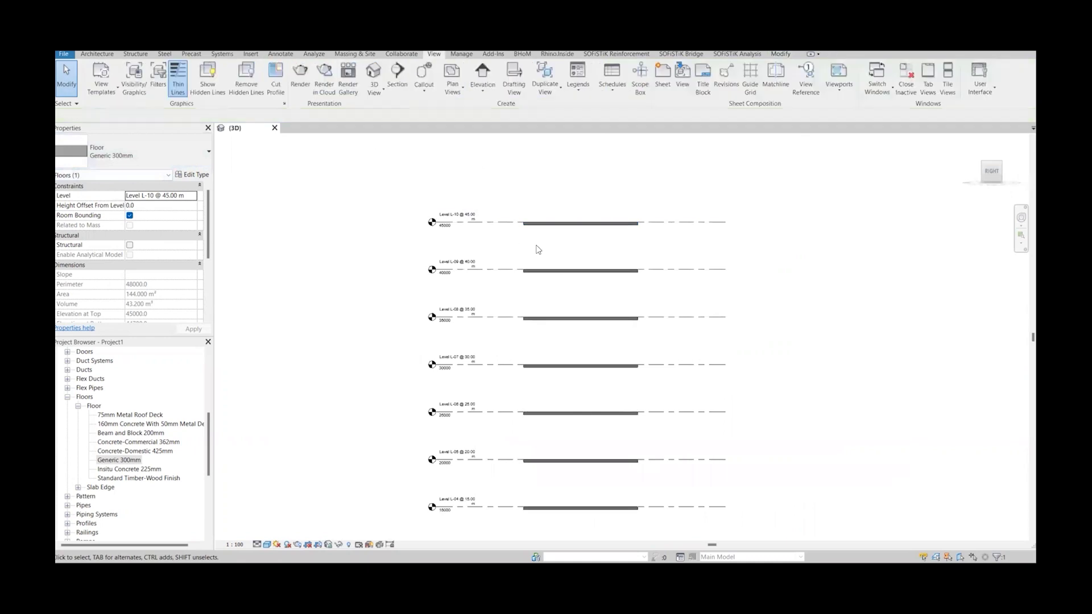
- Select all the pushed floors across the levels and delete them
left_click_drag(502, 177, 670, 541)
scroll(601, 442, "down", 3)
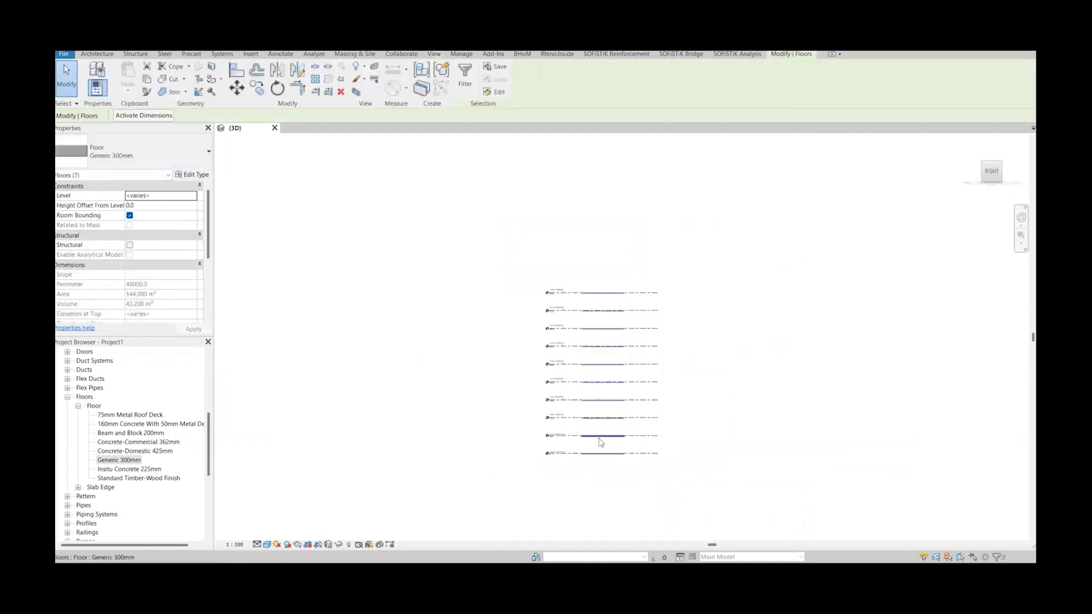
scroll(602, 443, "up", 3)
left_click_drag(560, 152, 670, 500)
left_click(669, 500)
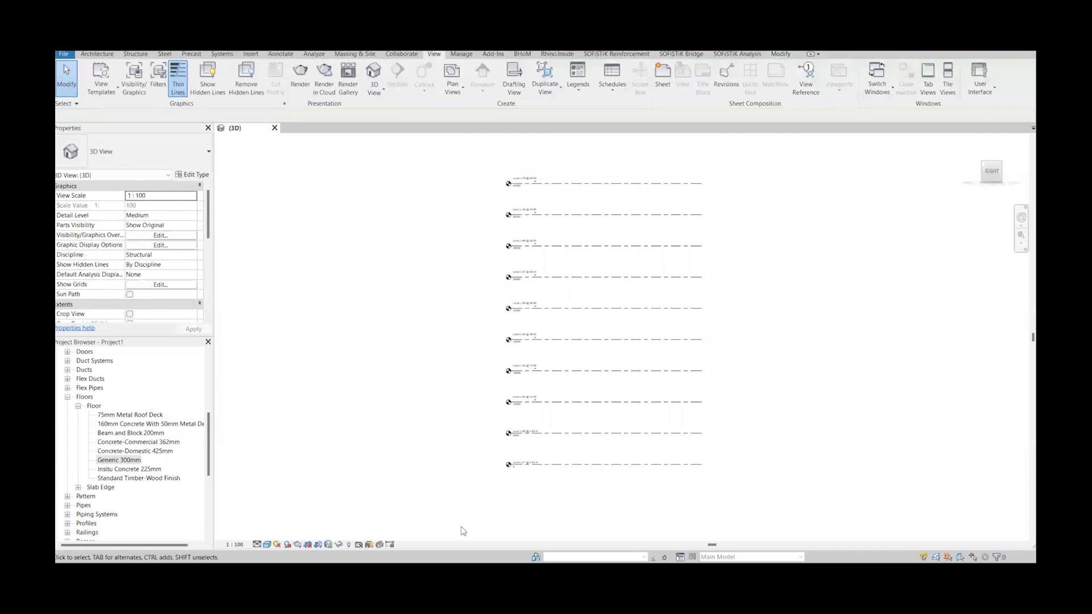
- Copy the name of the Concrete-Domestic 425mm floor type without renaming it
left_click(144, 451)
right_click(153, 451)
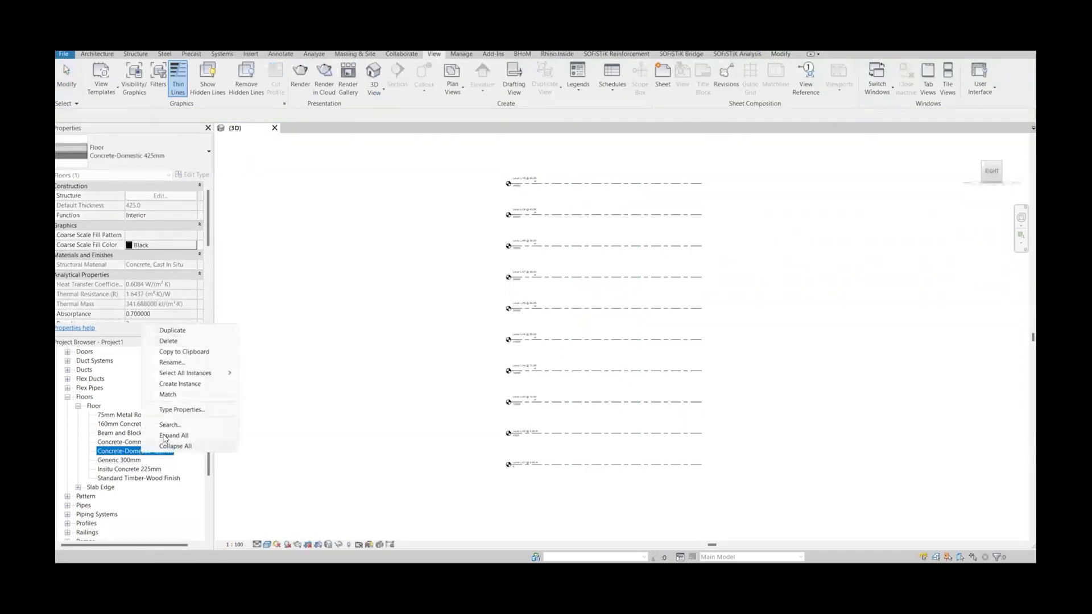
left_click(170, 363)
key("ctrl+c")
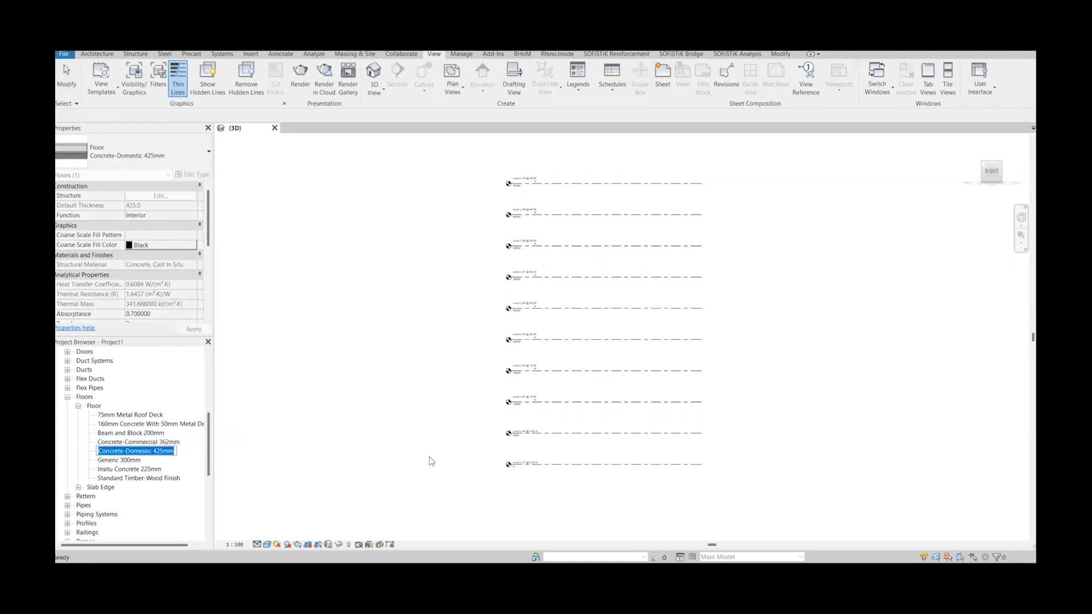
left_click(544, 496)
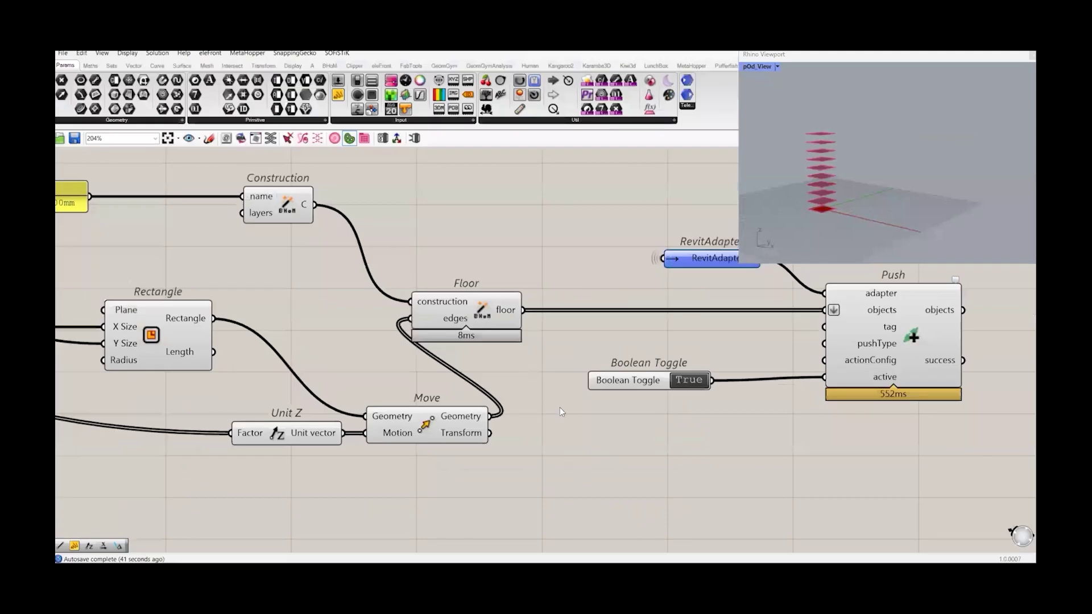
- In Grasshopper, set the Push toggle to False and wire a new panel reading Concrete-Domestic 425mm into Construction's name input
double_click(689, 379)
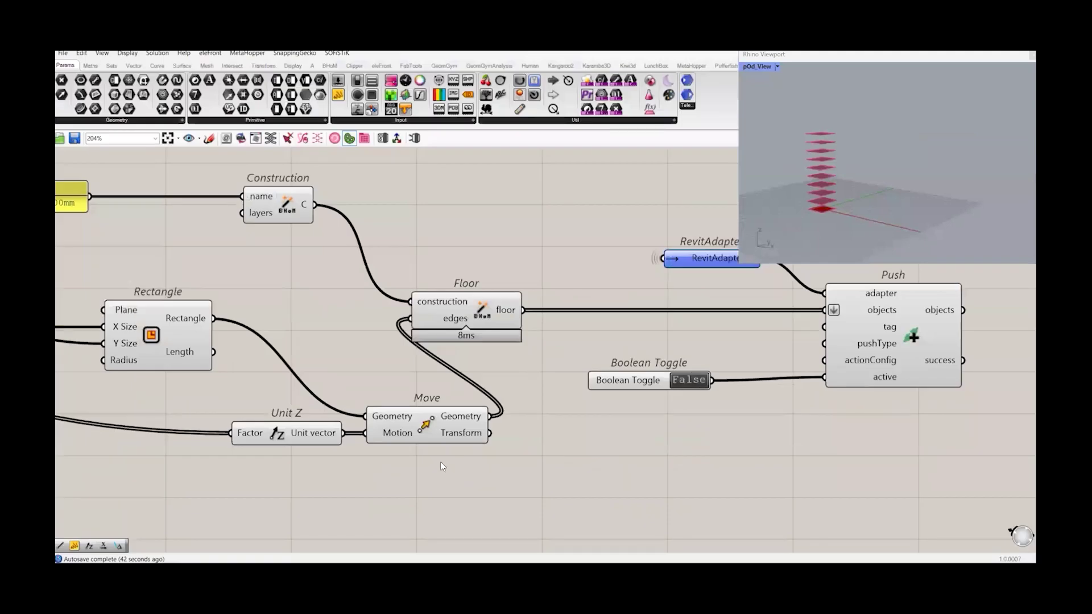
right_click_drag(440, 462, 655, 452)
right_click_drag(231, 179, 335, 248)
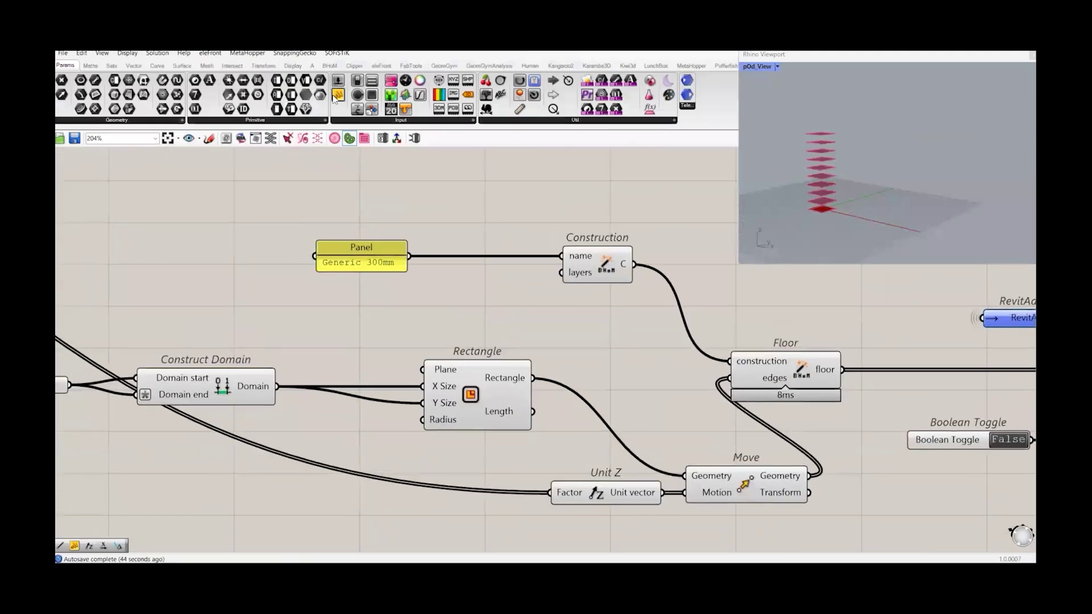
left_click_drag(338, 94, 238, 206)
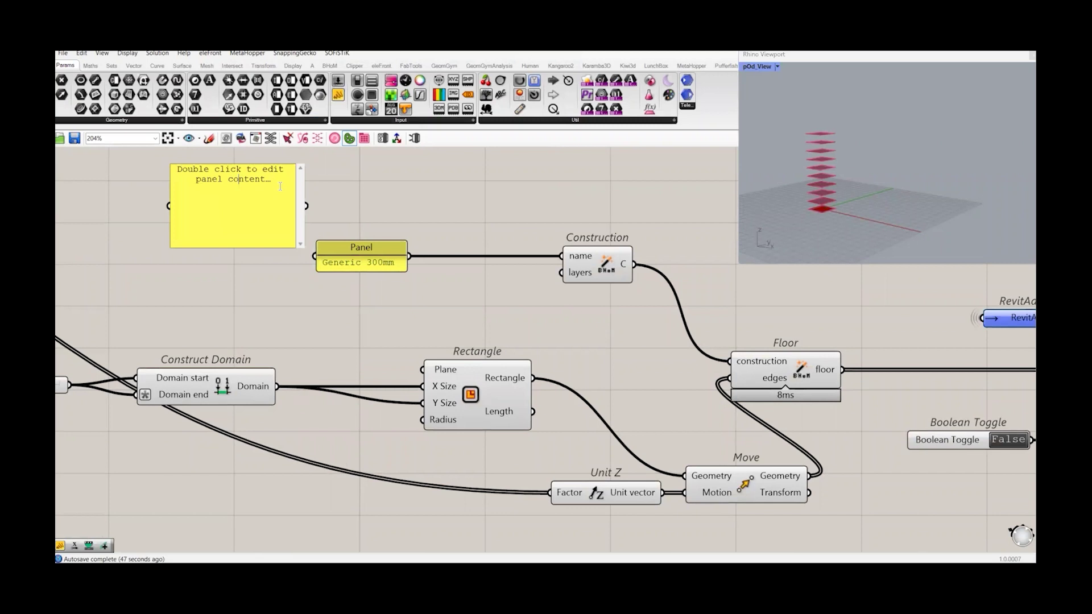
key("ctrl+a")
key("ctrl+v")
left_click(165, 166)
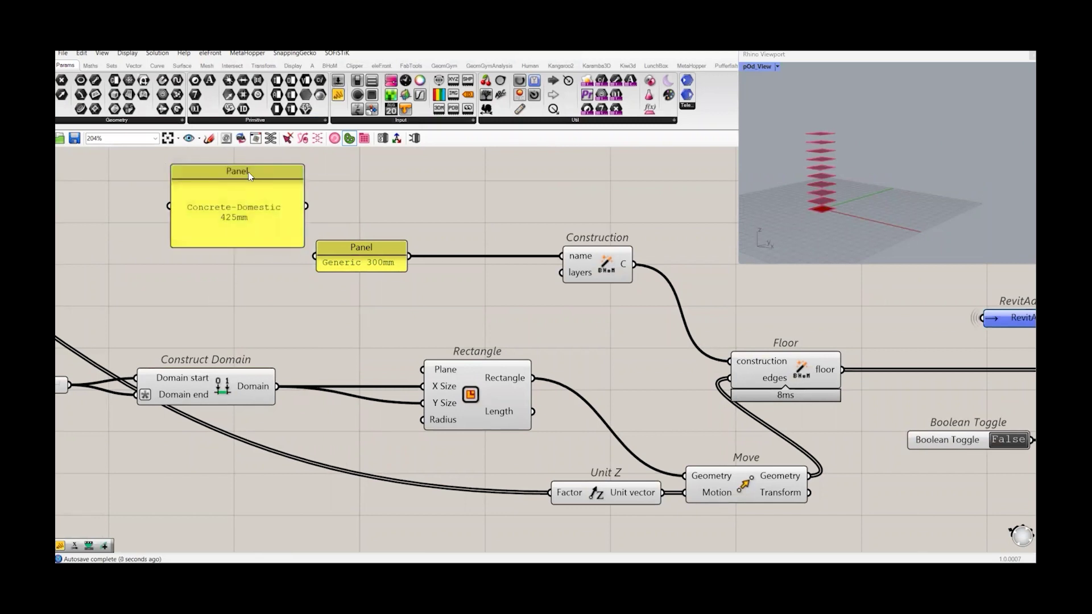
left_click_drag(249, 175, 393, 280)
left_click_drag(451, 314, 562, 256)
- Push the Concrete-Domestic 425mm floors by setting the Boolean Toggle to True, and inspect them in Revit
right_click_drag(1001, 426, 663, 392)
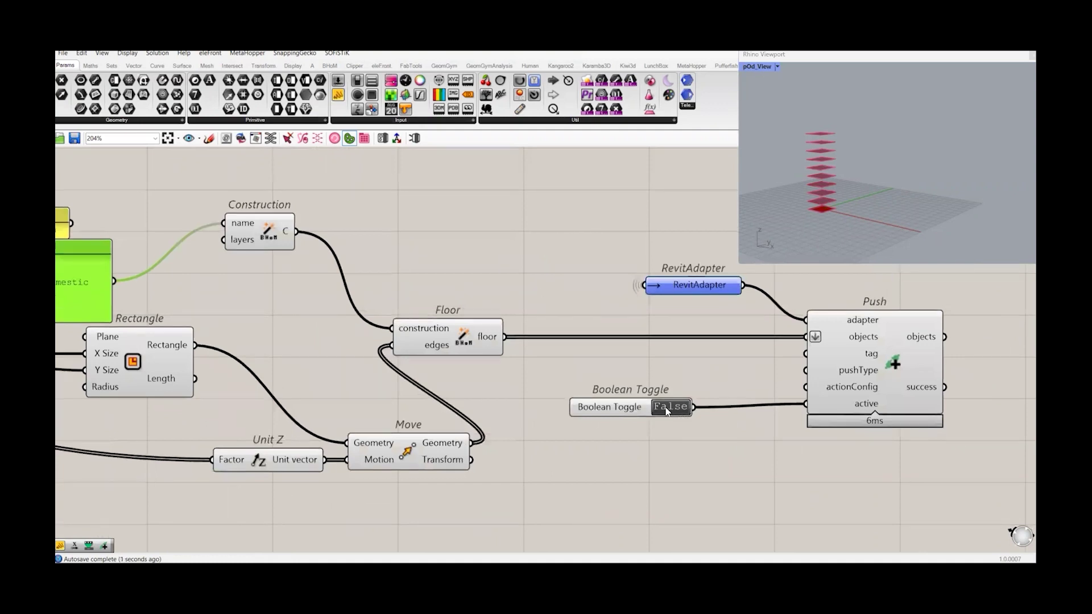
double_click(665, 408)
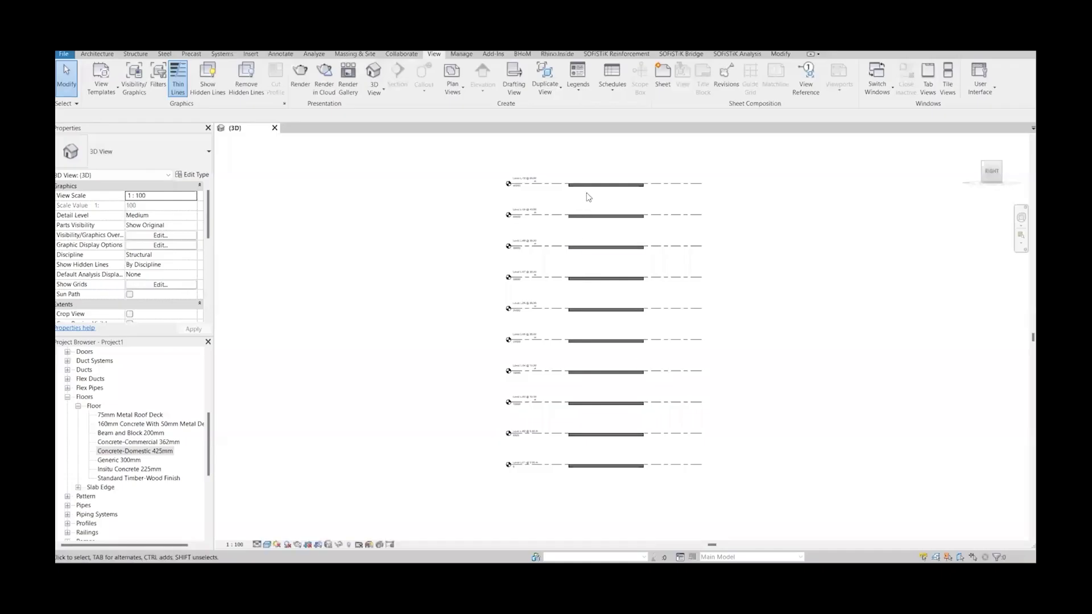
scroll(586, 155, "up", 4)
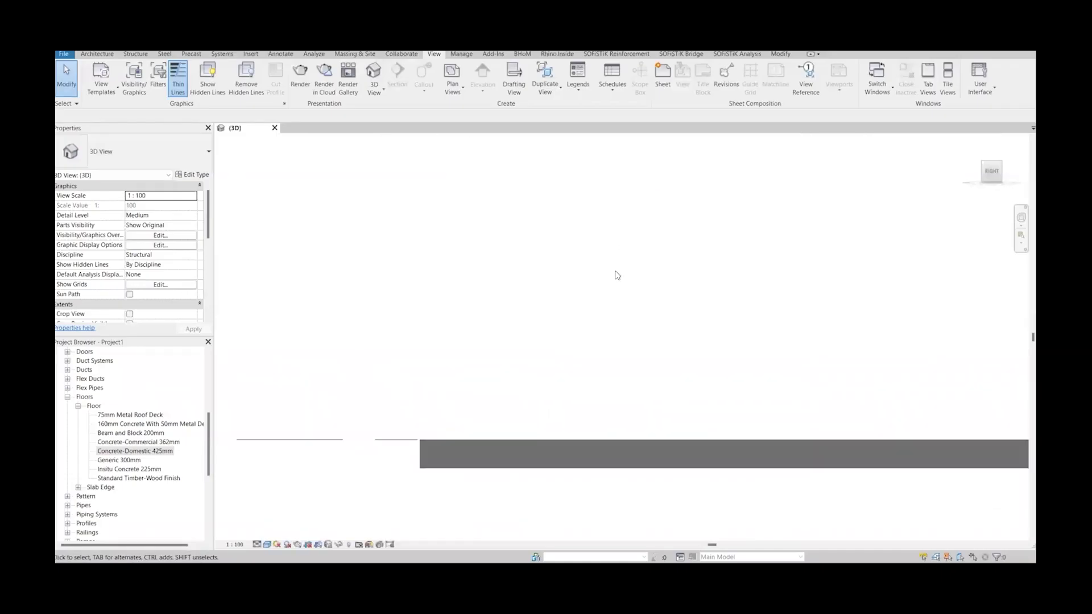
scroll(614, 274, "down", 8)
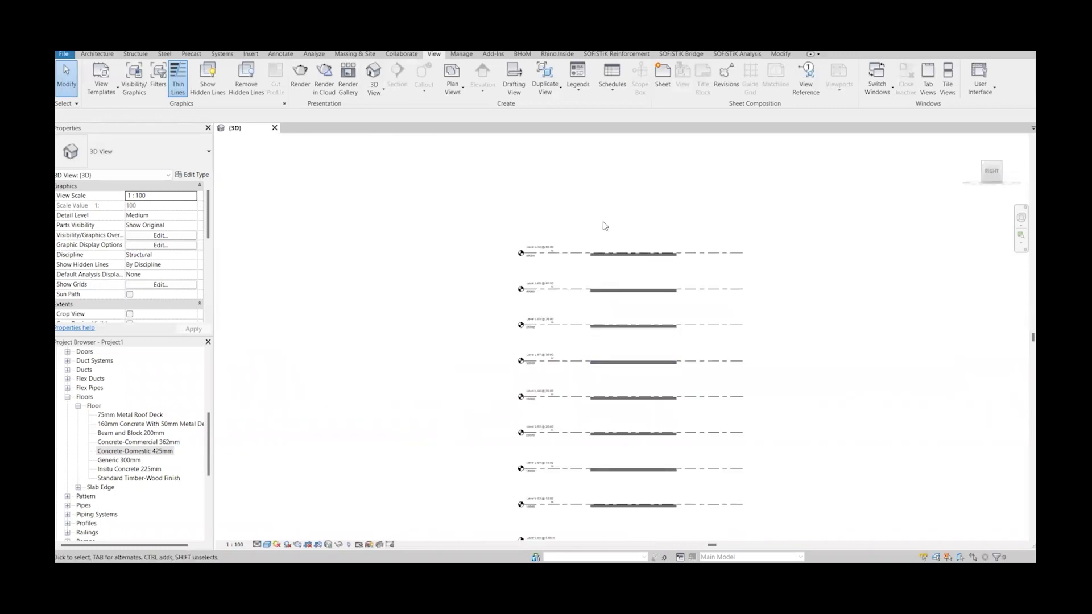
scroll(590, 234, "down", 3)
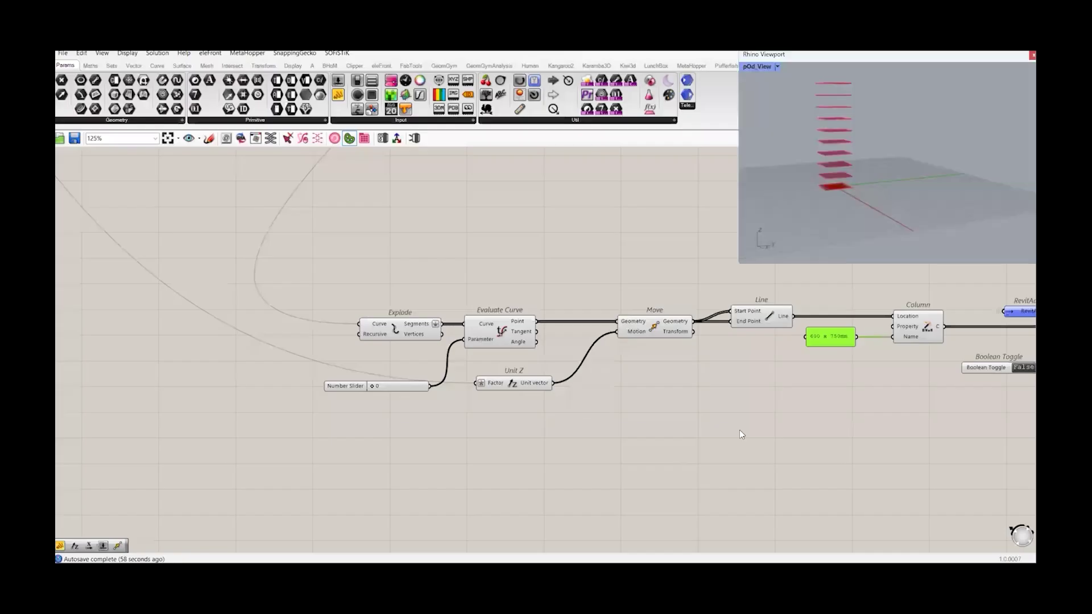
right_click_drag(739, 430, 611, 458)
right_click_drag(708, 429, 620, 432)
right_click_drag(485, 433, 681, 410)
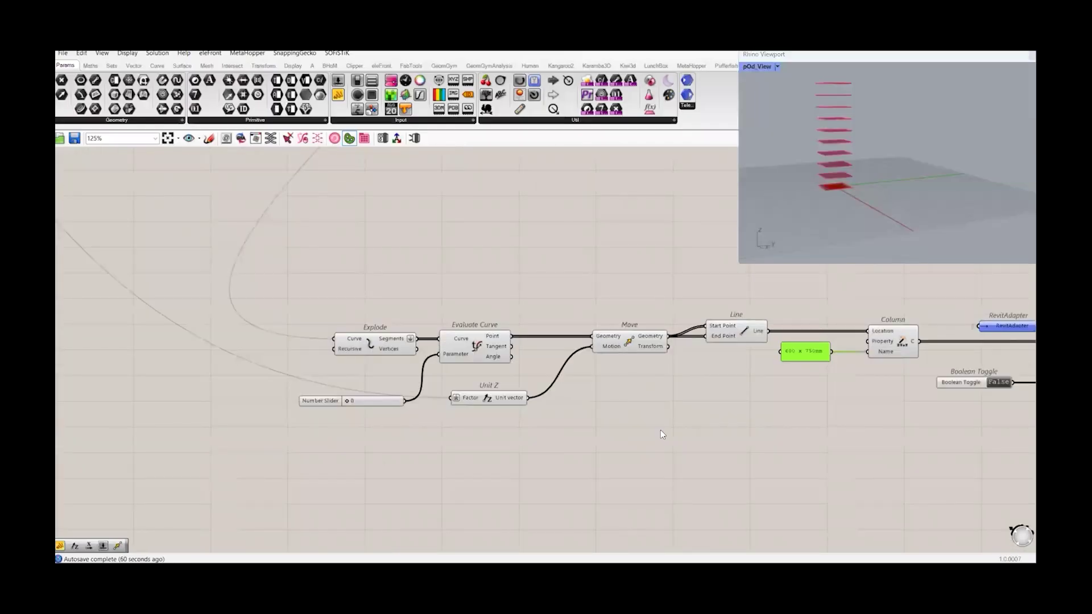
- Turn on the preview of the Explode component that splits the floor curves into segments for the columns
right_click_drag(718, 457, 779, 491)
right_click_drag(520, 432, 496, 444)
scroll(839, 191, "up", 2)
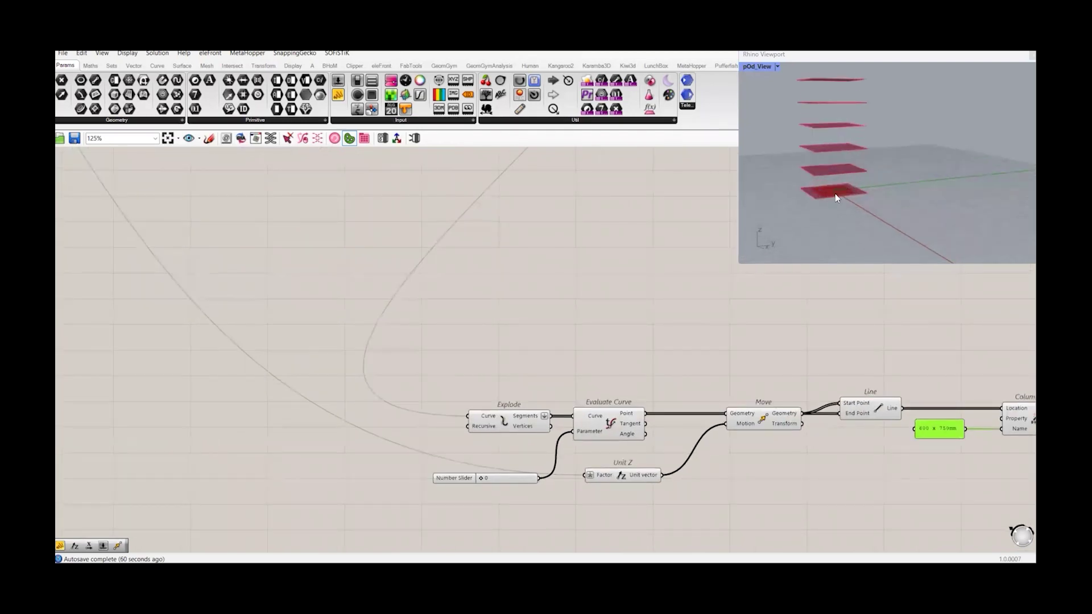
left_click(497, 428)
scroll(494, 425, "down", 1)
middle_click(494, 422)
left_click(517, 404)
right_click_drag(639, 341, 555, 404)
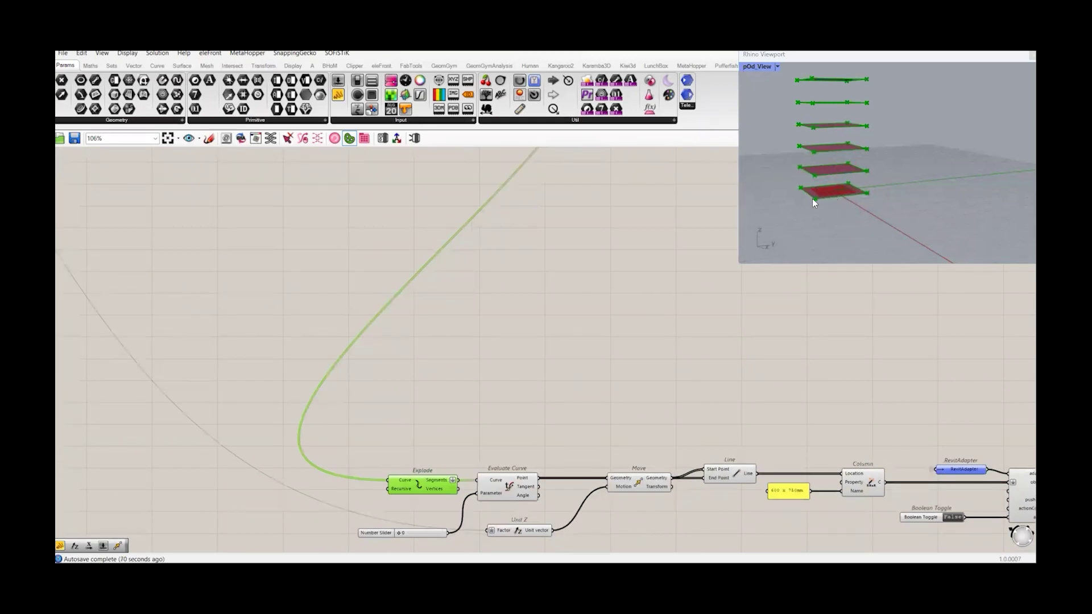
- Turn on the preview of the Evaluate Curve component to display the floor corner points
right_click_drag(518, 503, 536, 476)
left_click(524, 458)
scroll(524, 457, "down", 1)
middle_click(524, 457)
left_click(544, 438)
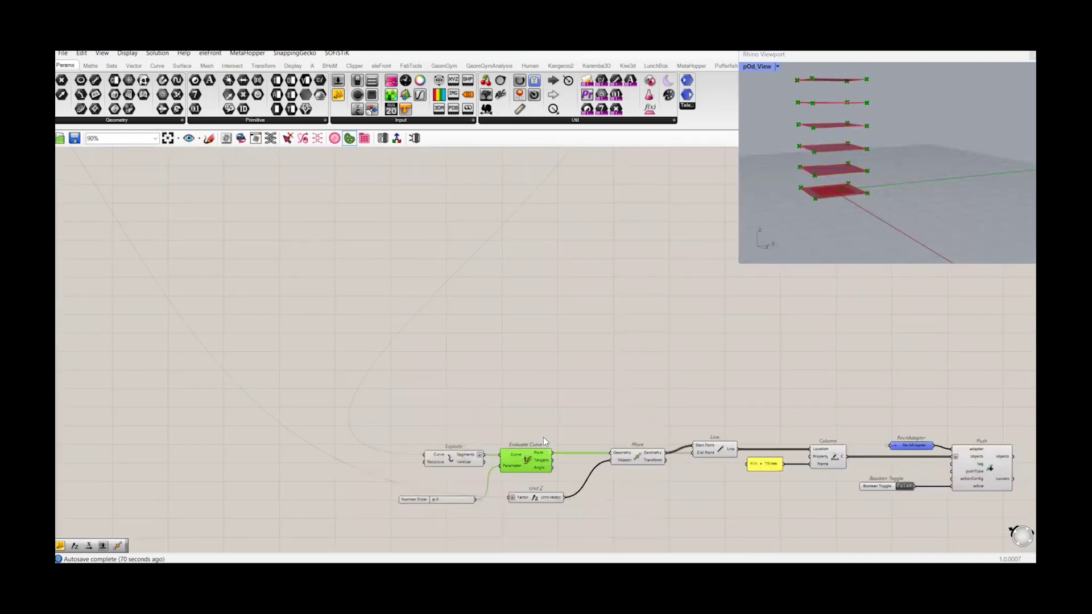
- Turn on the previews of the Move and Line components that generate the column centrelines
mouse_move(434, 503)
left_mouse_down()
mouse_move(465, 503)
mouse_move(423, 510)
left_mouse_up()
right_click_drag(733, 391, 675, 385)
left_click(581, 450)
middle_click(586, 452)
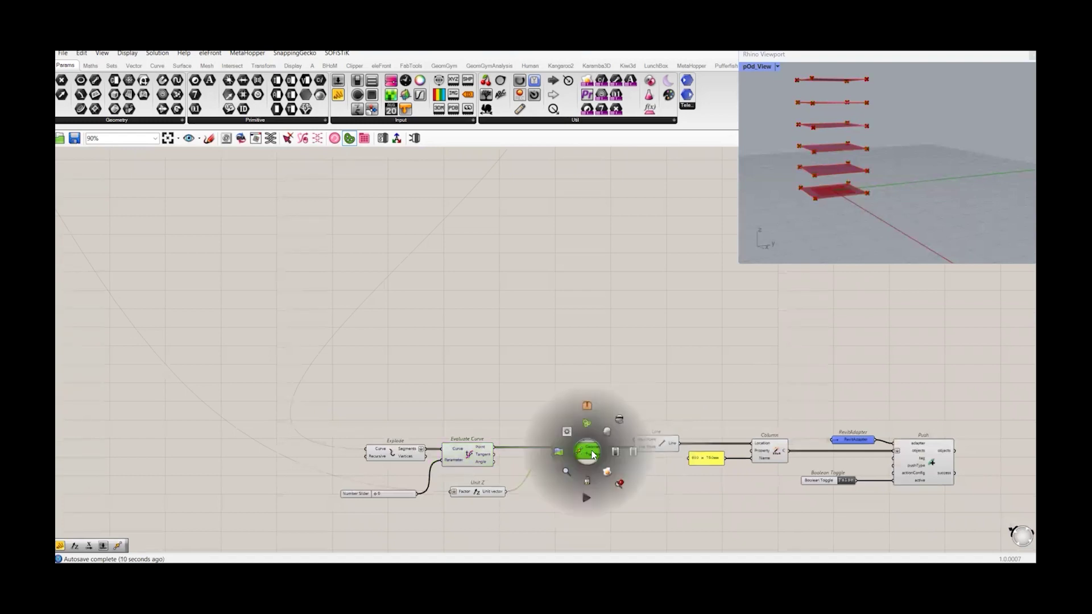
left_click(607, 431)
left_click(657, 446)
middle_click(658, 446)
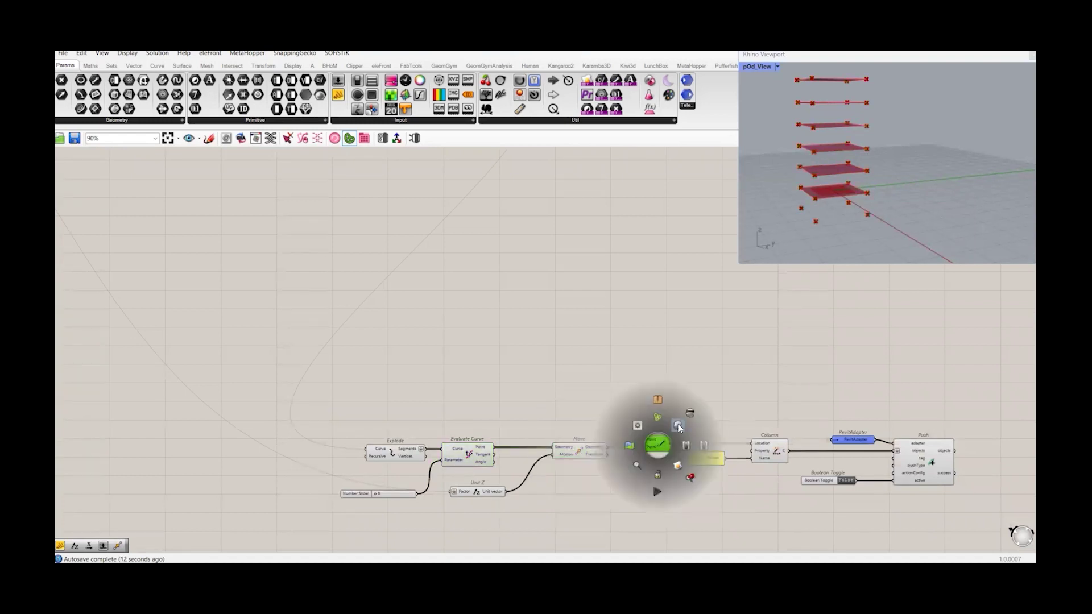
left_click(678, 425)
- Examine the Evaluate Curve, Move and Line geometry in the preview and the inputs of the Column component
left_click(466, 455)
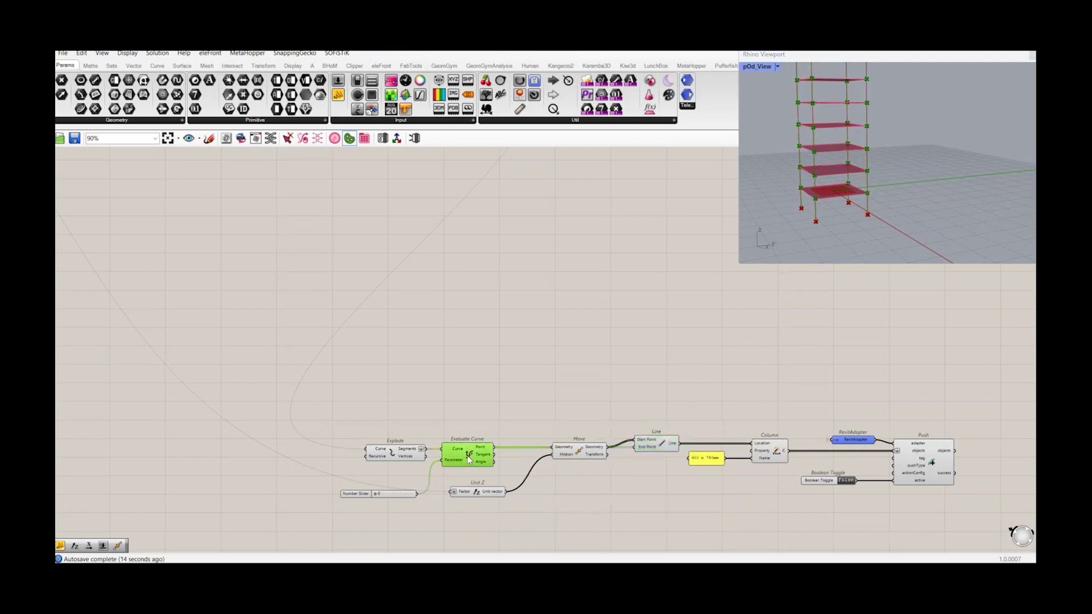
left_click(587, 449)
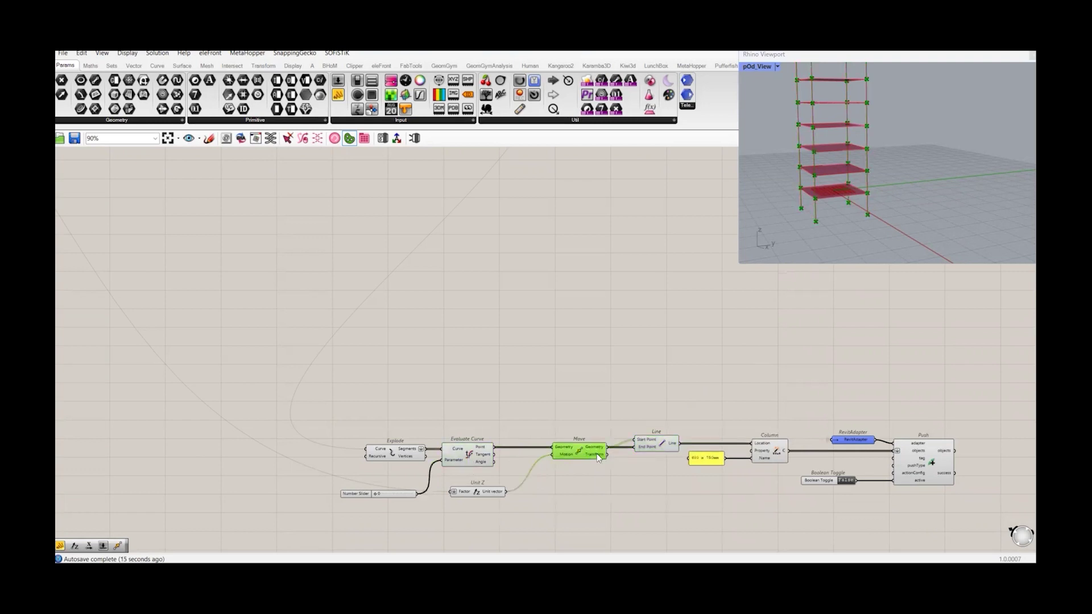
left_click(646, 445)
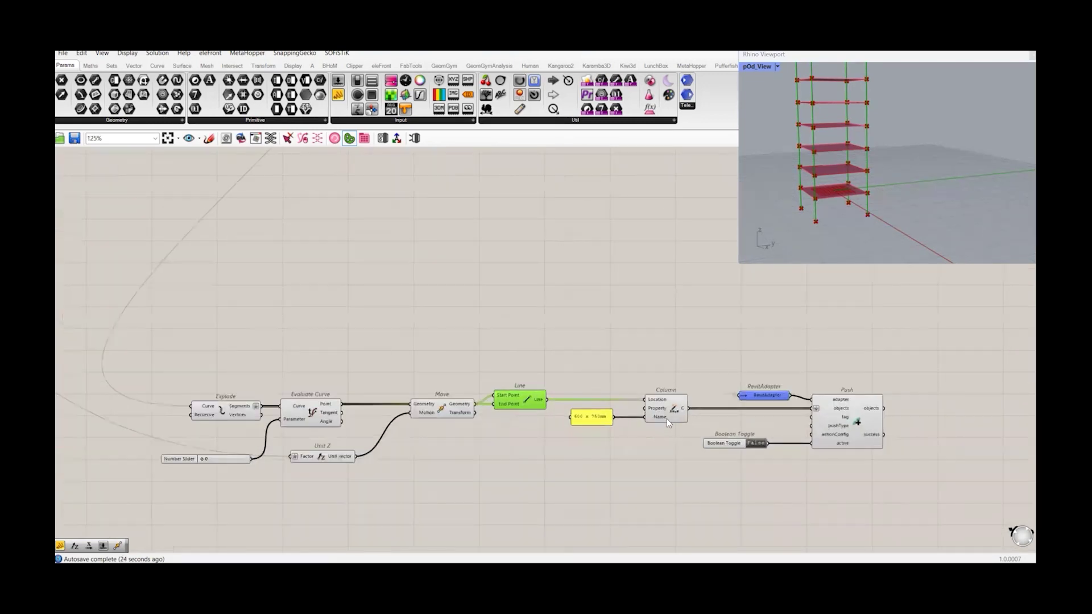
scroll(667, 419, "up", 4)
scroll(648, 422, "down", 3)
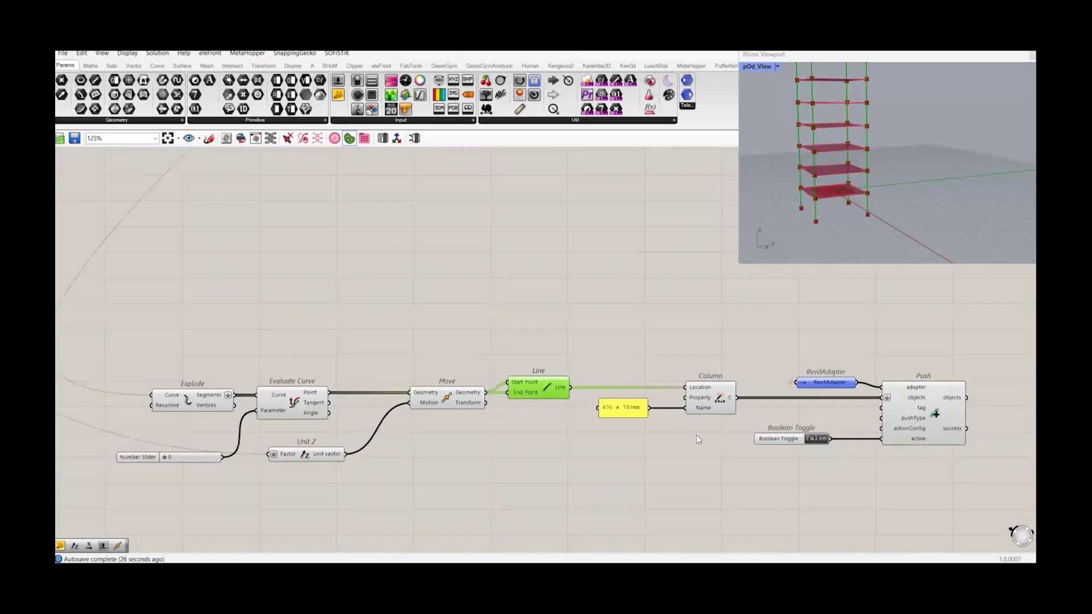
- Place a BHoM CreateObject component and set it to the Physical Elements Column with Location, Property and Name inputs
left_click(330, 66)
left_click(217, 121)
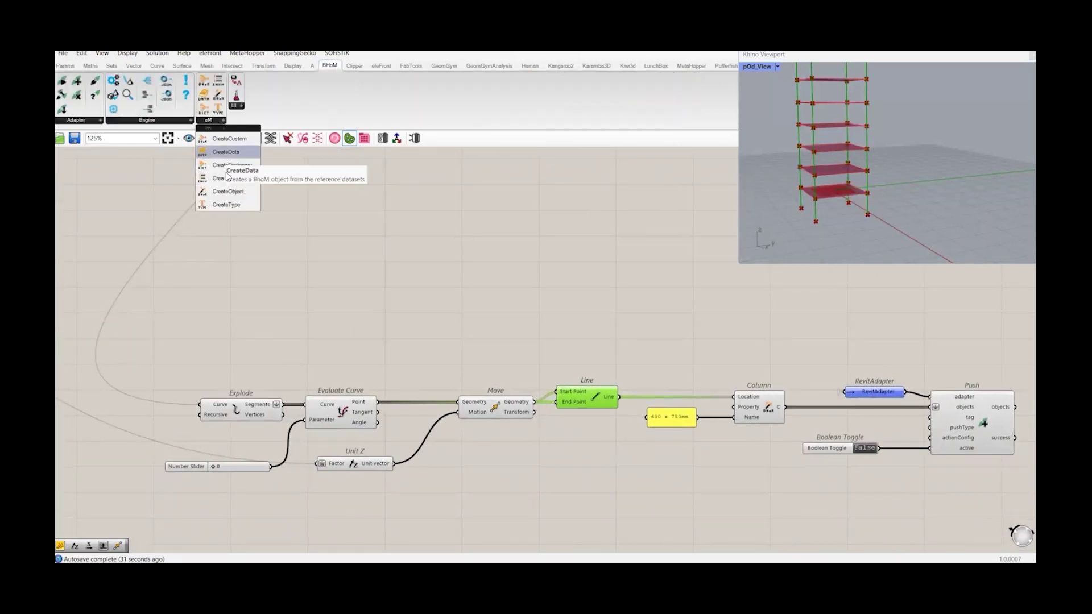
left_click_drag(228, 192, 241, 199)
right_click(239, 197)
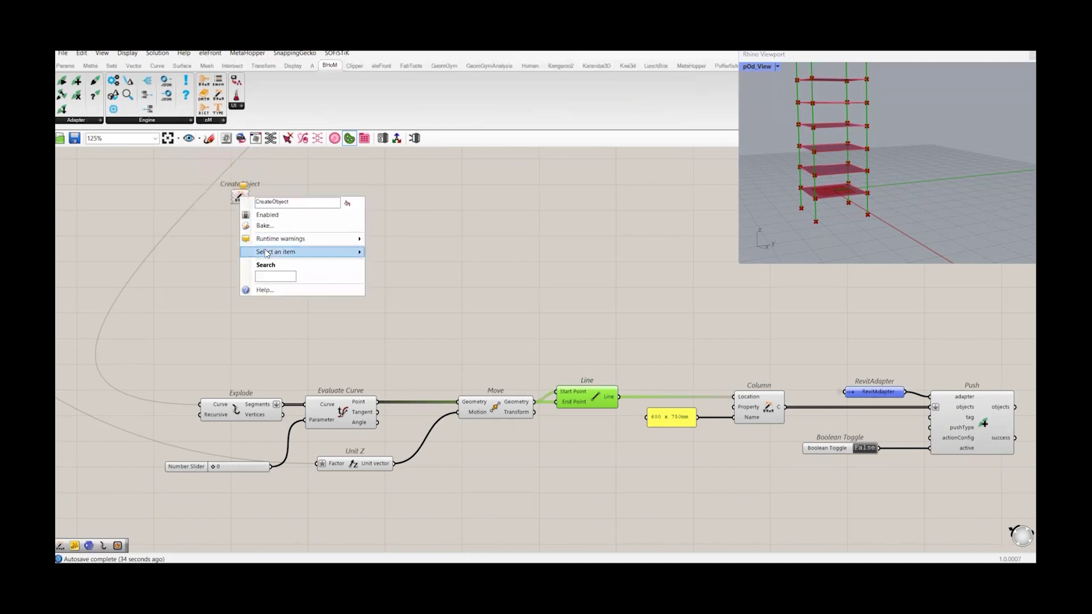
mouse_move(345, 252)
mouse_move(428, 437)
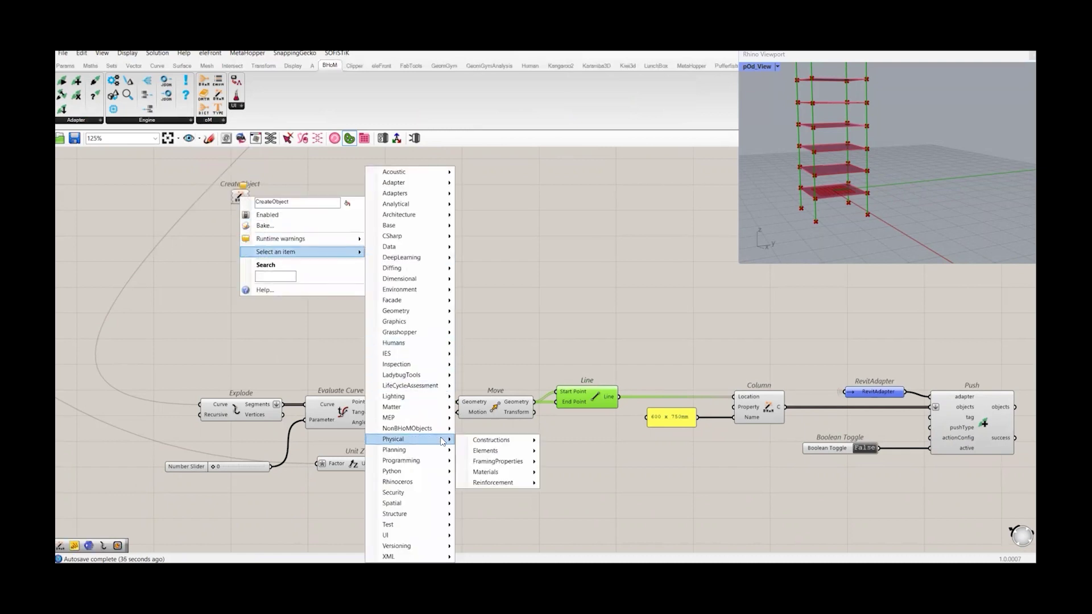
mouse_move(476, 451)
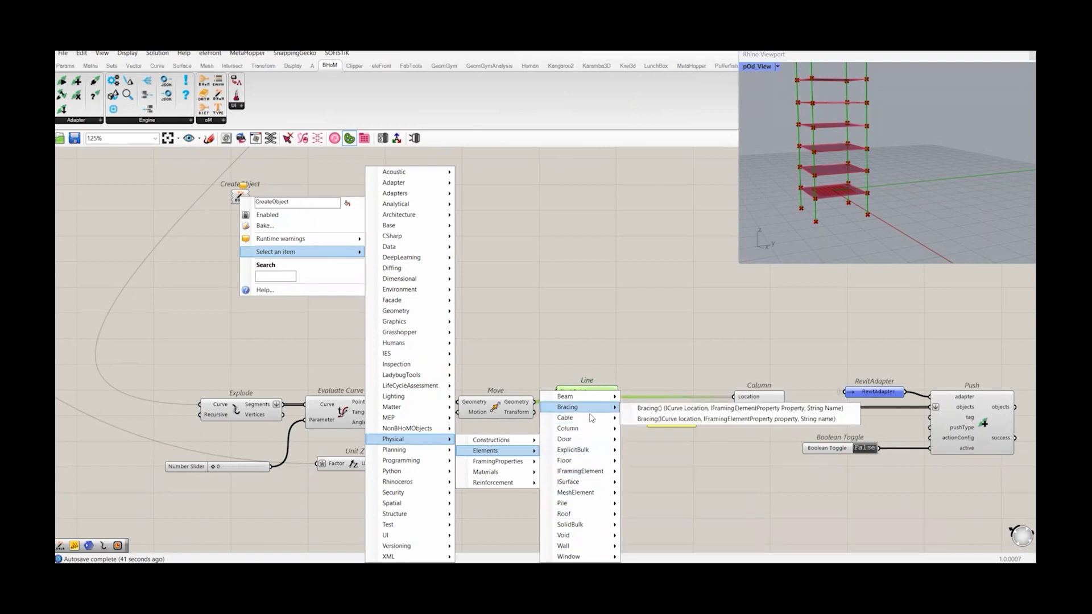
mouse_move(596, 428)
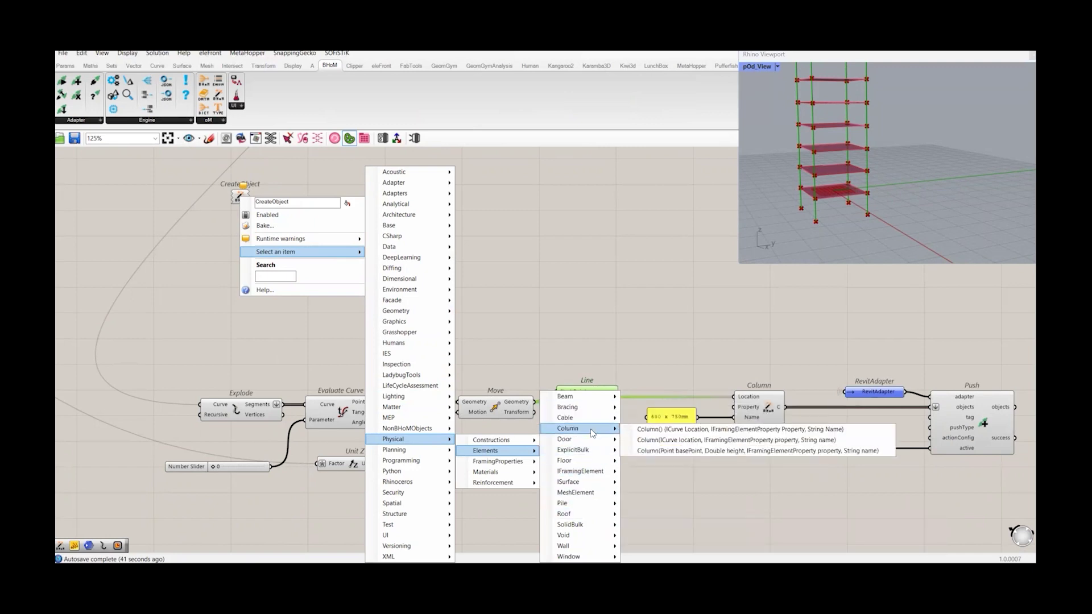
left_click(657, 433)
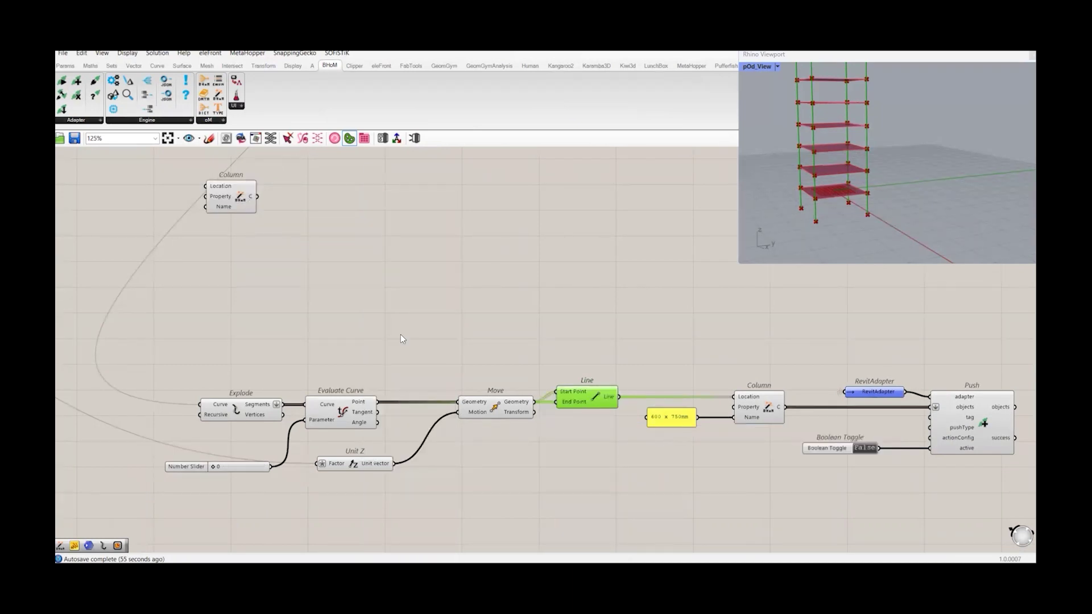
- Move the new Column component next to the existing one and delete it
left_click_drag(232, 207, 739, 347)
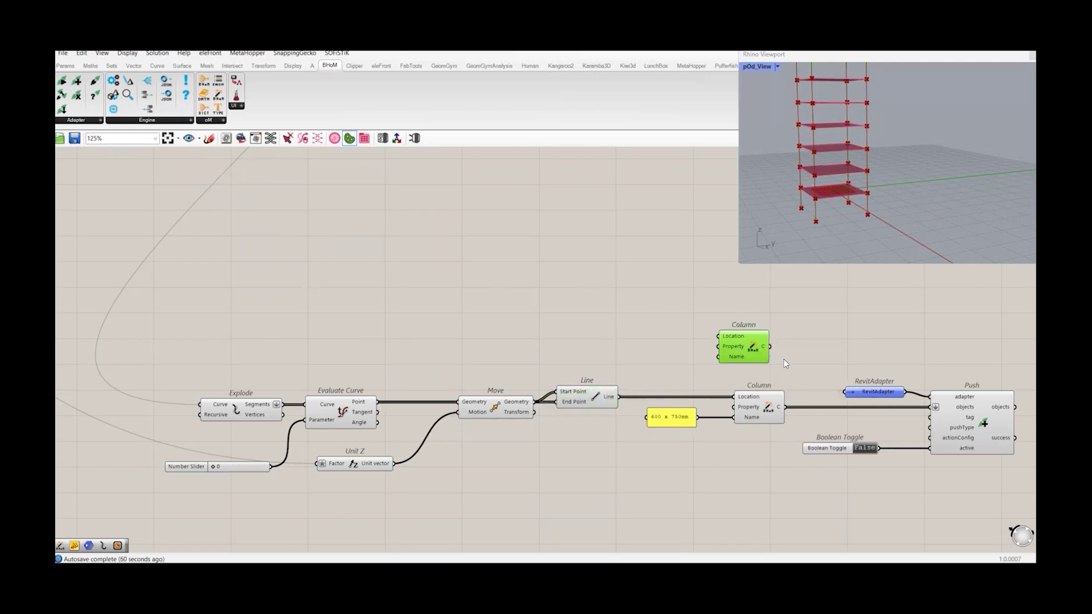
key("Delete")
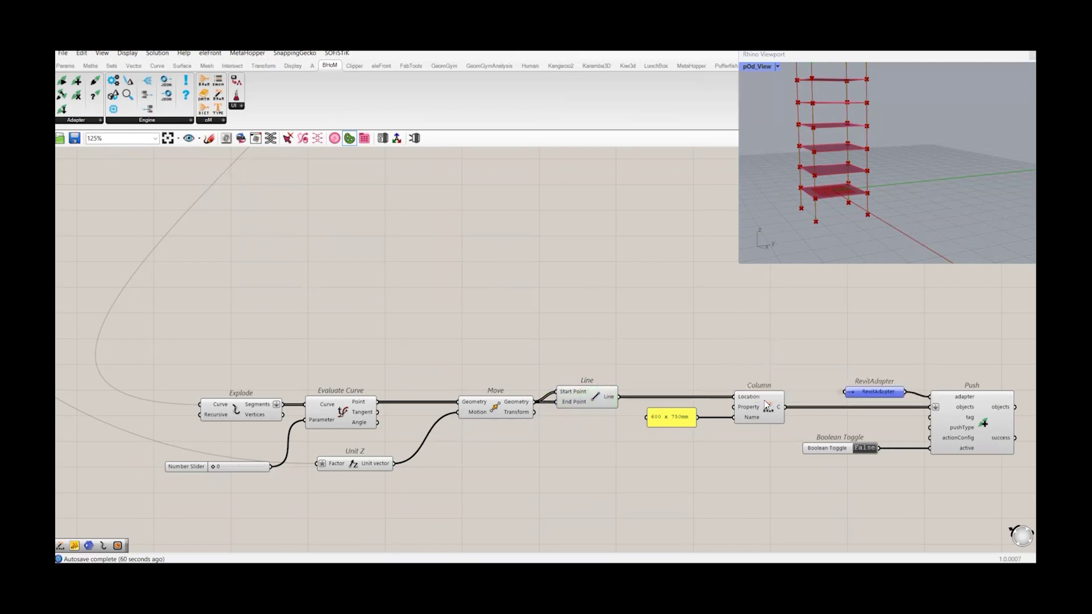
right_click_drag(751, 432, 739, 416)
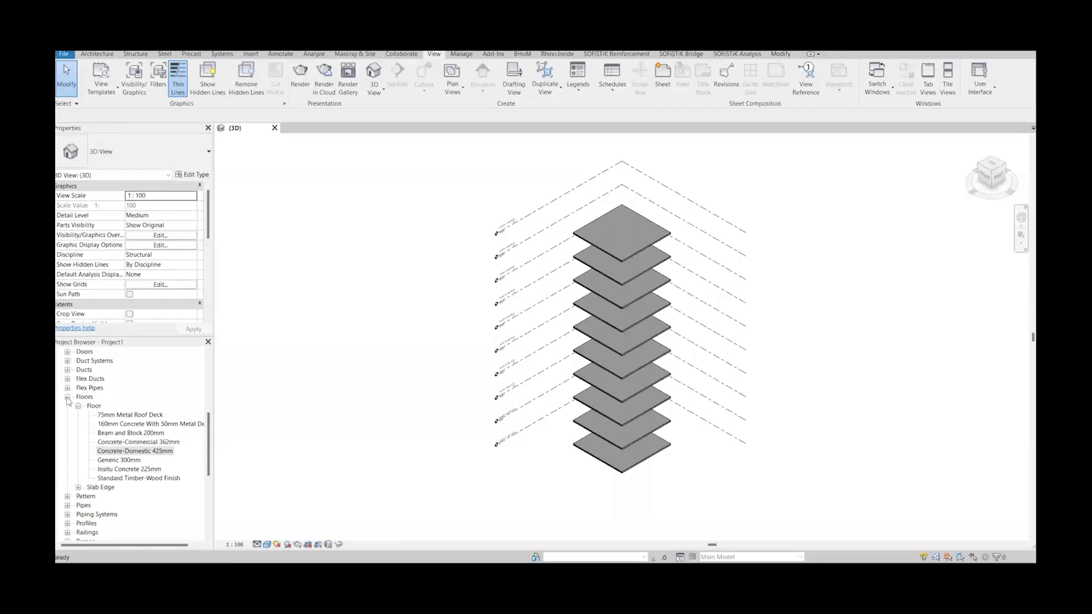
- In Revit, find the 600 x 750mm type of M_Concrete-Rectangular-Column among the structural column families
left_click(67, 398)
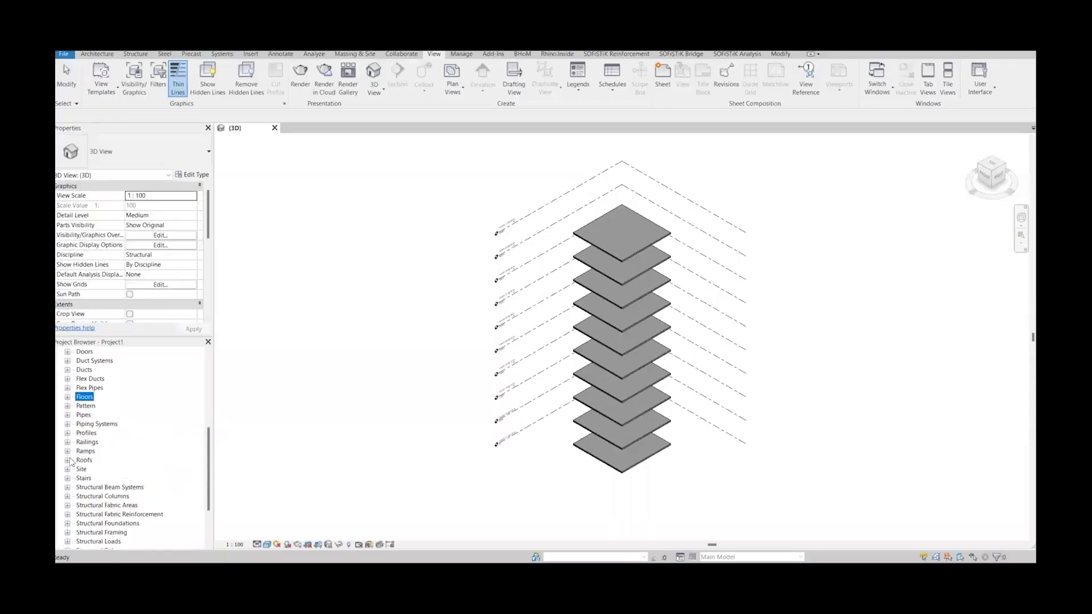
scroll(71, 472, "up", 4)
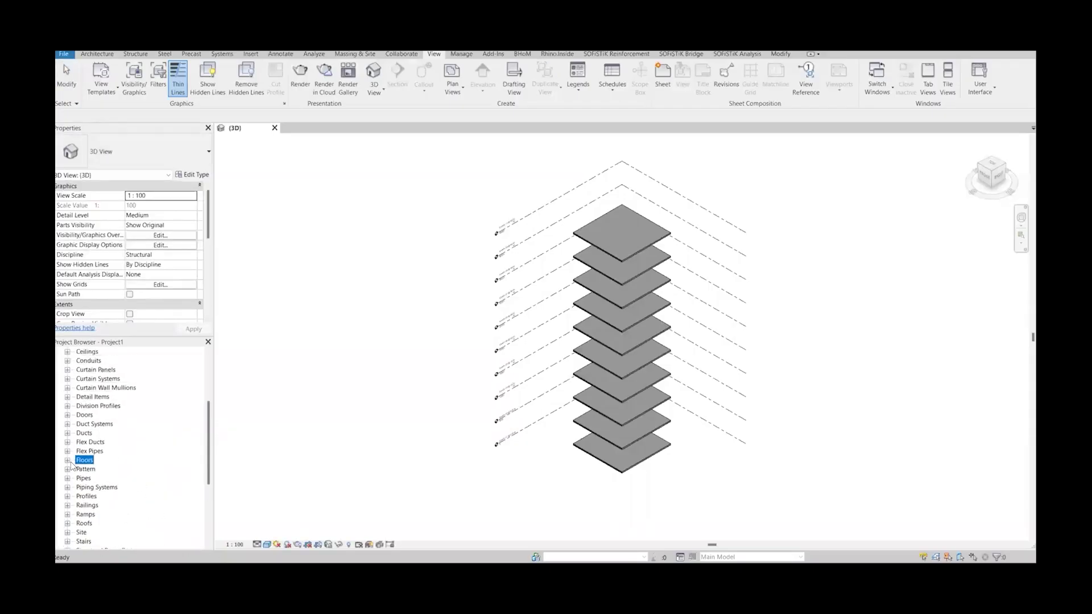
scroll(75, 435, "up", 1)
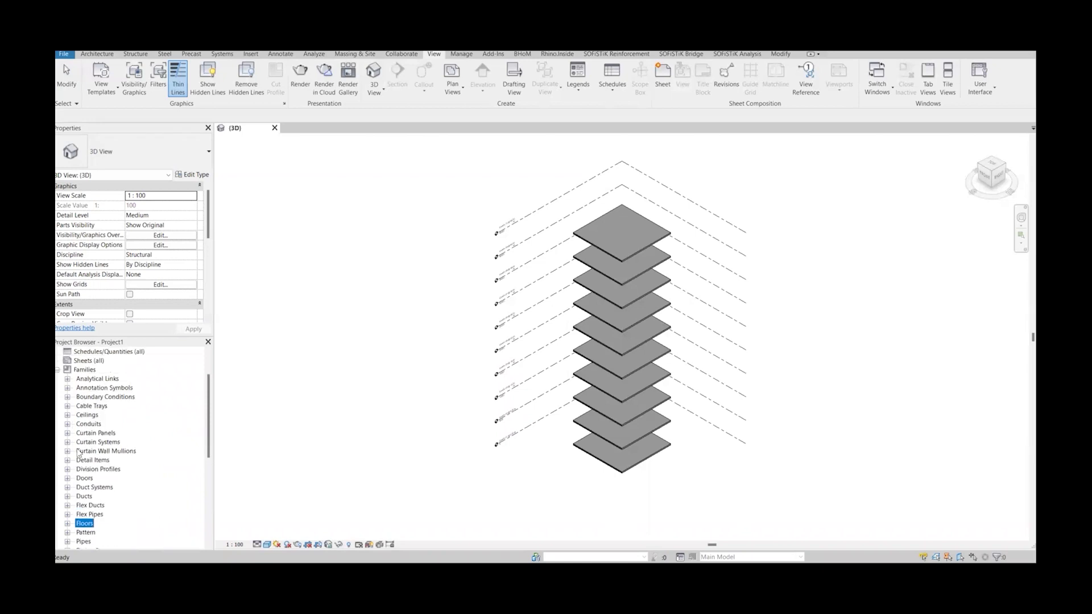
left_click(135, 54)
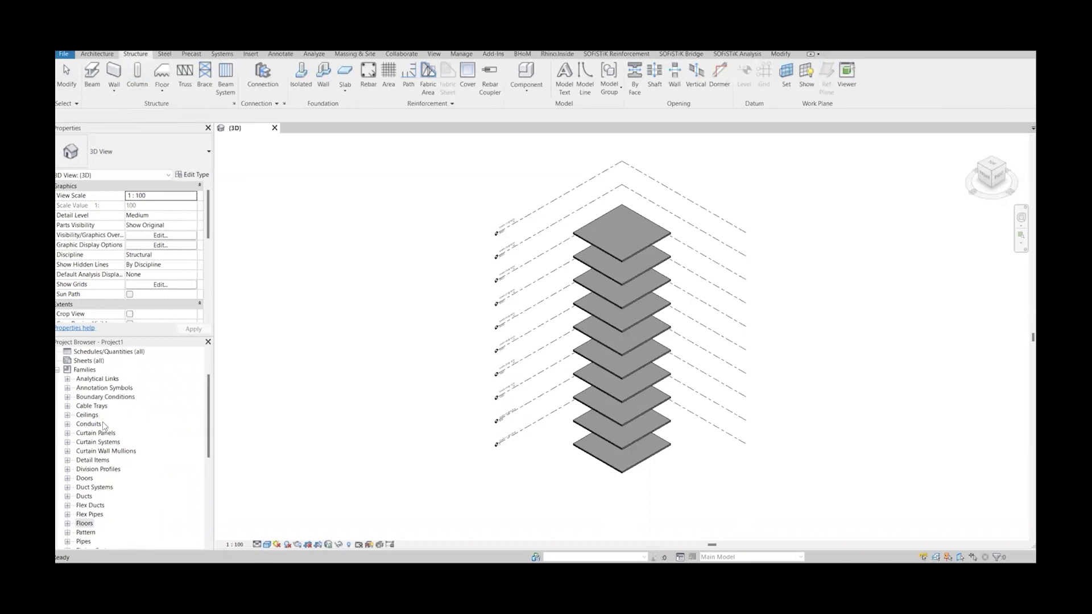
scroll(103, 424, "down", 1)
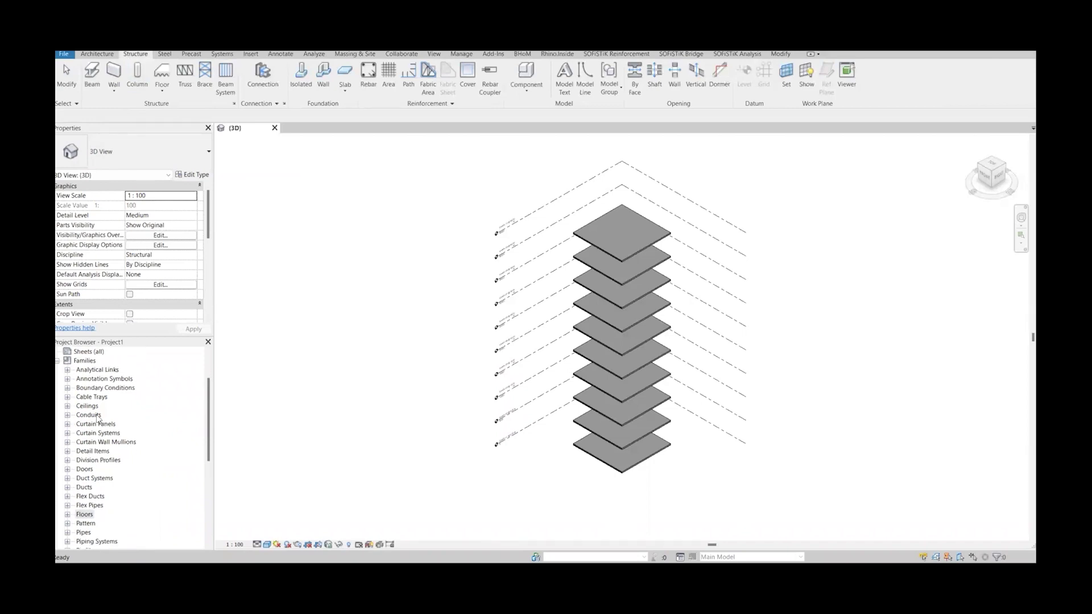
scroll(78, 458, "down", 6)
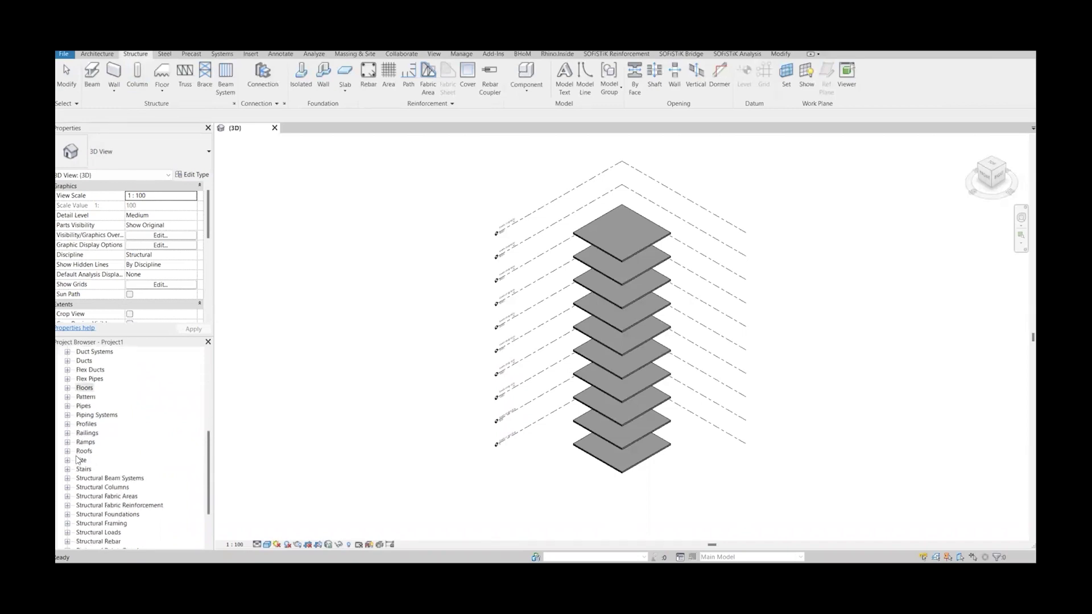
left_click(68, 452)
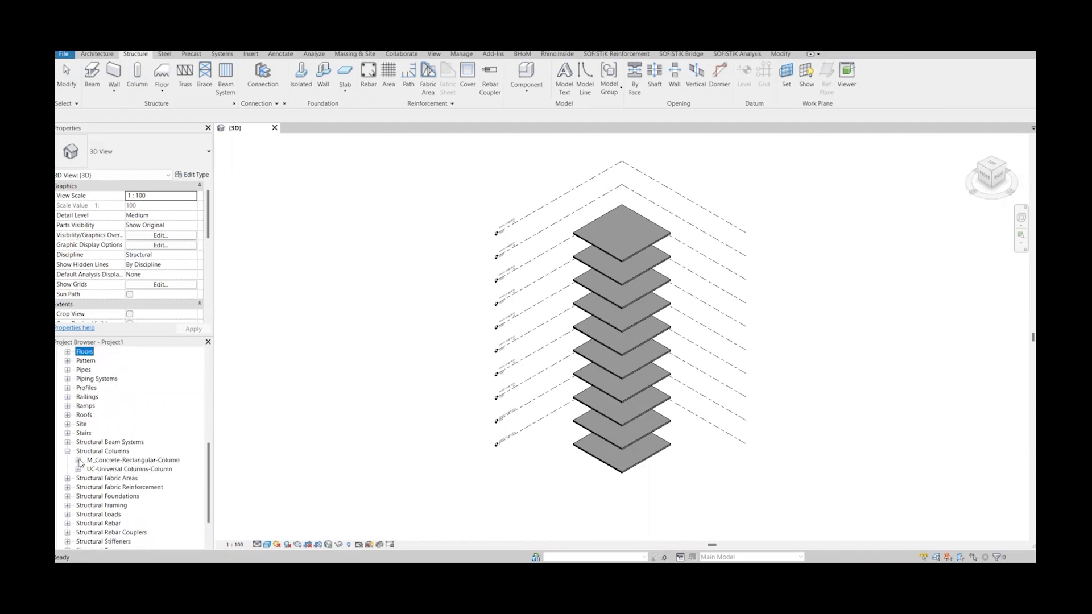
left_click(78, 469)
left_click(78, 461)
scroll(110, 462, "down", 1)
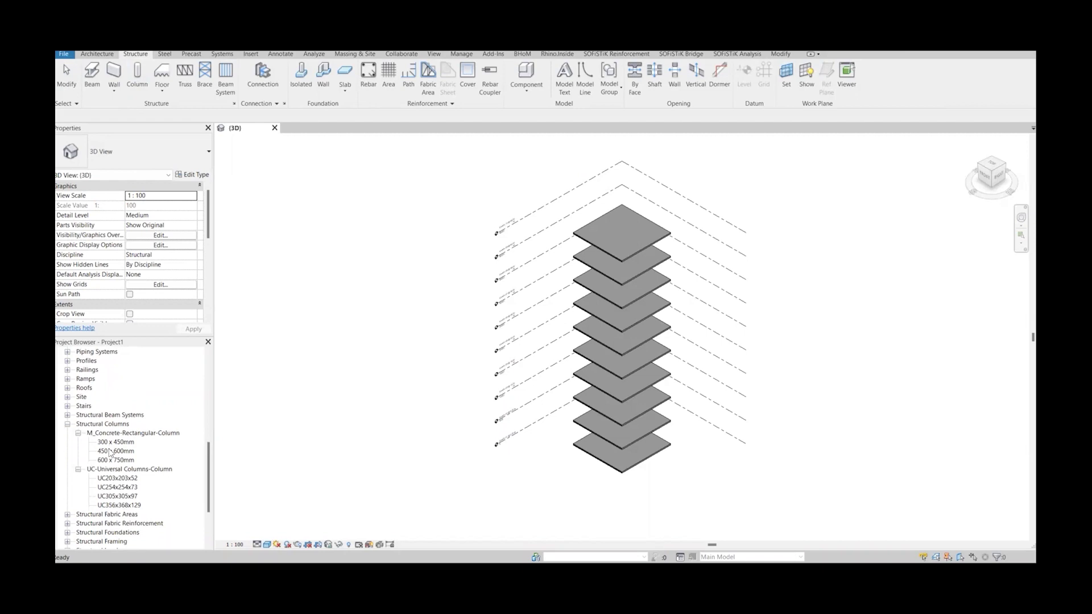
left_click(115, 461)
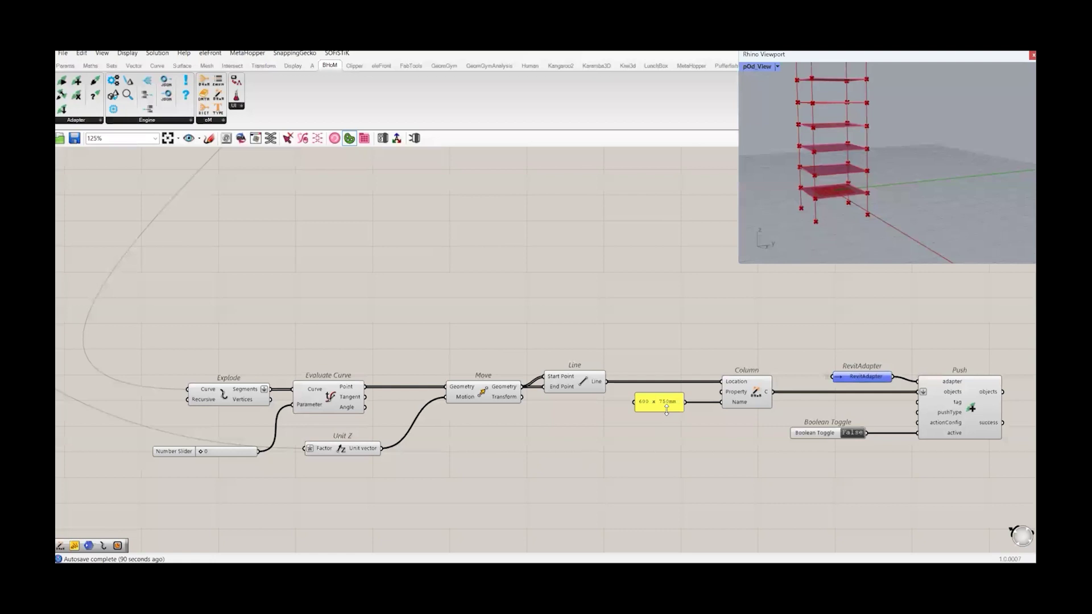
- In Grasshopper, push the 600 x 750mm columns by setting the Boolean Toggle to True, and inspect them in Revit's 3D view
right_click_drag(555, 467, 561, 424)
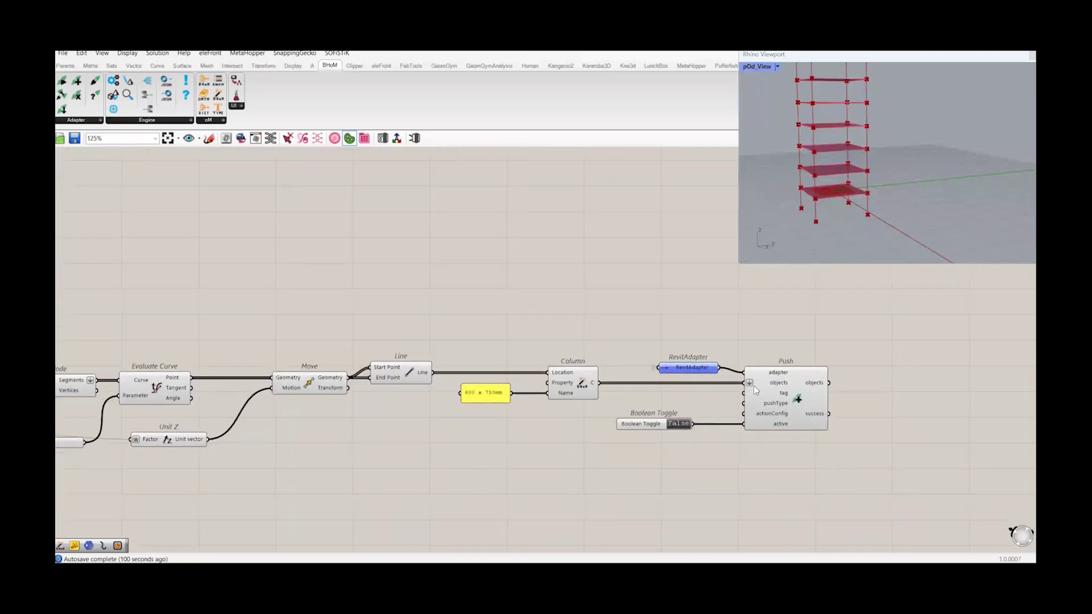
double_click(680, 423)
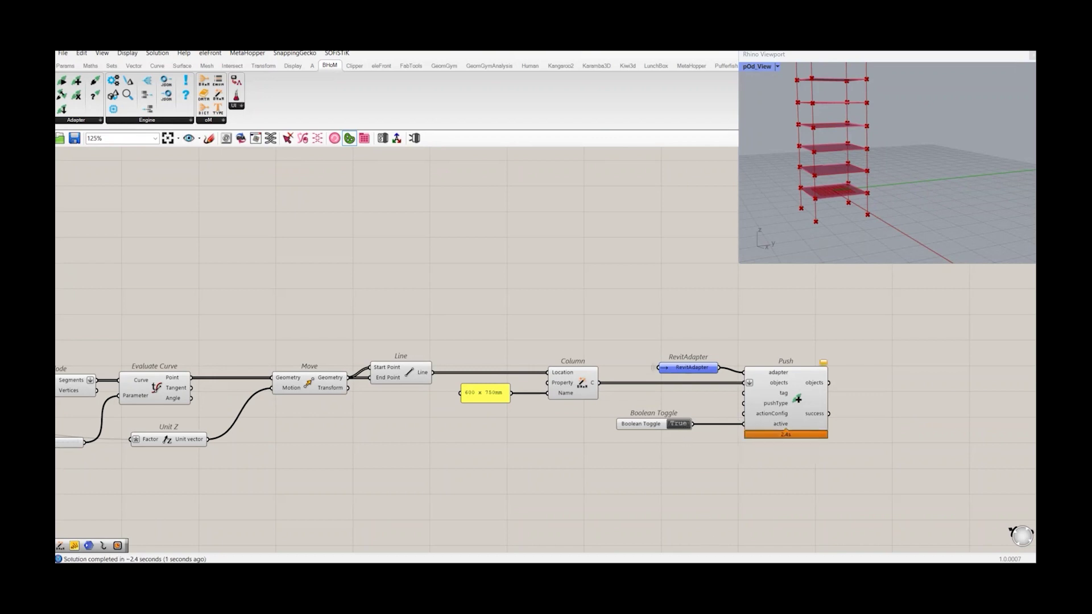
left_click(727, 521)
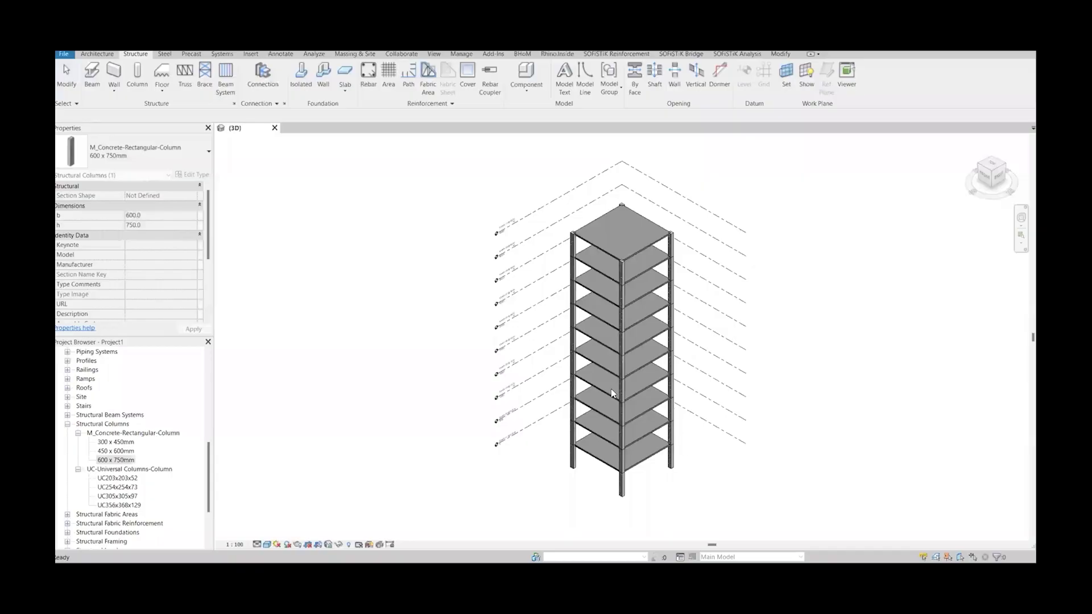
right_click(631, 415)
left_click(586, 493)
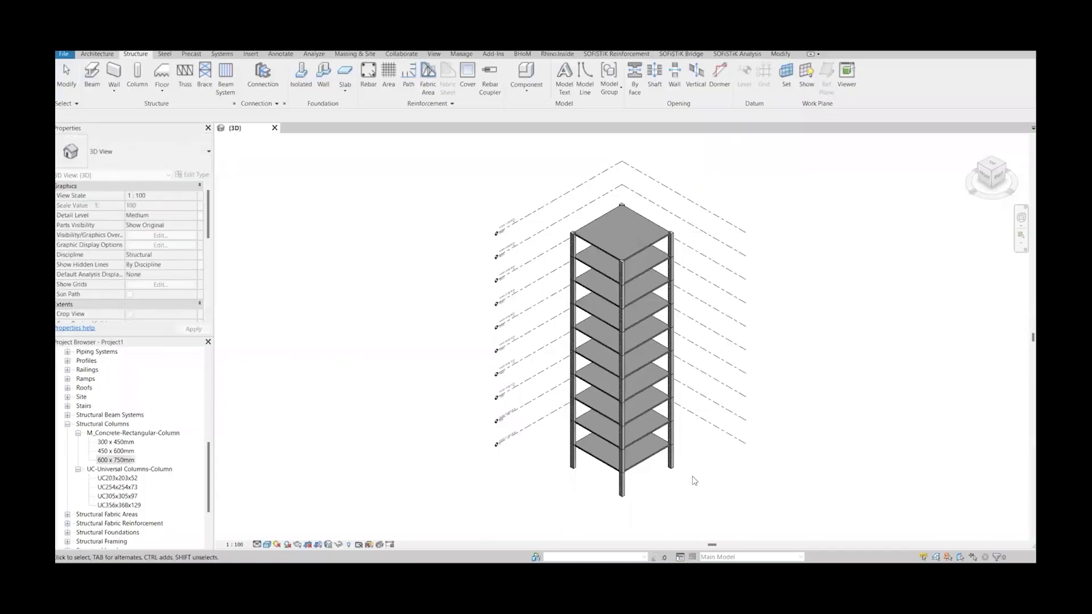
middle_click_drag(695, 478, 682, 405, "shift")
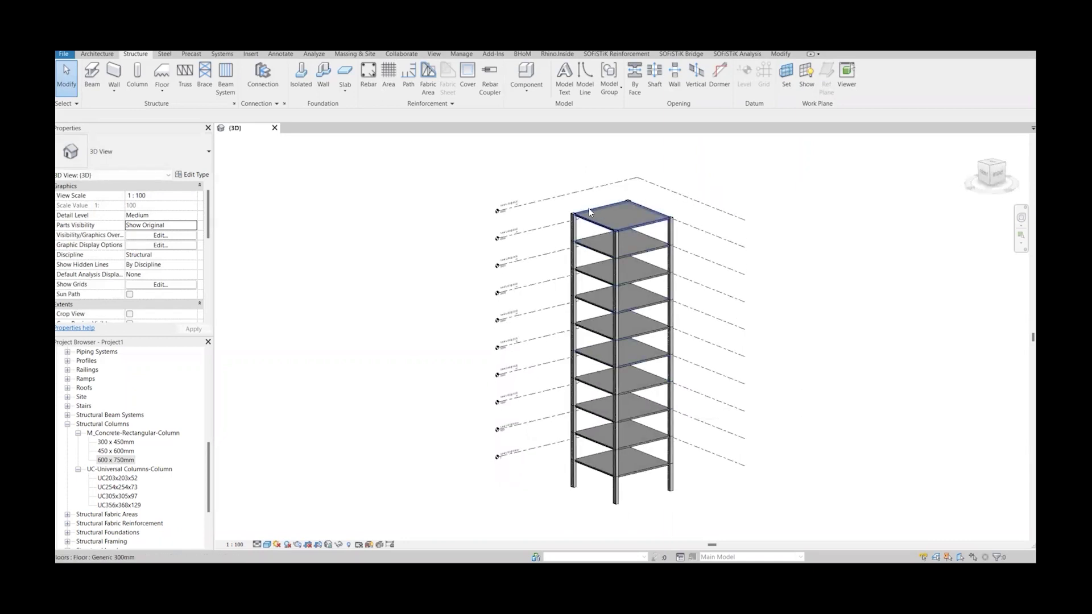
- Select all the pushed floors and columns in the Revit model and delete them
left_click_drag(540, 154, 711, 515)
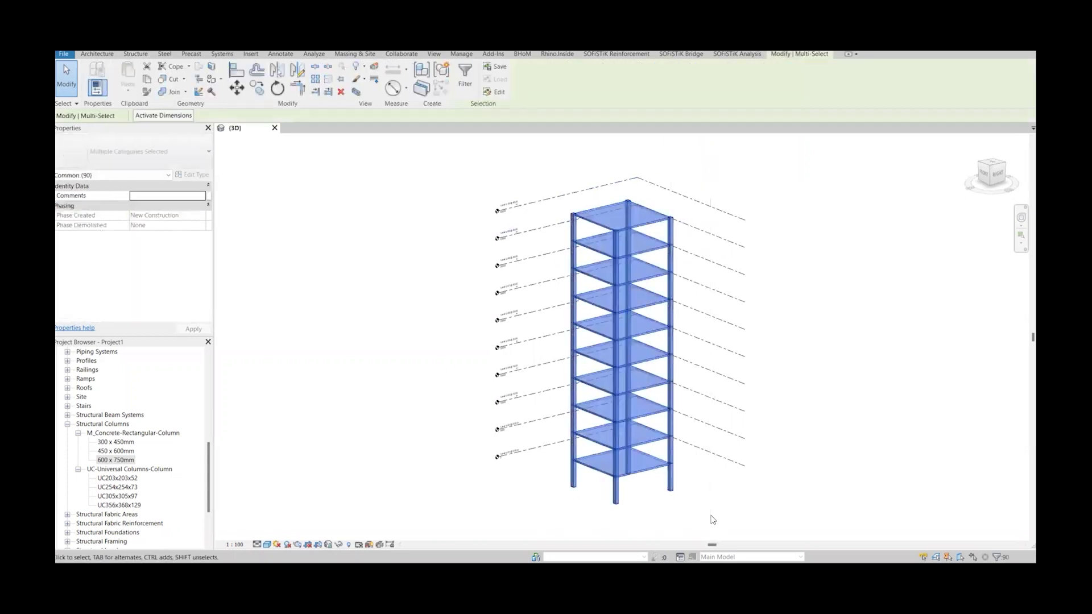
key("Delete")
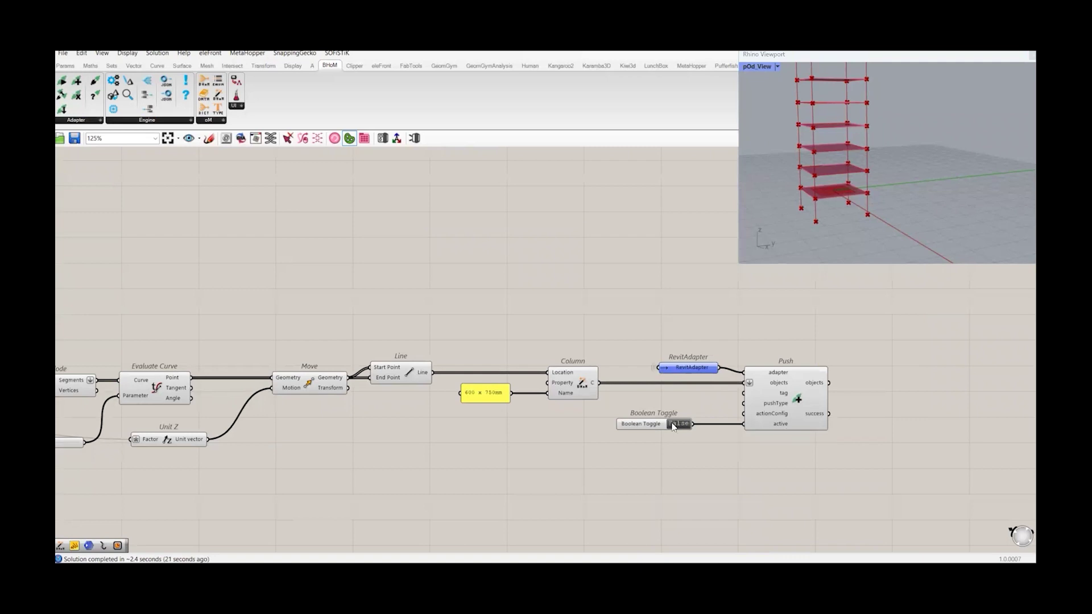
- Push the floors to Revit by switching their Push component's Boolean Toggle to True and back to False
scroll(508, 462, "down", 2)
scroll(444, 252, "down", 1)
right_click_drag(444, 252, 575, 326)
scroll(622, 336, "up", 13)
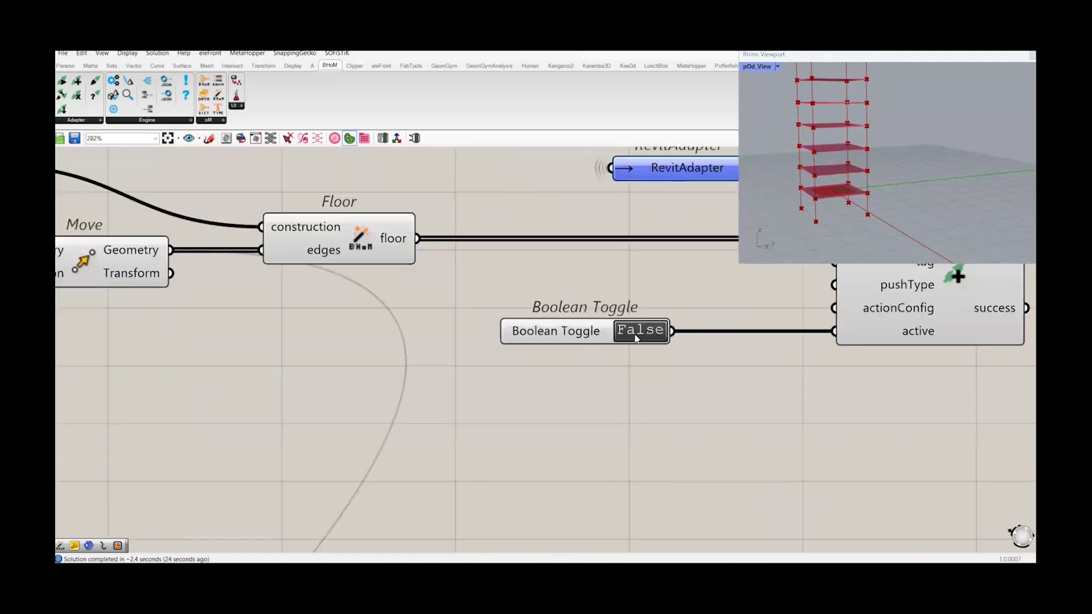
double_click(636, 331)
scroll(652, 373, "down", 8)
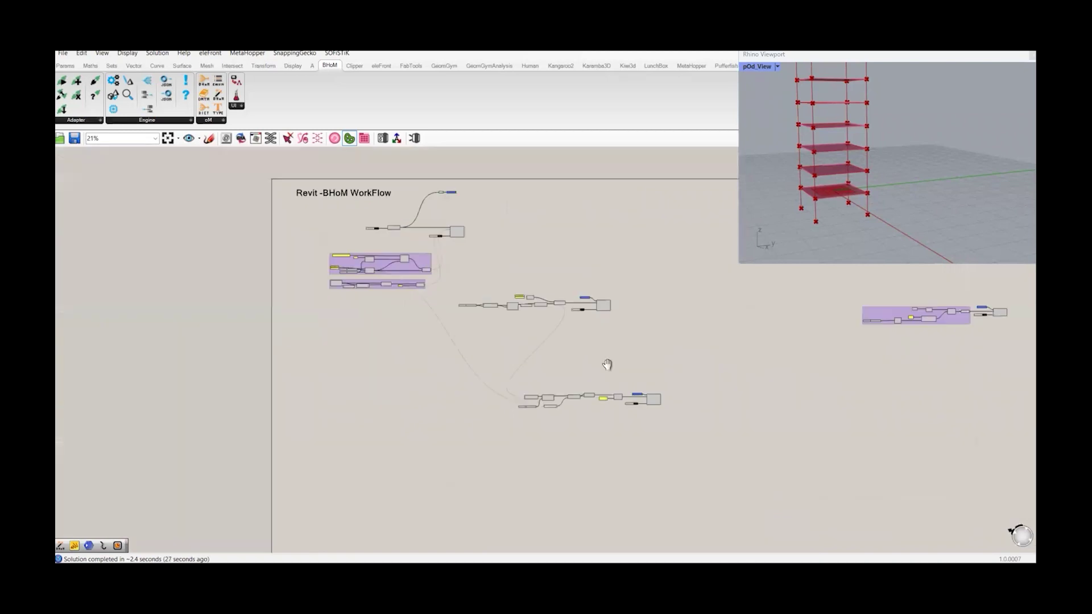
- Set the Number Slider feeding the Evaluate Curve parameter of the column setup to 5
scroll(595, 319, "up", 4)
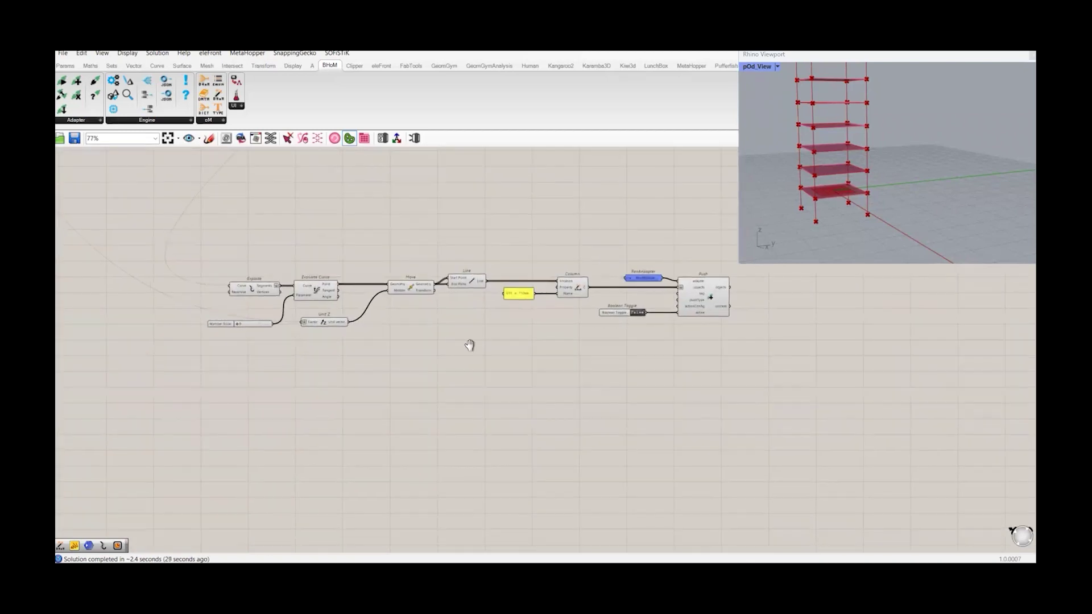
scroll(370, 380, "up", 4)
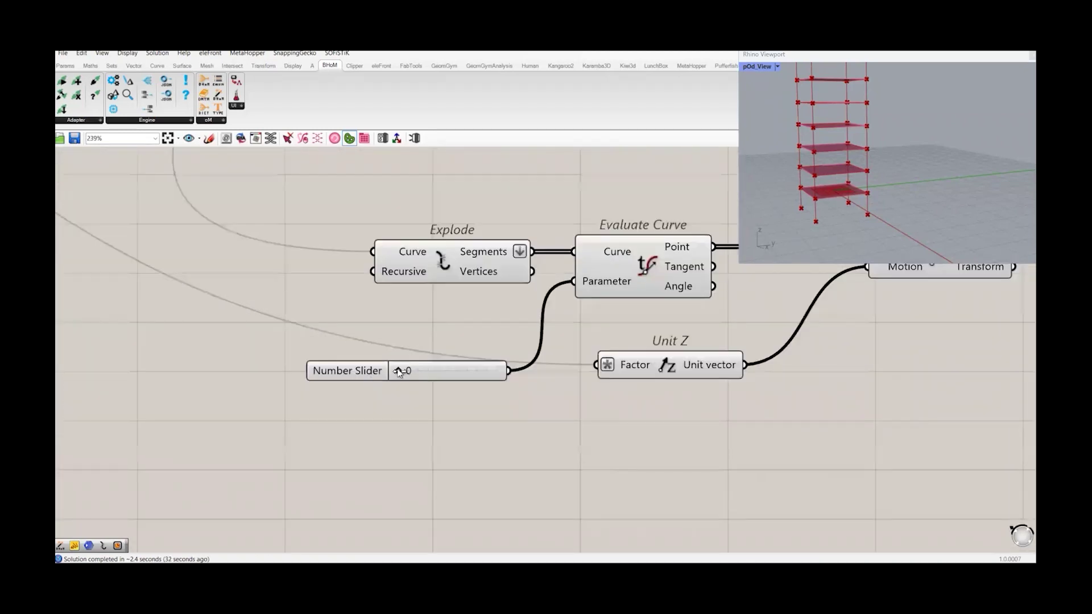
left_click_drag(411, 371, 445, 371)
- Push the repositioned 600 x 750mm columns by toggling their Push active and back off, and inspect the tower in Revit's 3D view
scroll(468, 389, "down", 6)
right_click_drag(760, 382, 541, 382)
scroll(541, 382, "up", 5)
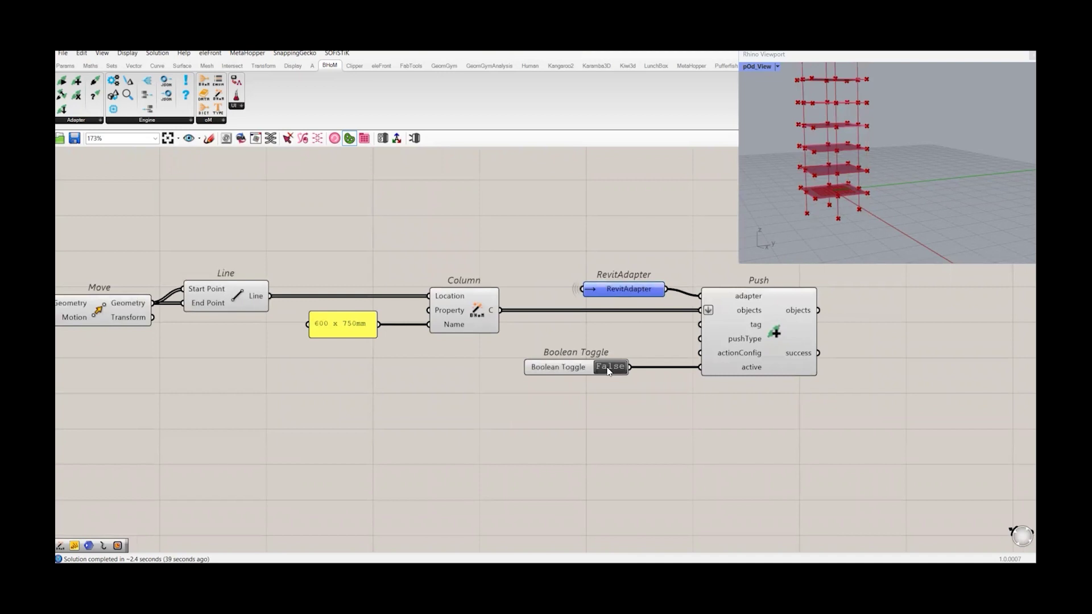
double_click(607, 369)
key("alt+Tab")
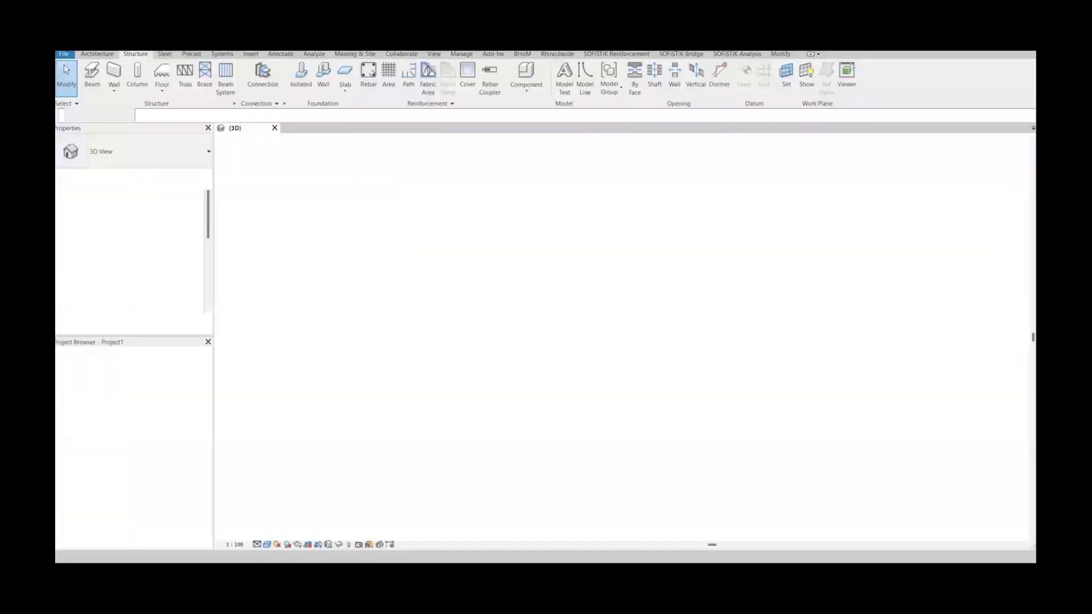
middle_click_drag(697, 473, 614, 472, "shift")
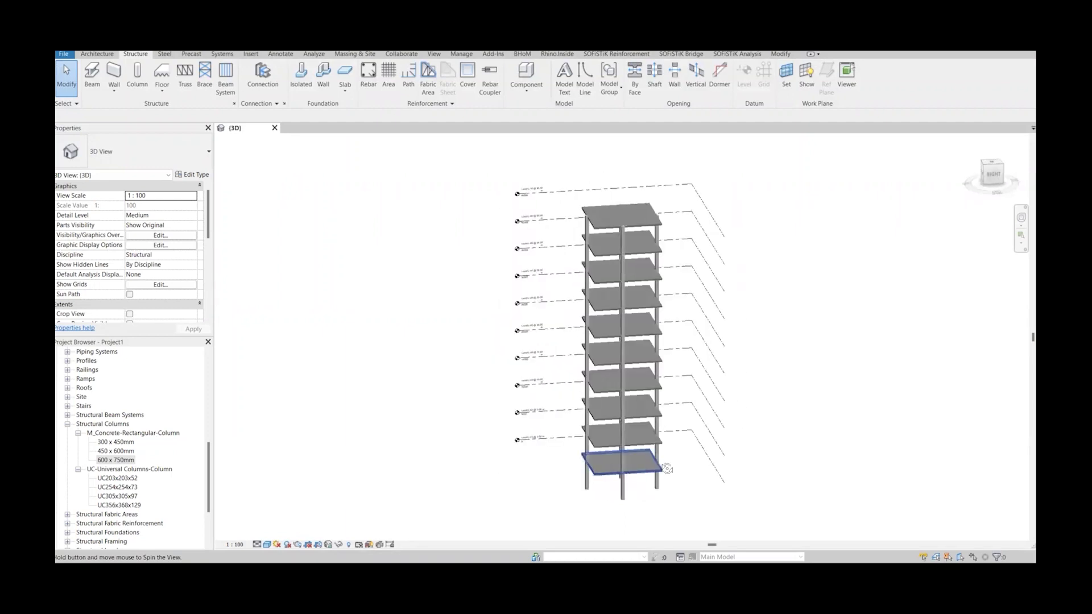
middle_click_drag(667, 469, 740, 424, "shift")
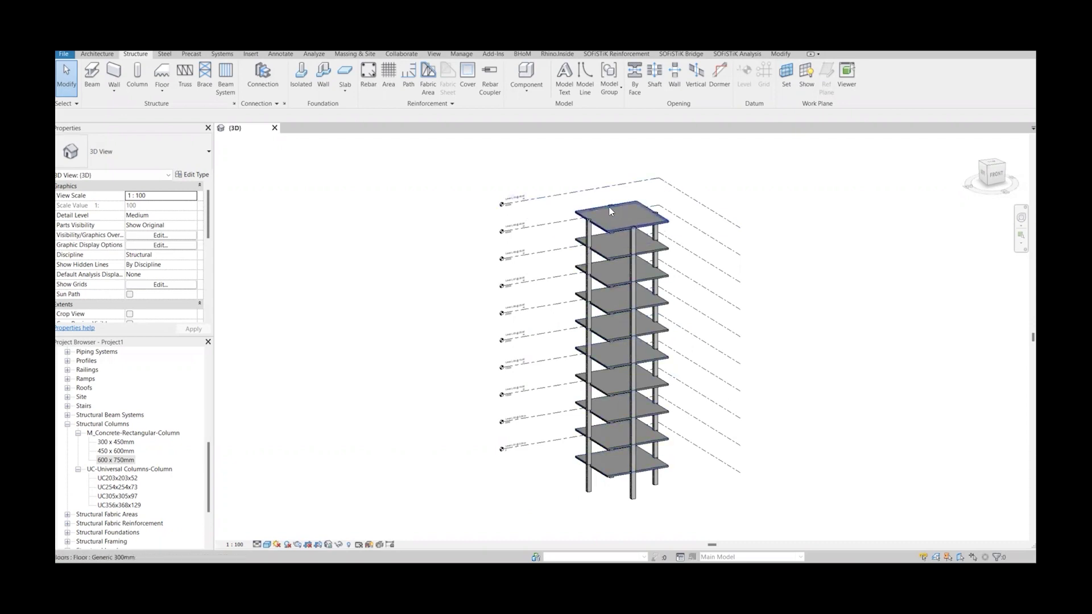
- Delete the front corner column in Revit and undo the deletion
left_click(632, 500)
key("Delete")
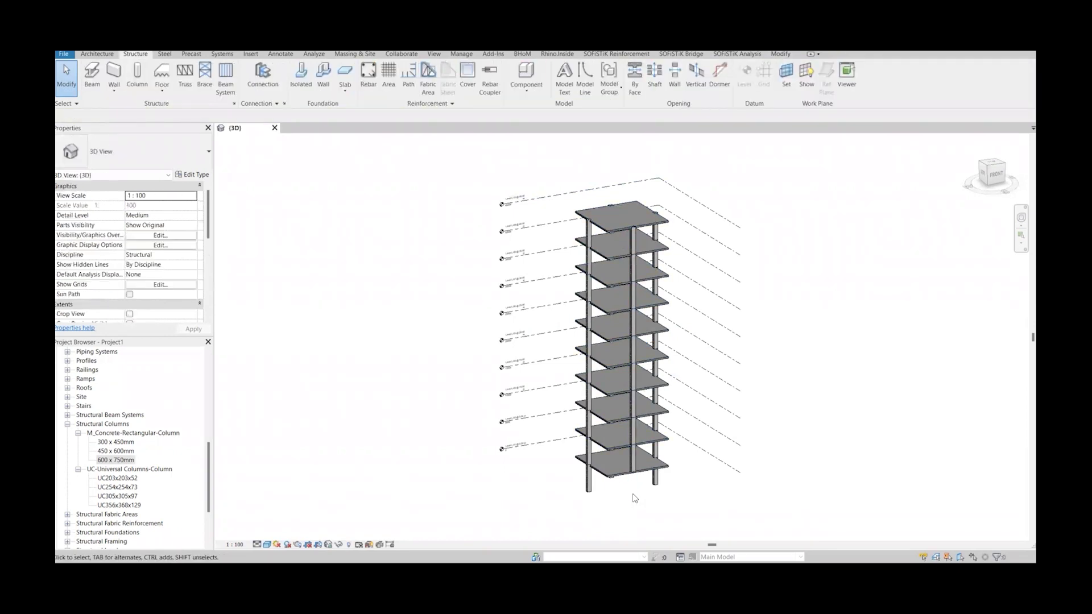
key("ctrl+z")
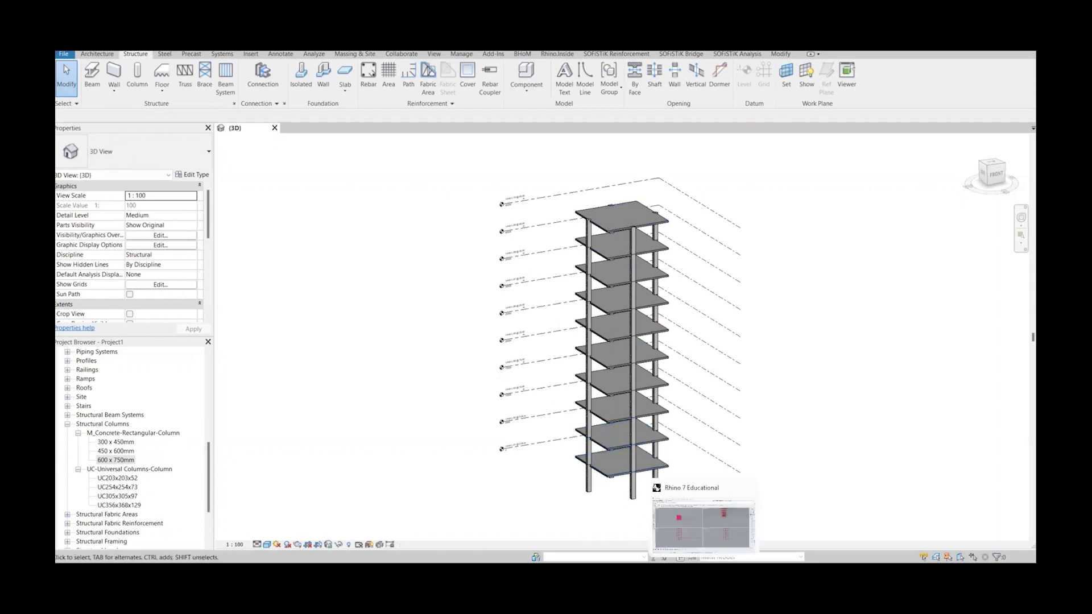
- In Grasshopper, place a BHoM Remove component near the existing Column filter and examine the Remove setup already on the canvas
left_click(704, 528)
right_click_drag(780, 429, 616, 420)
left_click(100, 120)
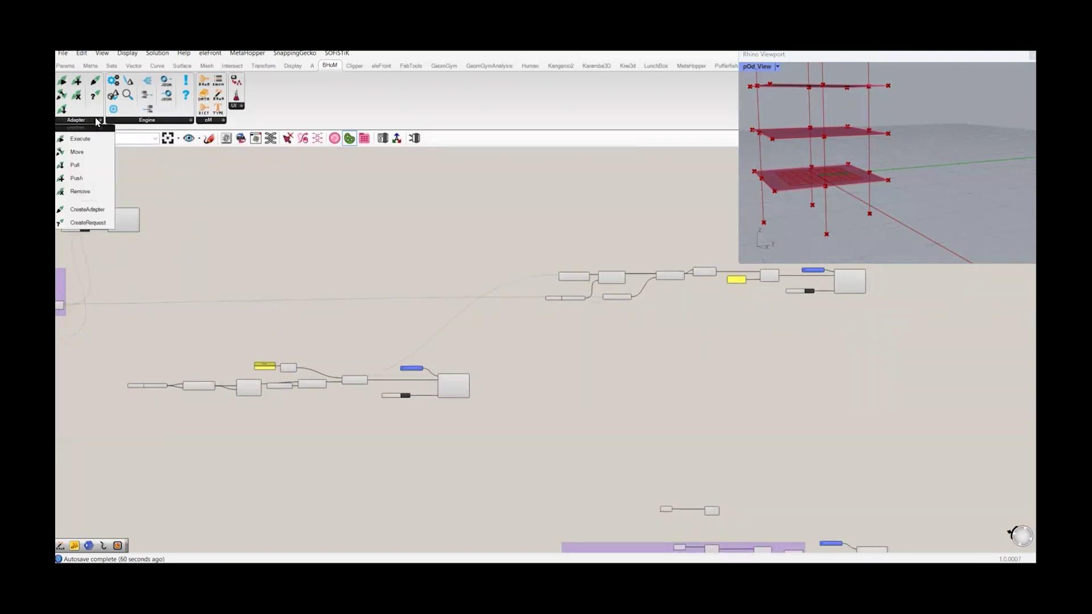
left_click(91, 193)
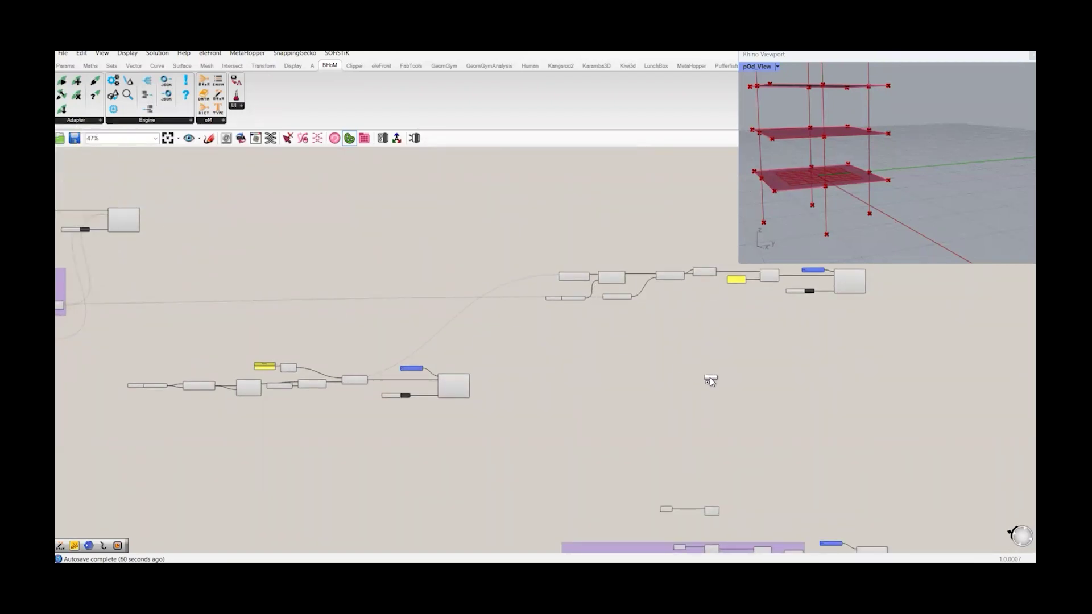
left_click(795, 452)
right_click_drag(796, 452, 558, 324)
scroll(555, 324, "up", 5)
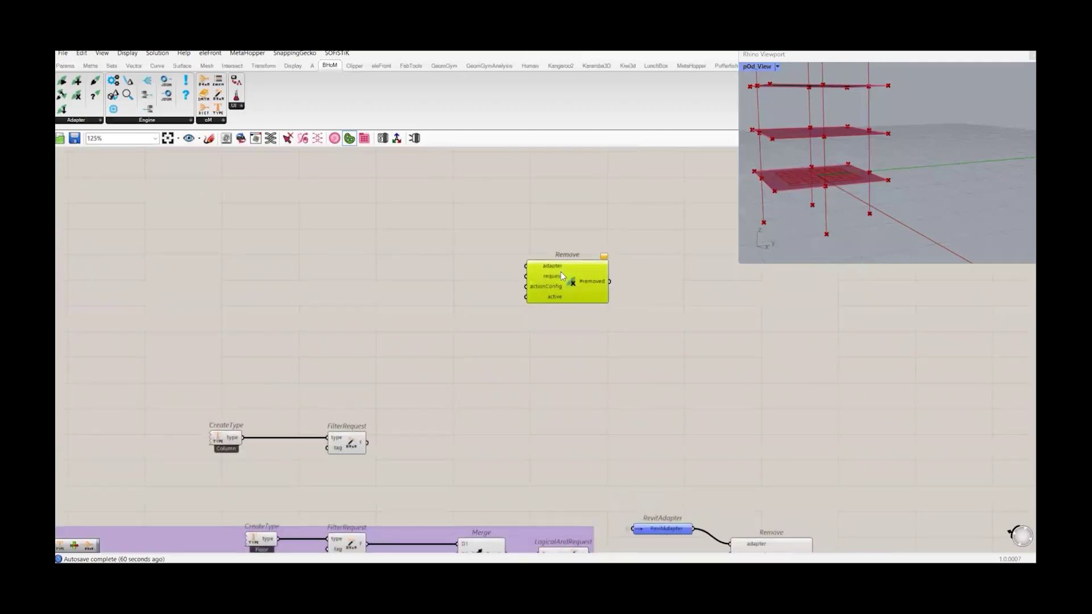
right_click_drag(536, 274, 763, 346)
right_click_drag(664, 400, 545, 393)
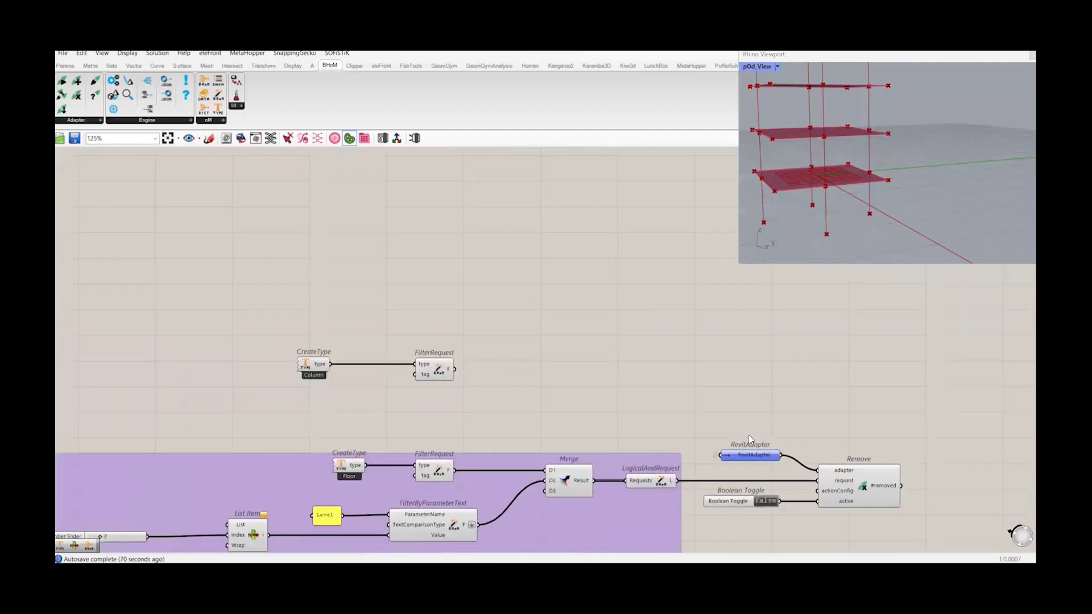
scroll(800, 407, "up", 4)
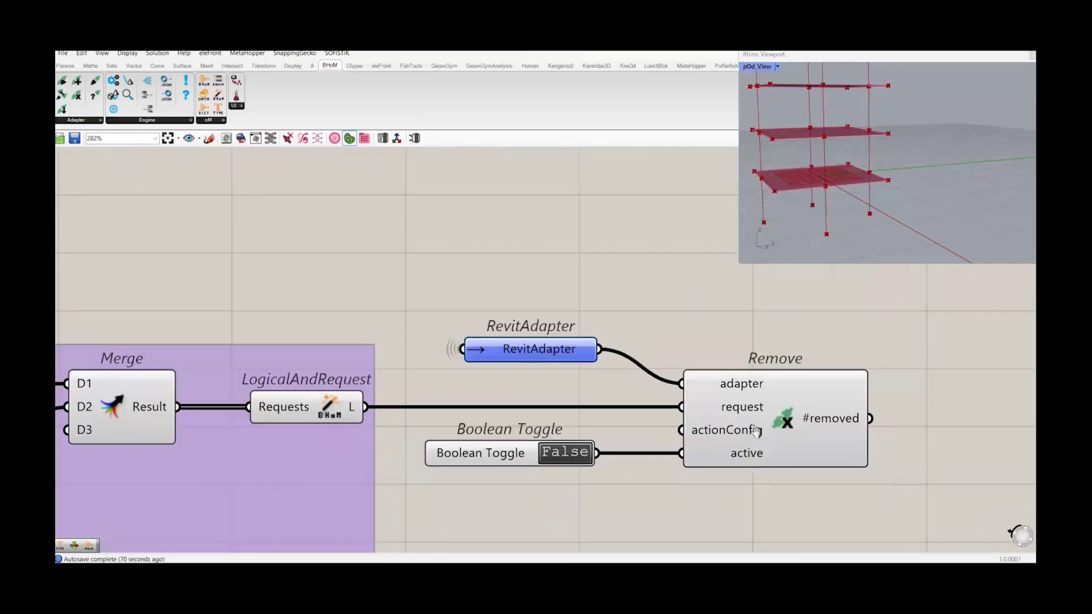
- Create a BHoM FilterRequest object with type and tag inputs beside the Column filter, and delete it
right_click_drag(347, 266, 609, 457)
right_click_drag(305, 336, 578, 371)
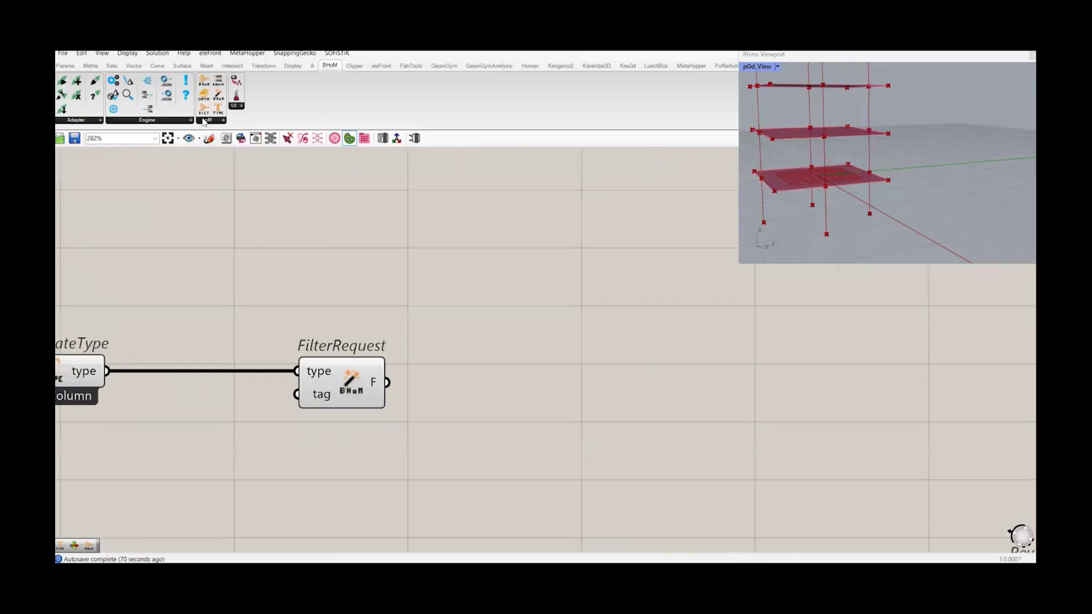
left_click(206, 120)
left_click(227, 191)
left_click(227, 192)
right_click(227, 192)
mouse_move(283, 244)
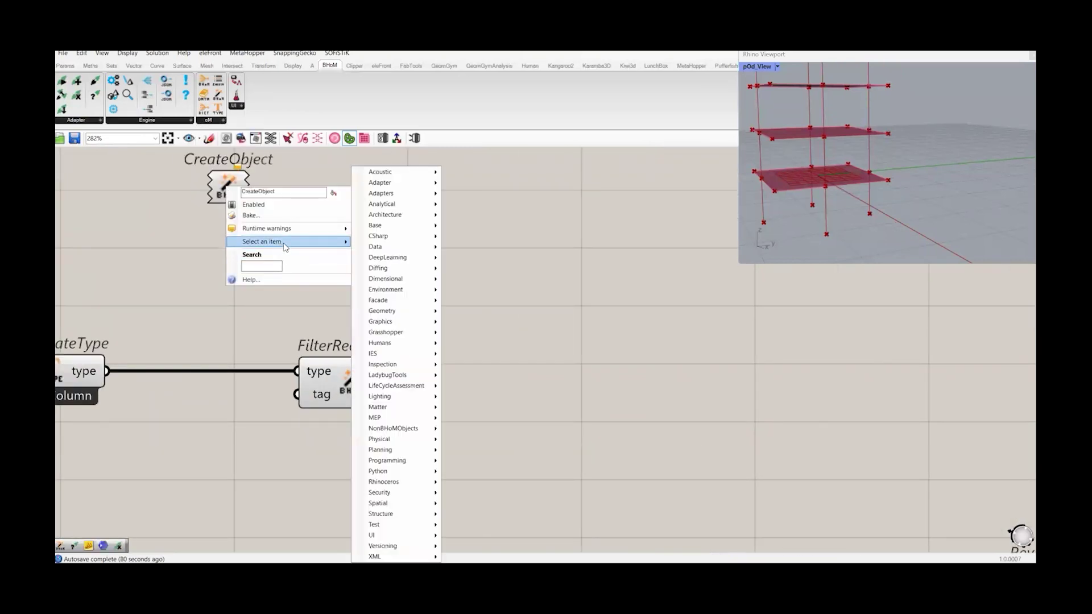
mouse_move(397, 248)
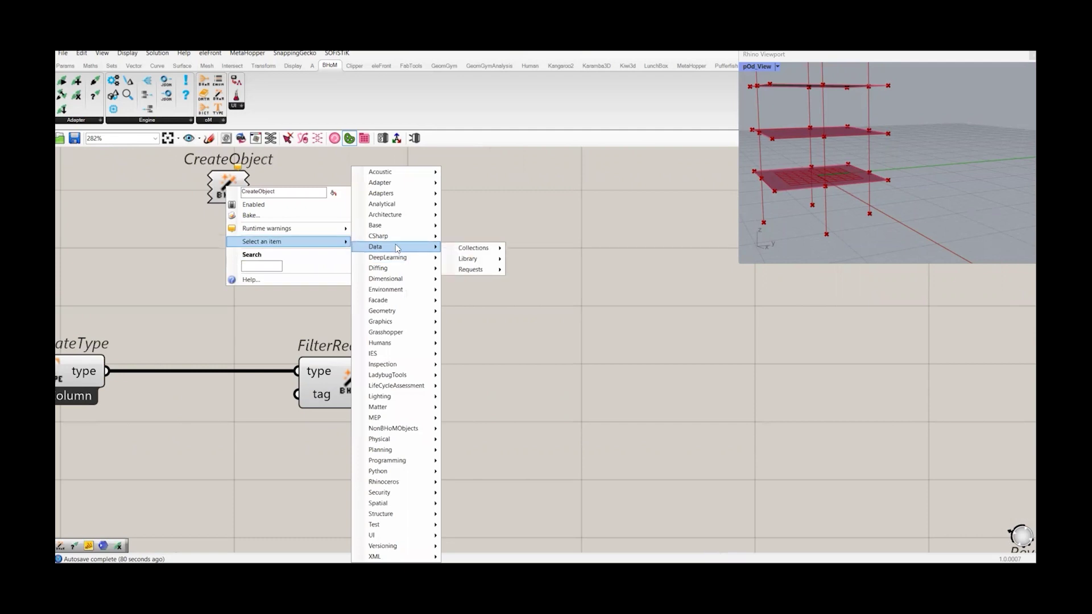
mouse_move(484, 269)
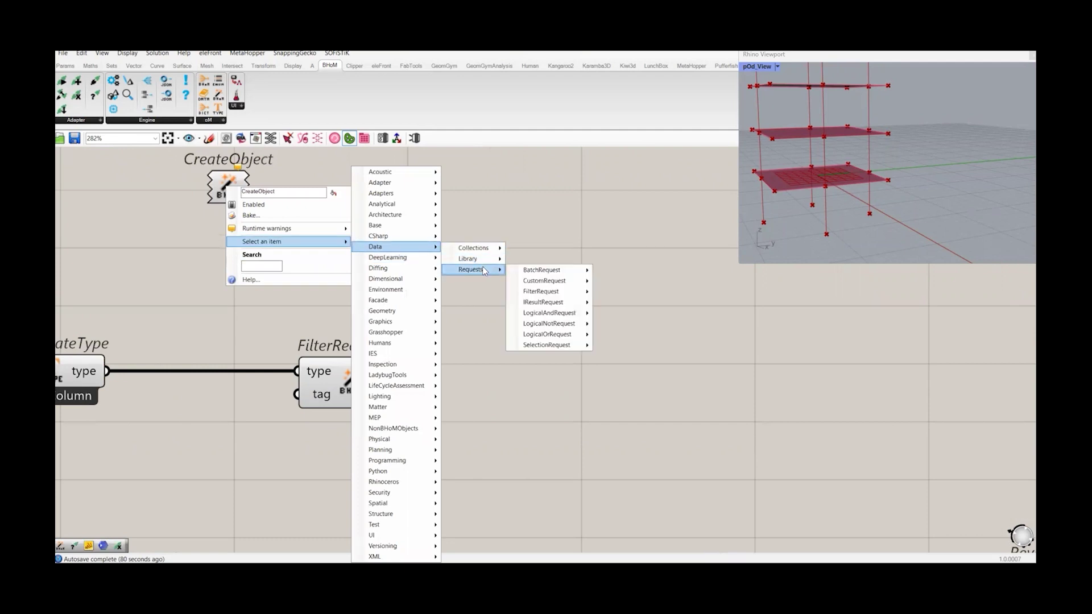
mouse_move(547, 295)
mouse_move(644, 305)
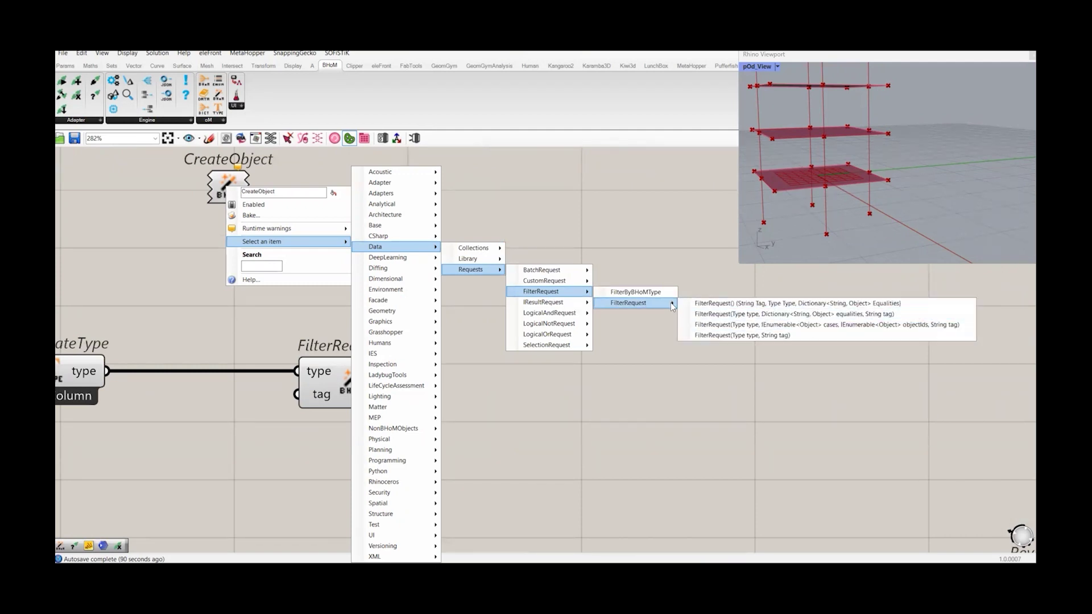
left_click(710, 340)
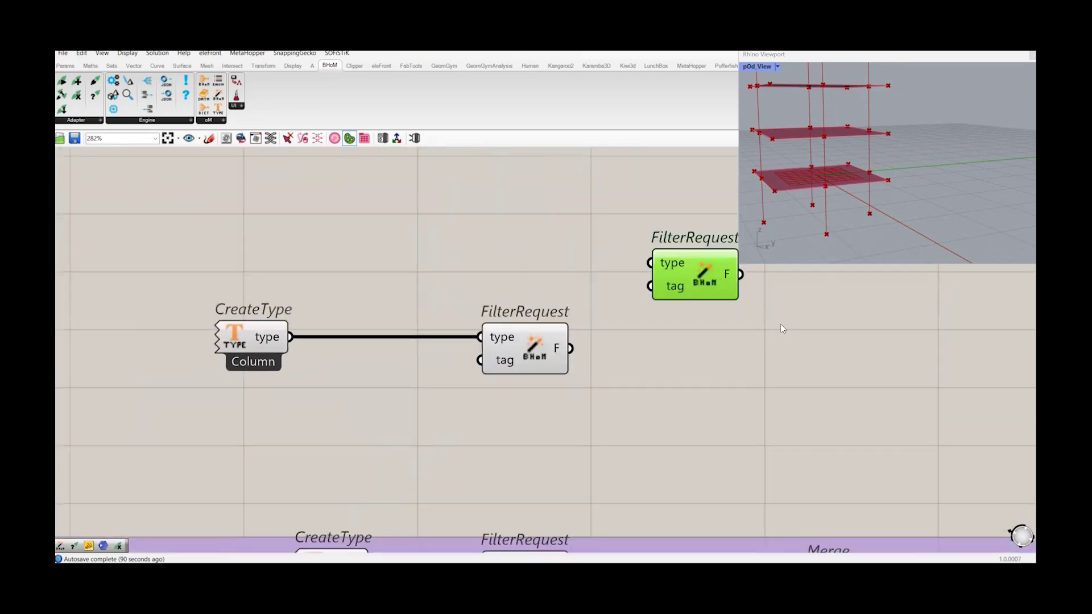
left_click_drag(702, 293, 781, 329)
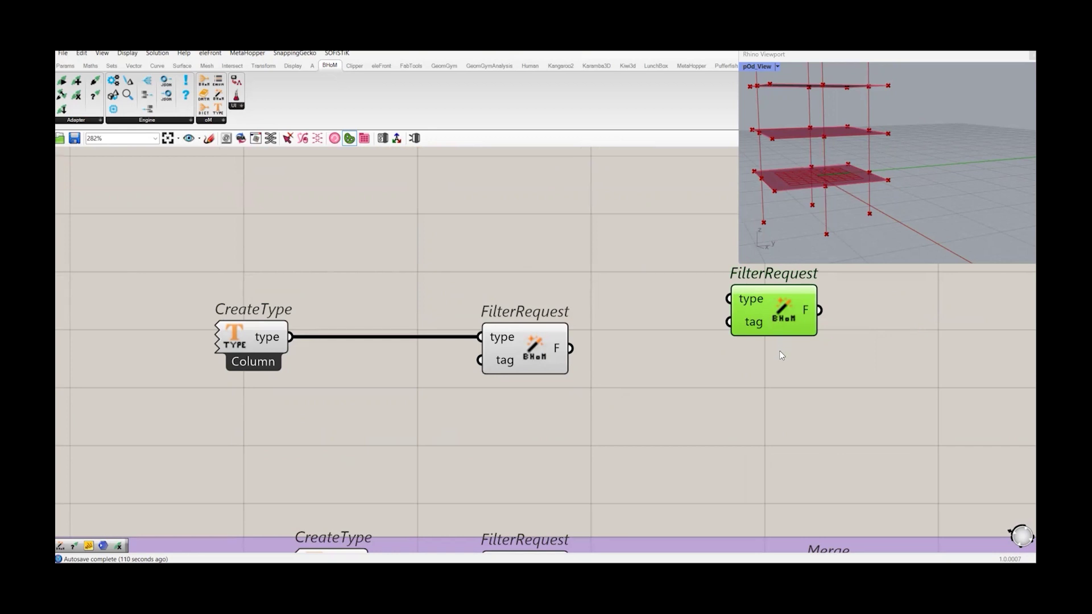
key("Delete")
- Connect the Column FilterRequest output to the request input of the existing Remove component, replacing the LogicalAndRequest connection
scroll(780, 361, "down", 4)
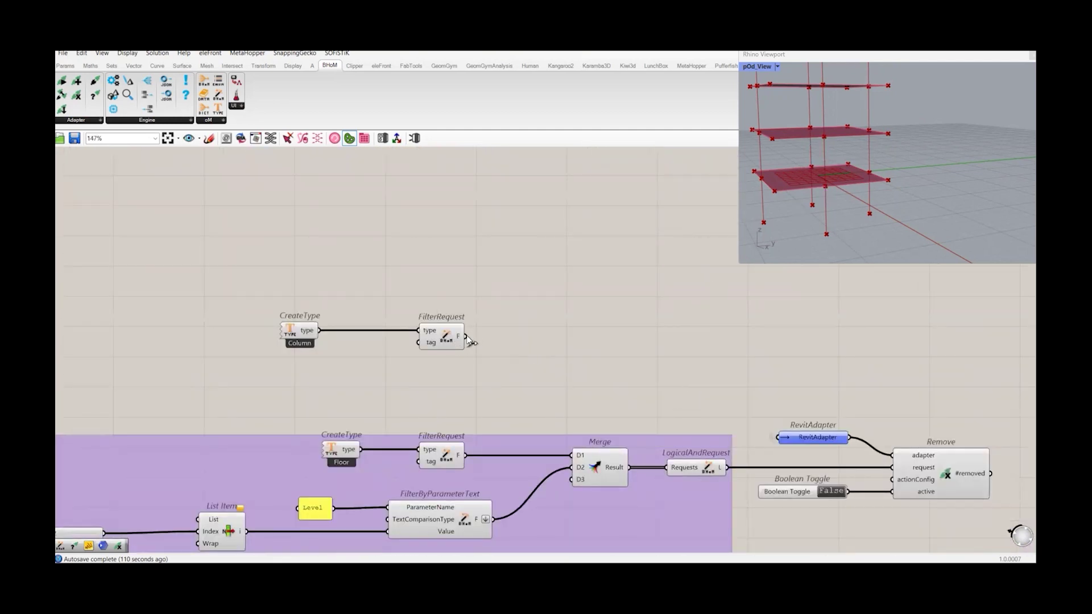
left_click_drag(466, 337, 893, 467)
right_click_drag(825, 444, 743, 419)
left_click(735, 415)
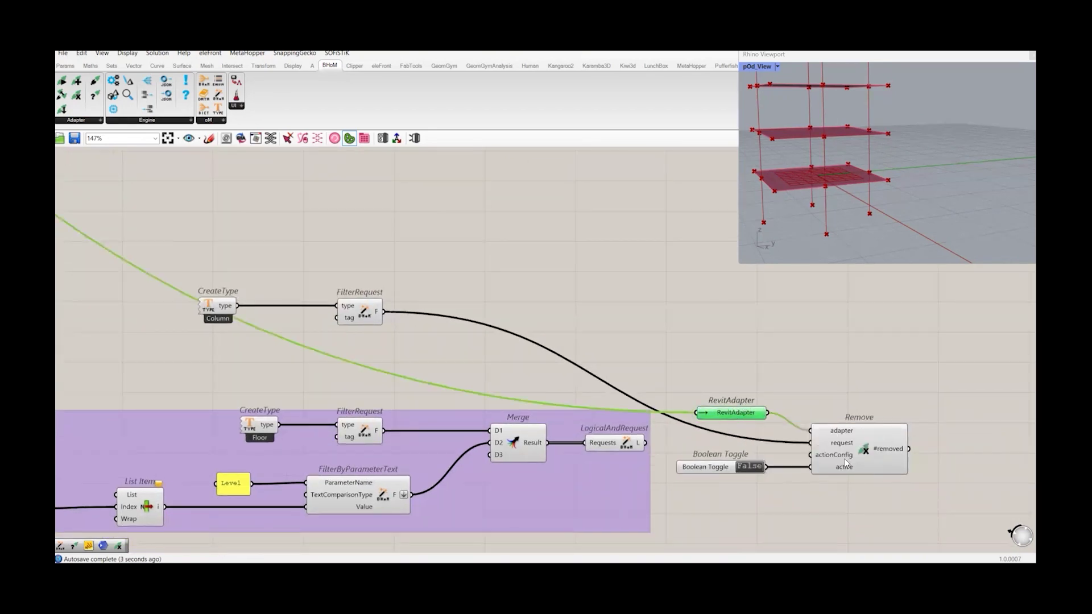
left_click(744, 495)
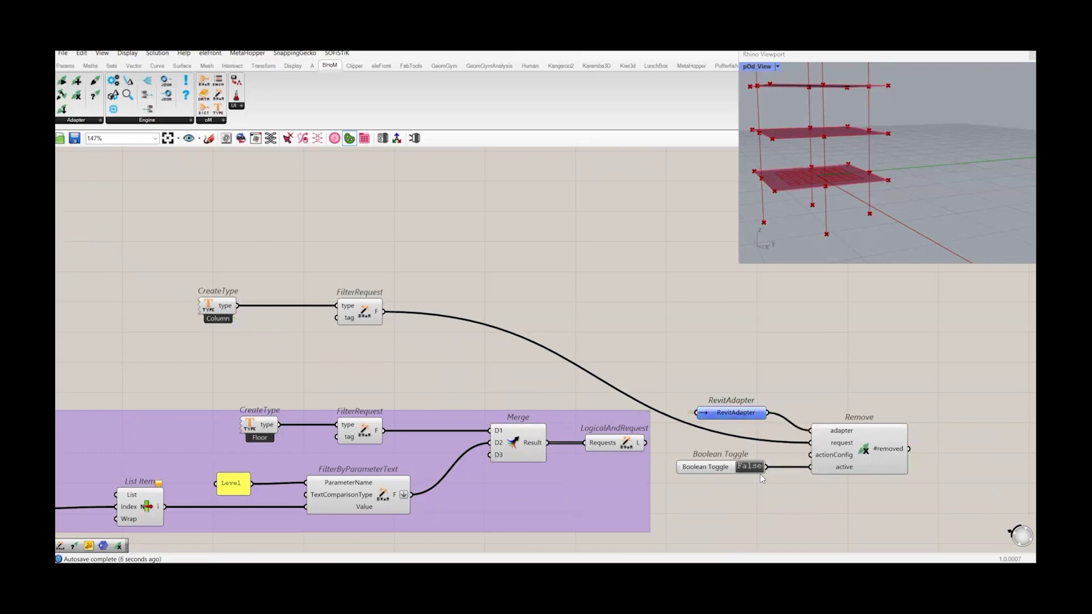
- Remove all columns from Revit by setting Remove's Boolean Toggle to True, check the model, and reset the toggle to False
left_click(749, 467)
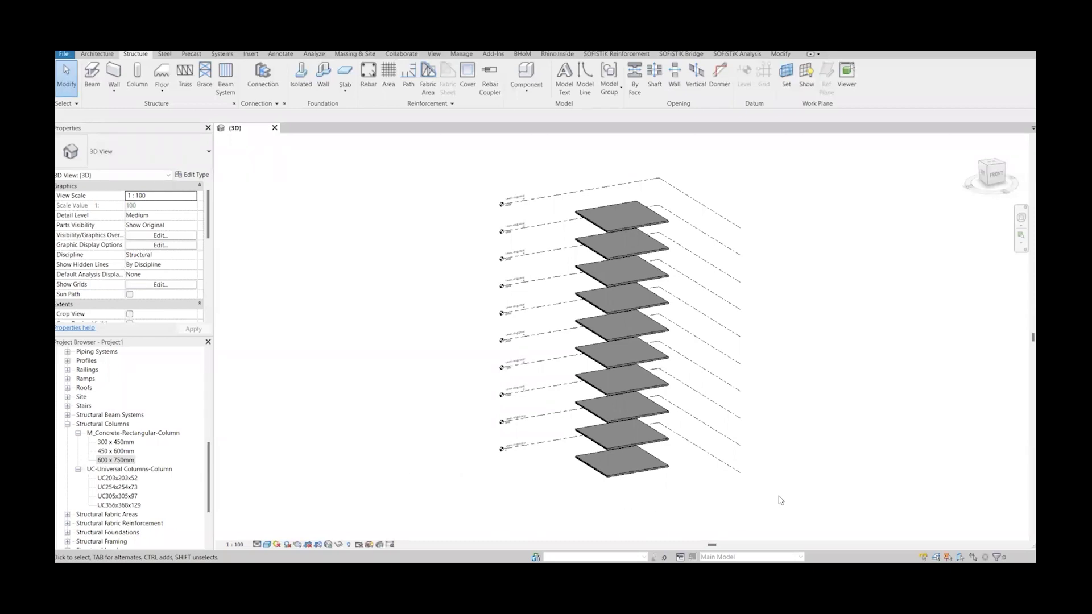
left_click(727, 569)
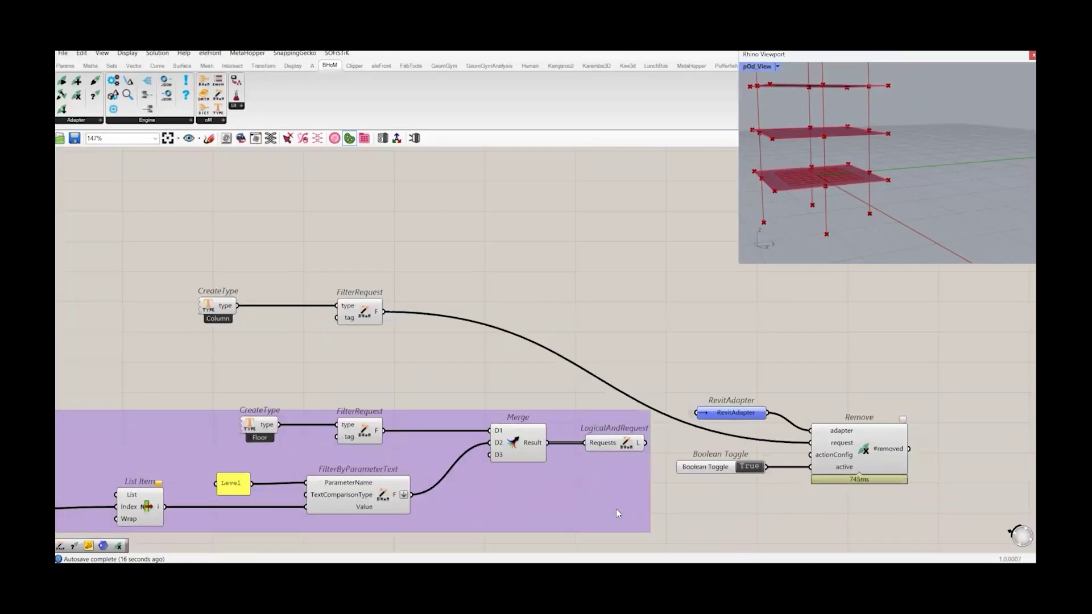
left_click(744, 468)
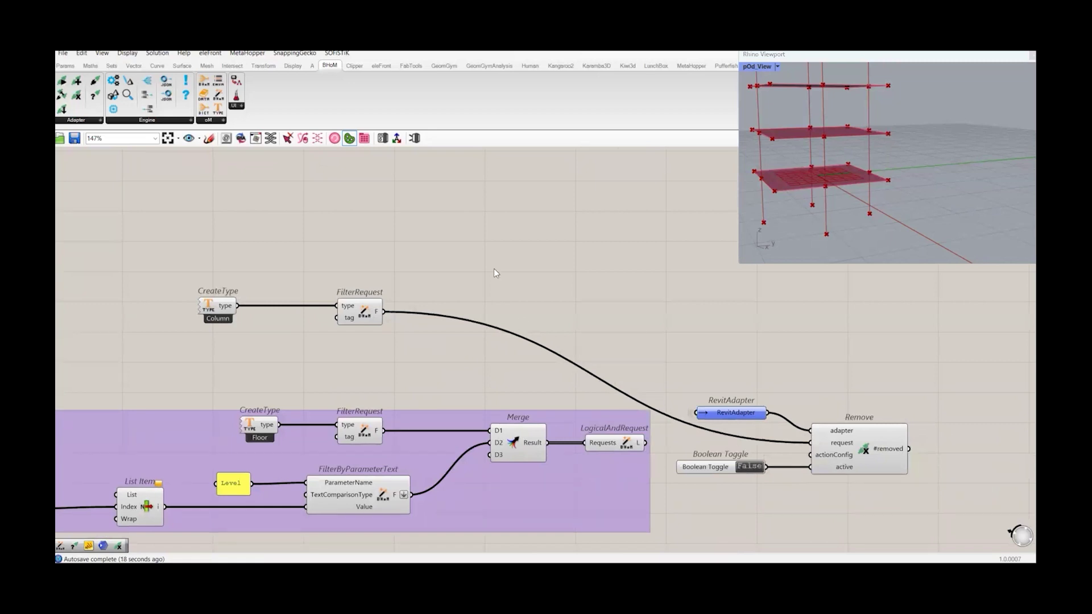
- Set the Number Slider controlling the column positions along the floor edges to 3
right_click_drag(419, 252, 787, 425)
scroll(787, 425, "down", 7)
scroll(455, 336, "up", 7)
scroll(256, 398, "up", 3)
scroll(487, 435, "down", 4)
scroll(239, 419, "up", 4)
scroll(387, 477, "down", 4)
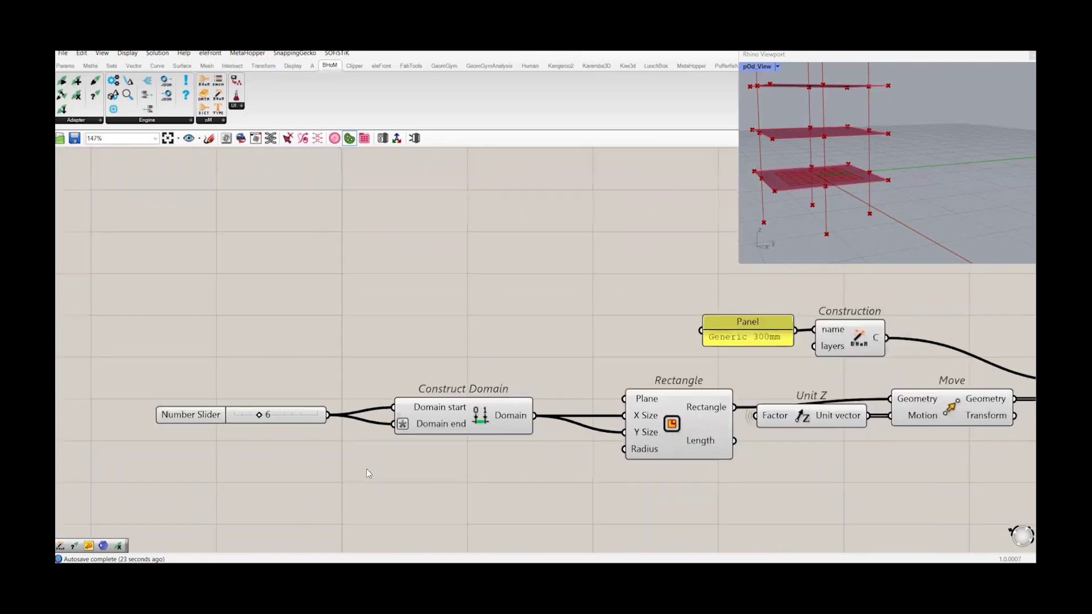
right_click_drag(698, 549, 573, 458)
right_click_drag(729, 421, 635, 343)
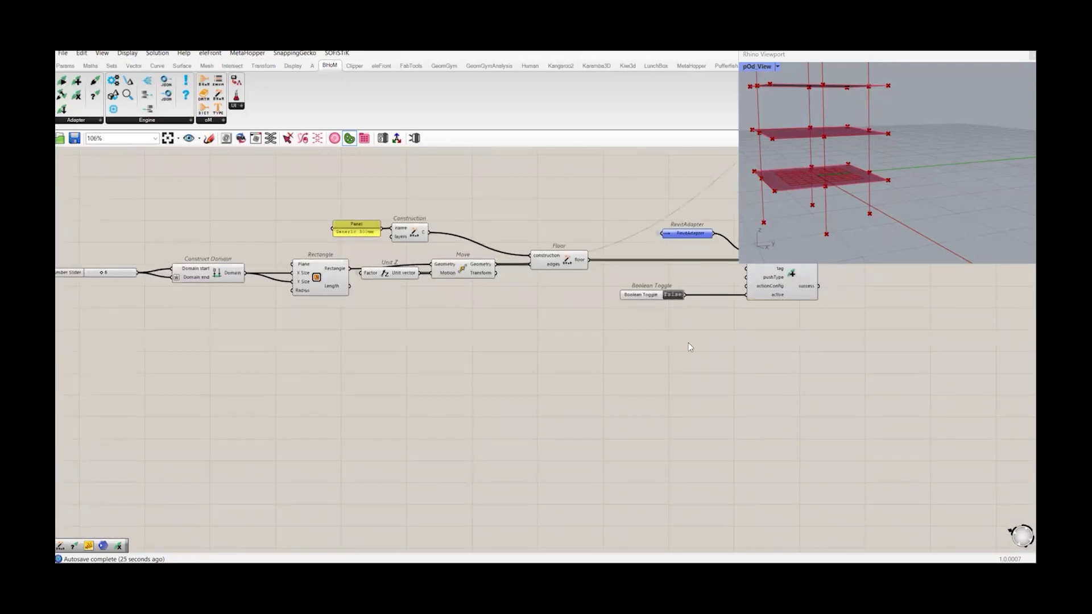
scroll(688, 350, "down", 10)
scroll(686, 367, "up", 15)
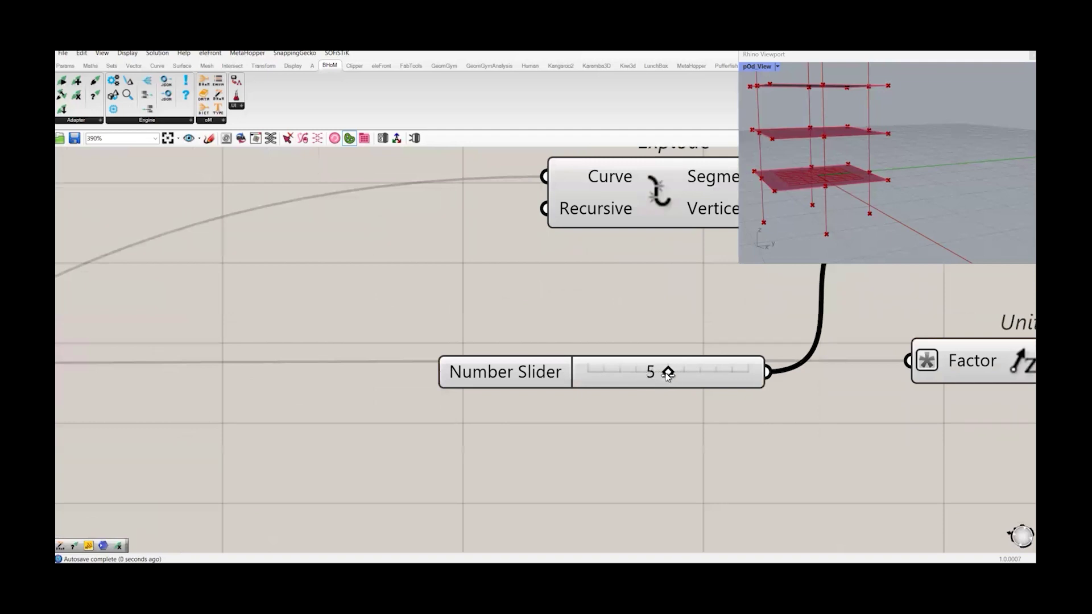
left_click_drag(664, 373, 623, 377)
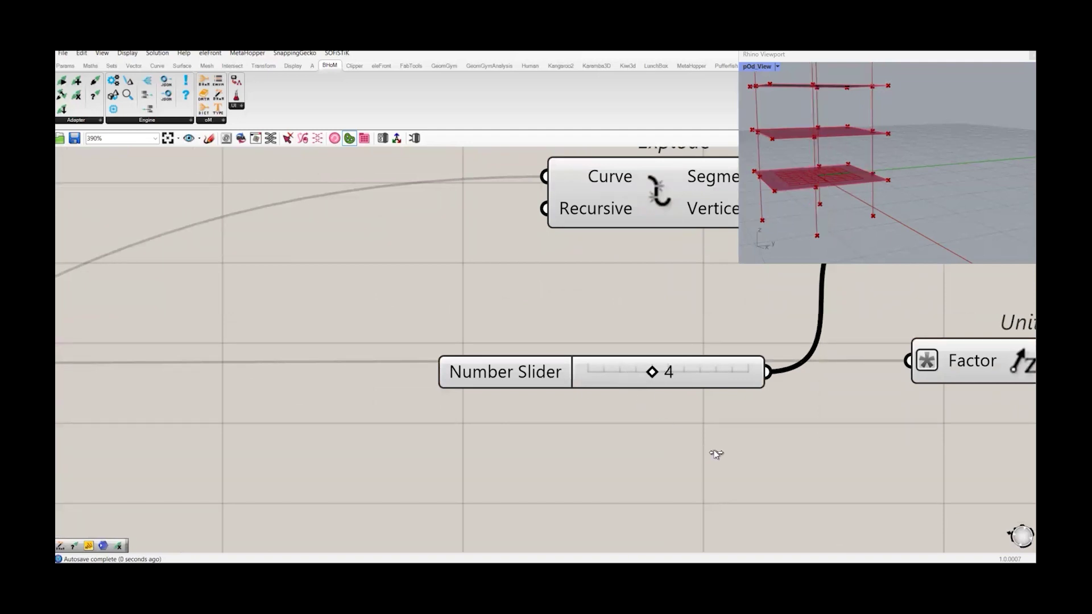
- Push the columns at their new positions to Revit by switching the column Push toggle to True and back to False
right_click_drag(743, 470, 464, 453)
scroll(470, 443, "down", 6)
right_click_drag(583, 425, 505, 440)
right_click_drag(924, 409, 690, 380)
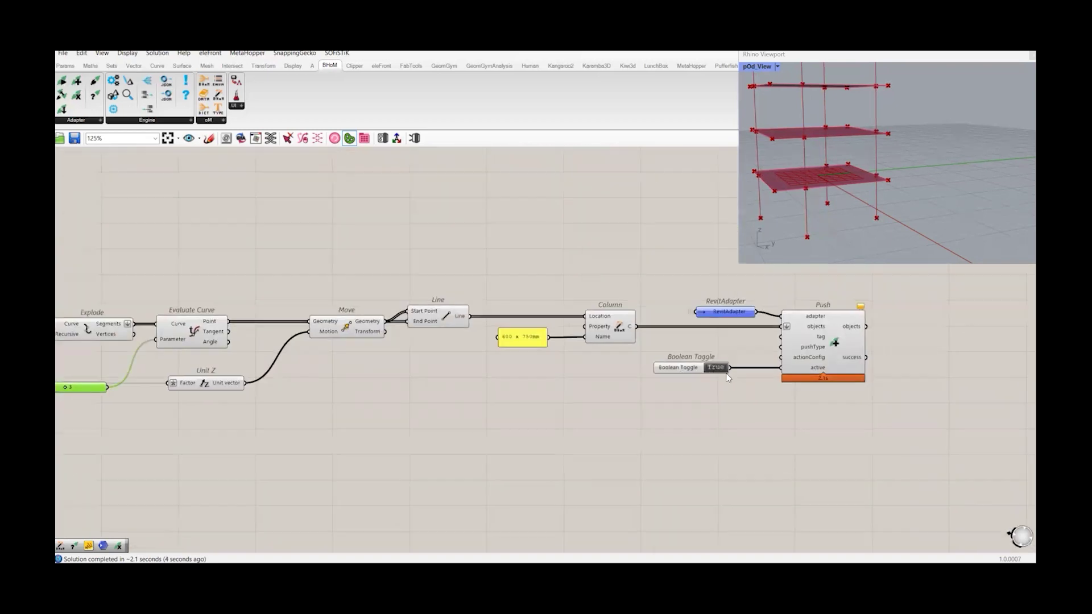
double_click(717, 370)
- Run the column Remove again by setting its Boolean Toggle to True
scroll(717, 419, "down", 4)
scroll(643, 366, "down", 3)
right_click_drag(762, 543, 701, 447)
scroll(600, 397, "up", 8)
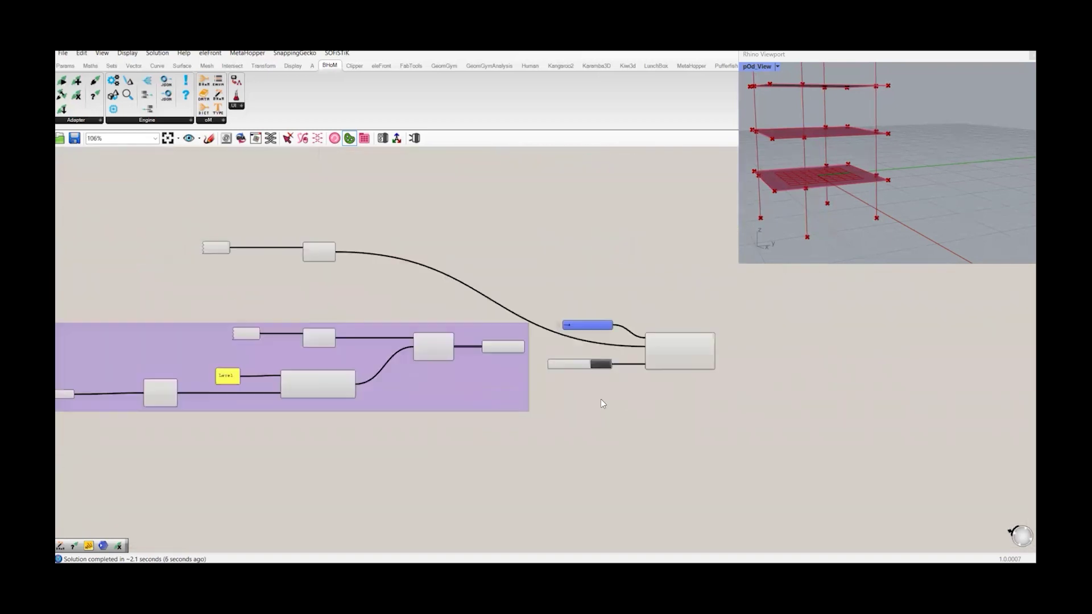
left_click(597, 339)
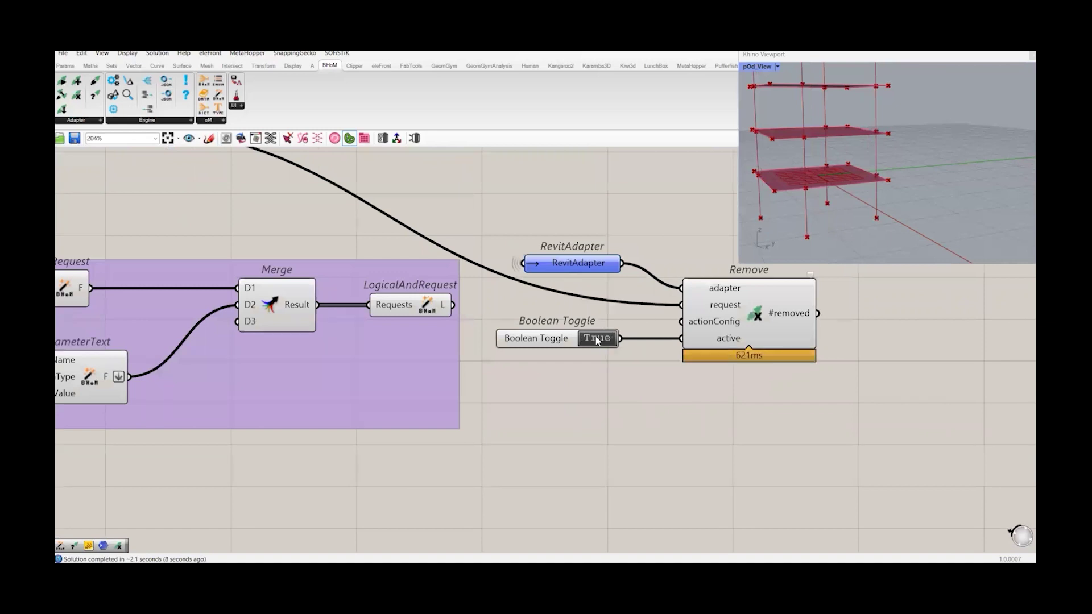
- Lower the Number Slider controlling the column positions to move the columns back to the floor corners
scroll(609, 353, "down", 5)
scroll(485, 330, "up", 6)
scroll(417, 405, "down", 2)
scroll(452, 406, "up", 3)
left_click_drag(433, 379, 395, 380)
- Push the columns at the floor corners to Revit by setting the column Push's Boolean Toggle to True
scroll(529, 418, "down", 5)
right_click_drag(681, 432, 523, 378)
scroll(522, 378, "down", 1)
right_click_drag(793, 402, 580, 435)
scroll(579, 435, "up", 1)
scroll(670, 360, "up", 3)
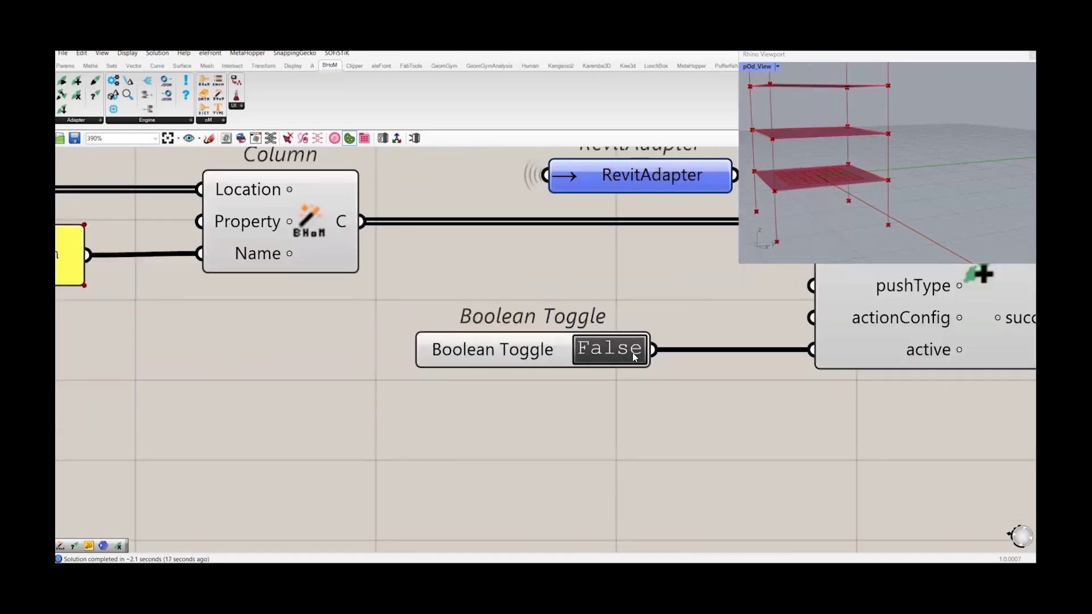
double_click(634, 357)
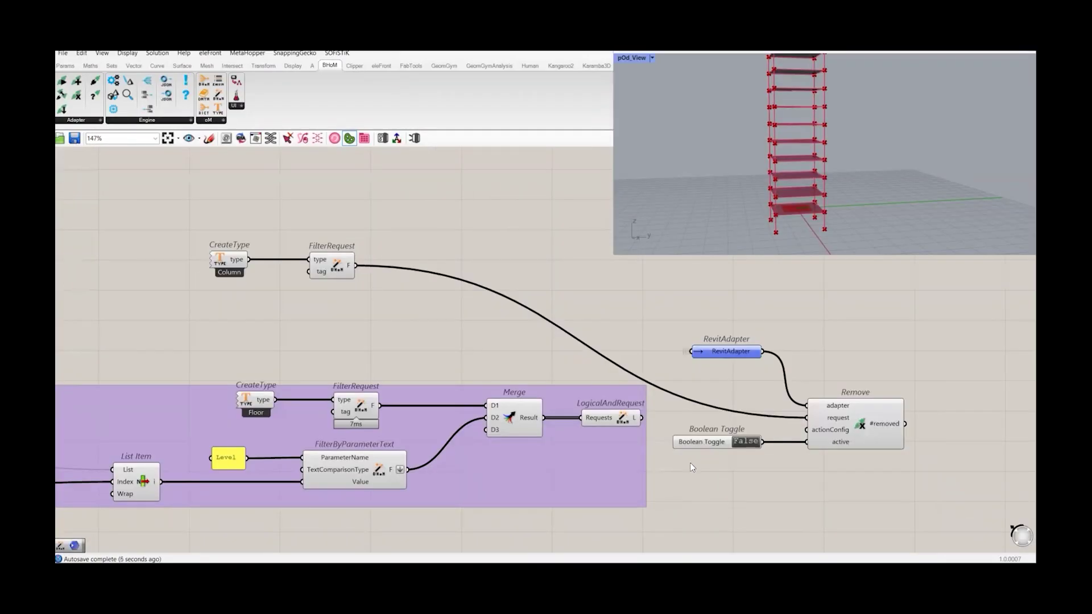
- Examine the column FilterRequest feeding Remove and the Floor request group with its Level parameter filter, Merge and LogicalAndRequest
scroll(691, 463, "down", 4)
scroll(688, 472, "up", 3)
right_click_drag(730, 455, 805, 426)
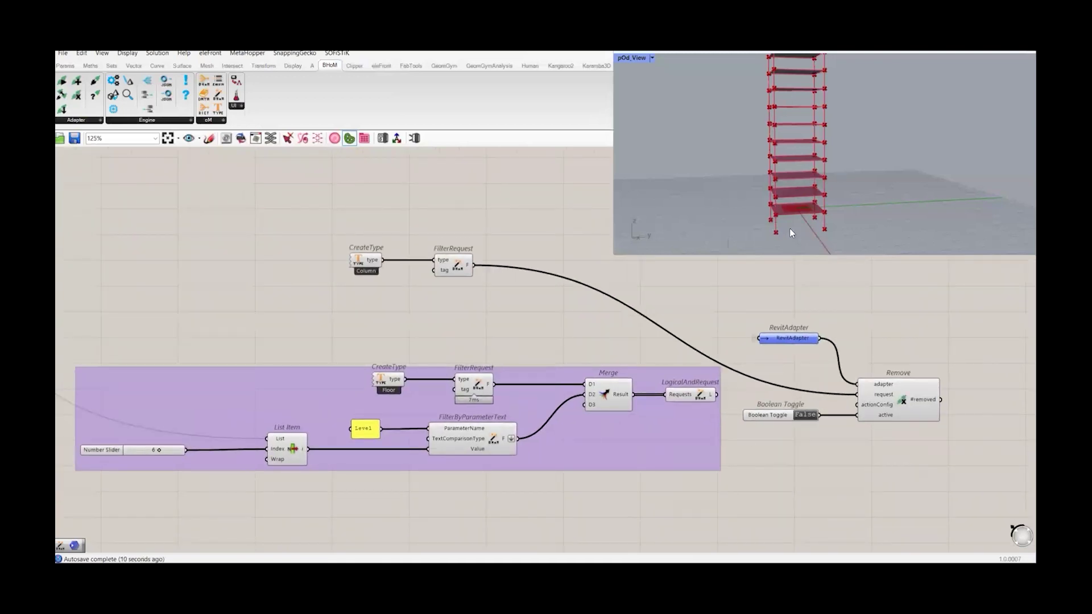
right_click_drag(791, 229, 757, 226)
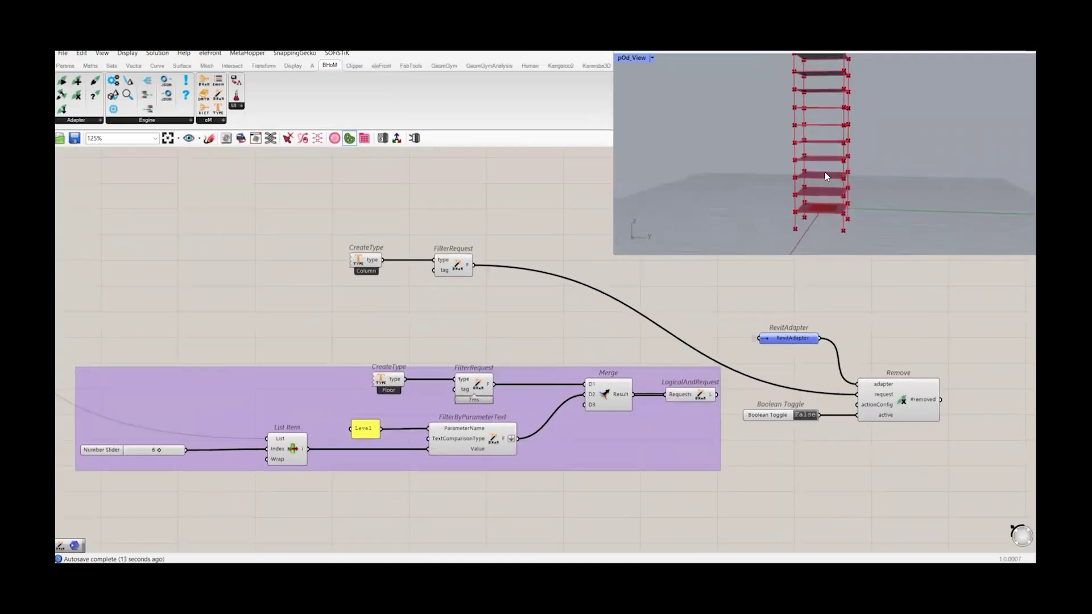
right_click_drag(822, 181, 816, 179)
mouse_move(551, 334)
right_mouse_down()
mouse_move(622, 300)
mouse_move(557, 323)
right_mouse_up()
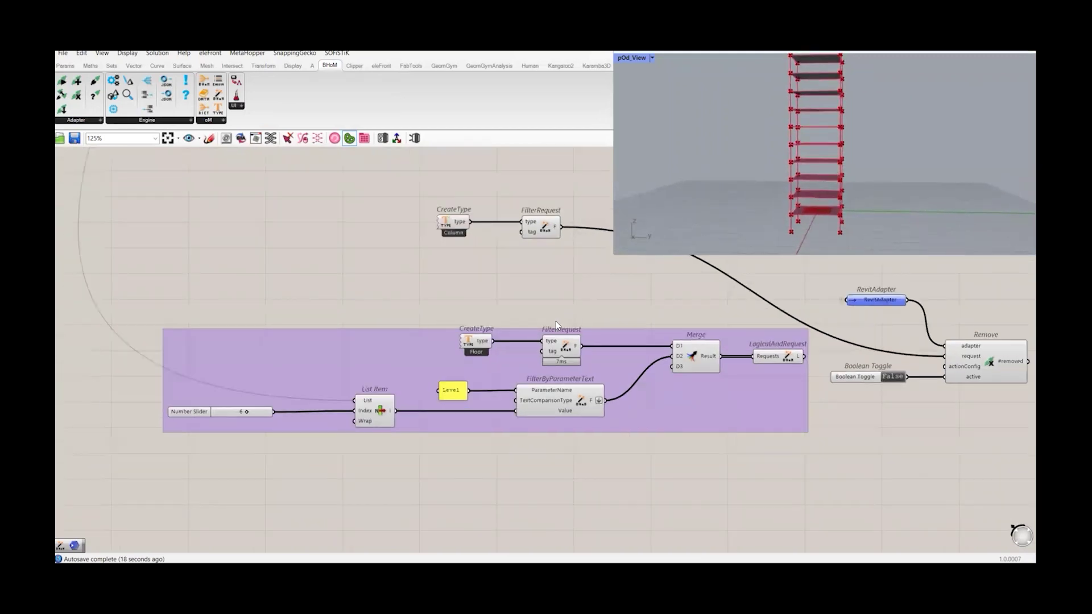
scroll(557, 324, "up", 2)
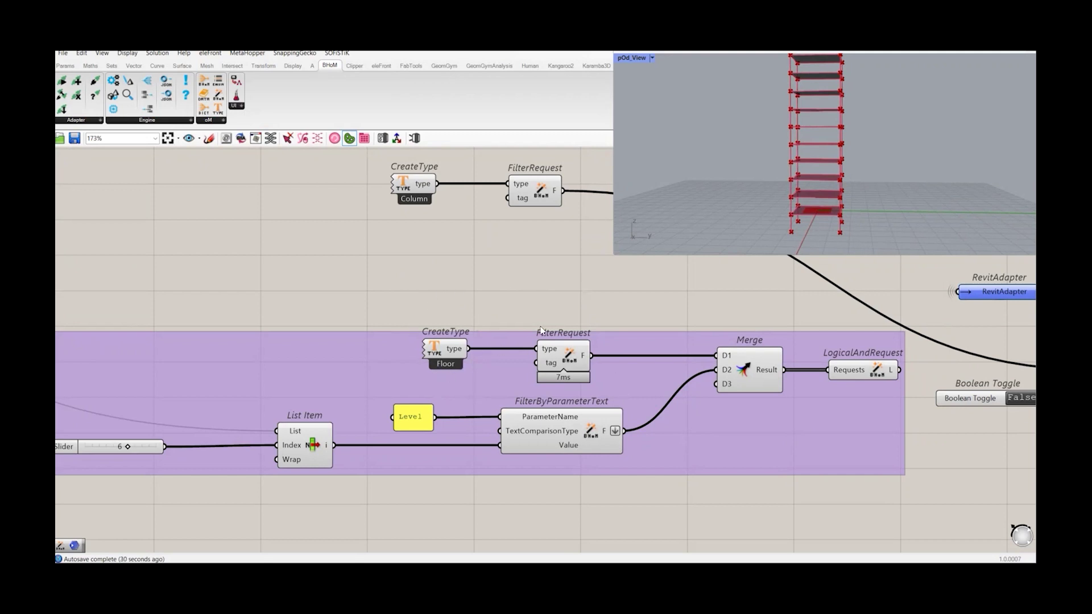
right_click_drag(667, 292, 580, 286)
right_click_drag(916, 341, 803, 333)
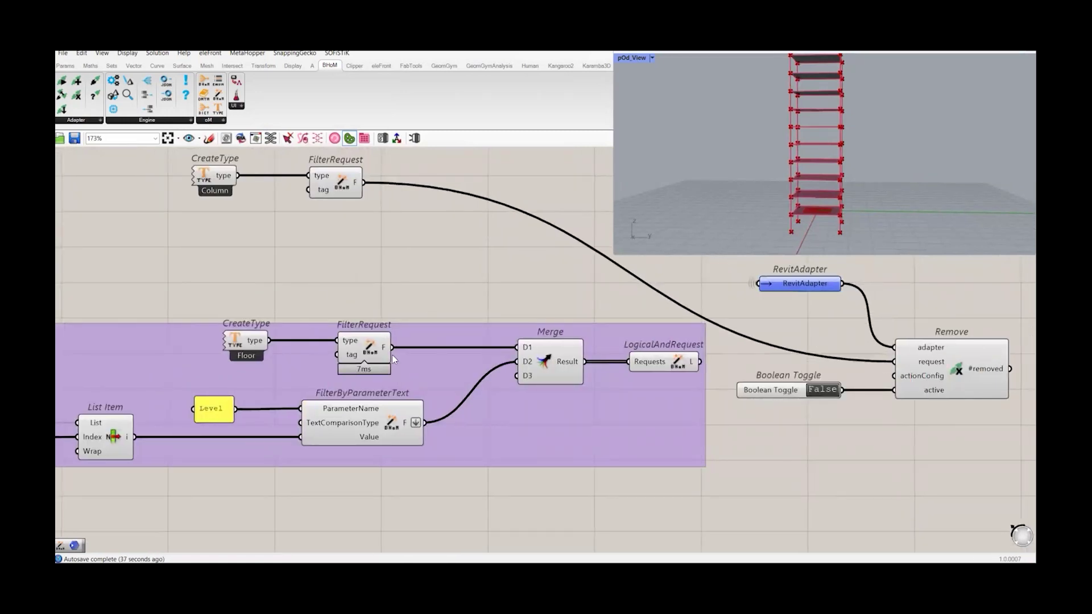
right_click_drag(424, 316, 497, 281)
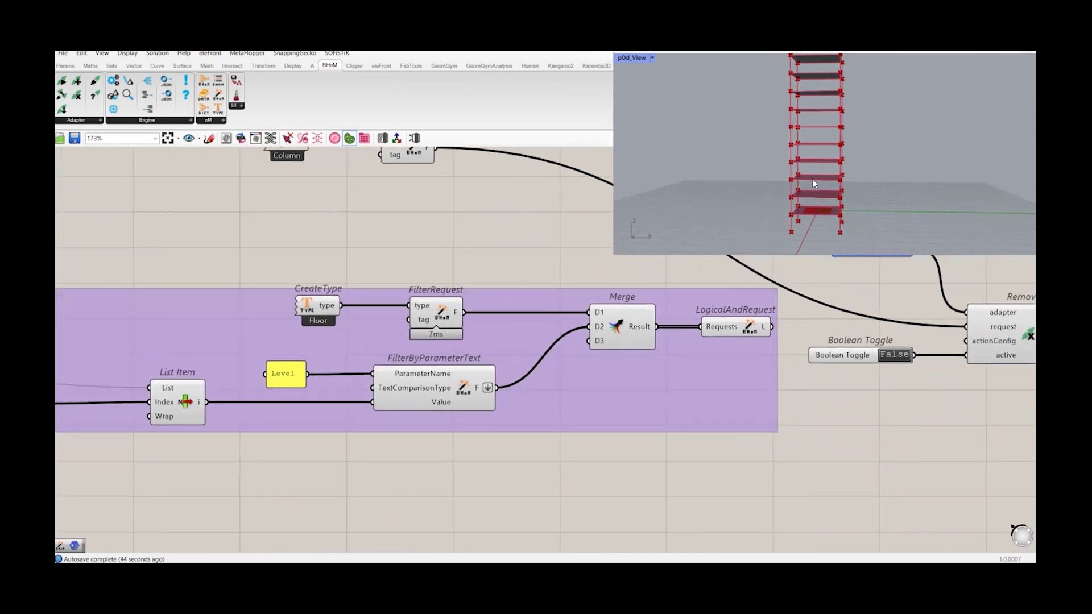
right_click_drag(540, 473, 697, 444)
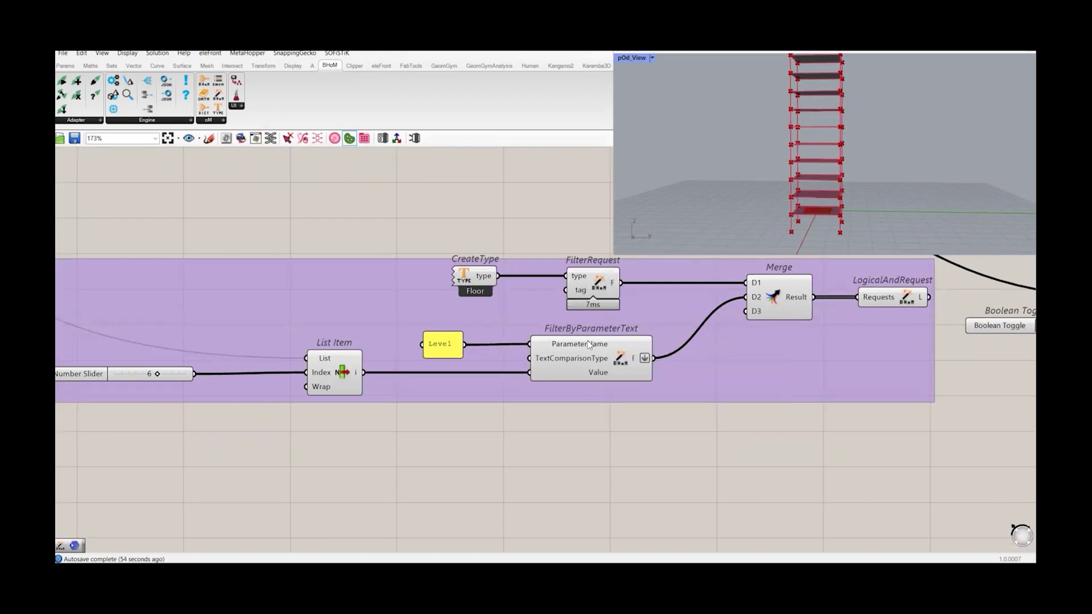
- Add a CreateObject component above the floor request group and browse its Revit request types, including FilterByParameterText
left_click(215, 120)
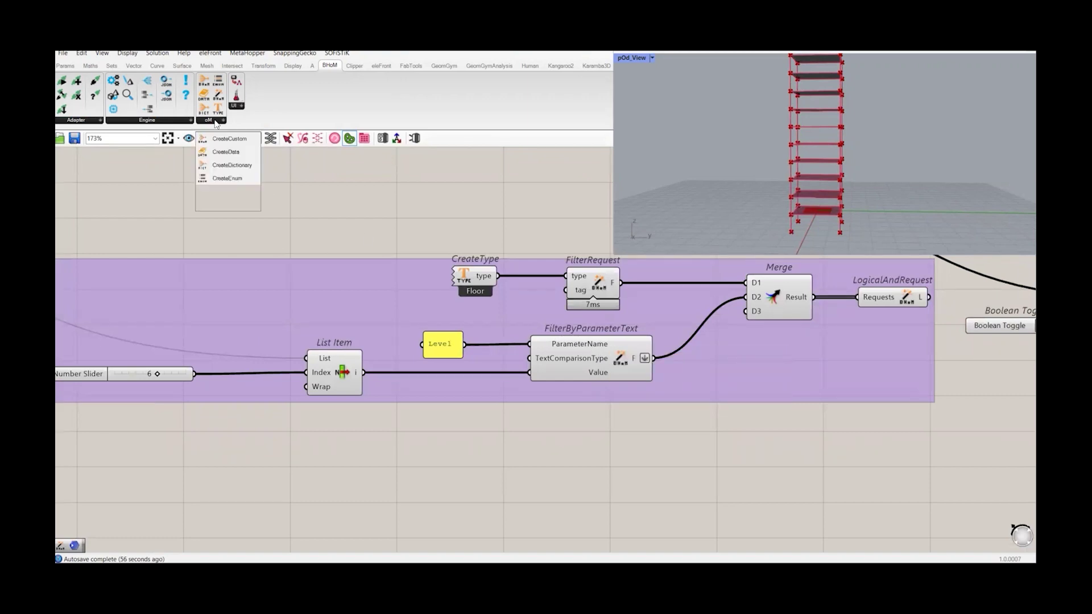
left_click_drag(228, 192, 234, 183)
right_click(234, 183)
mouse_move(311, 236)
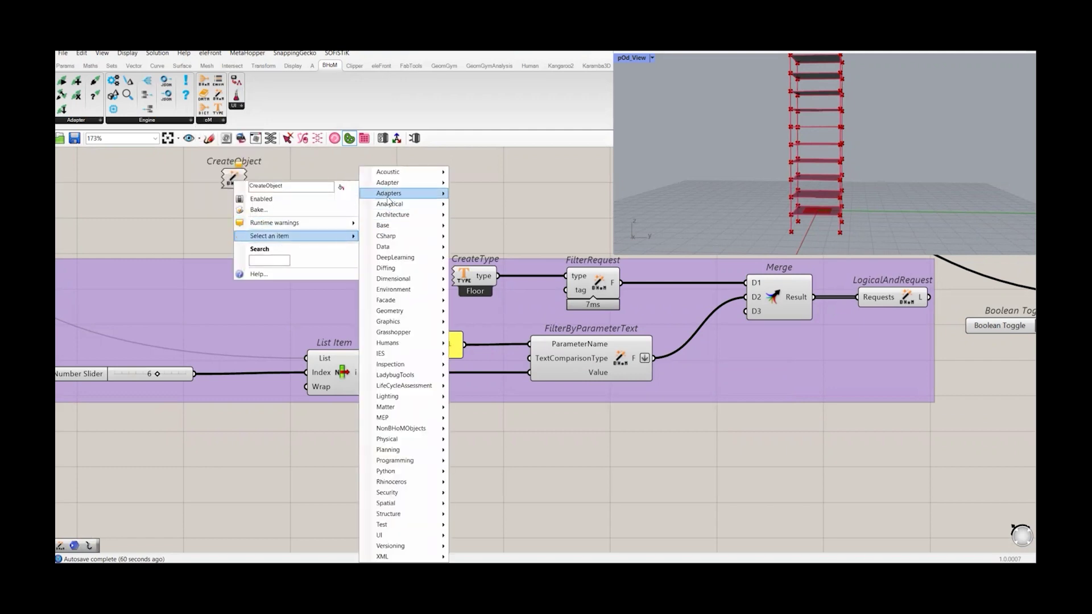
mouse_move(389, 196)
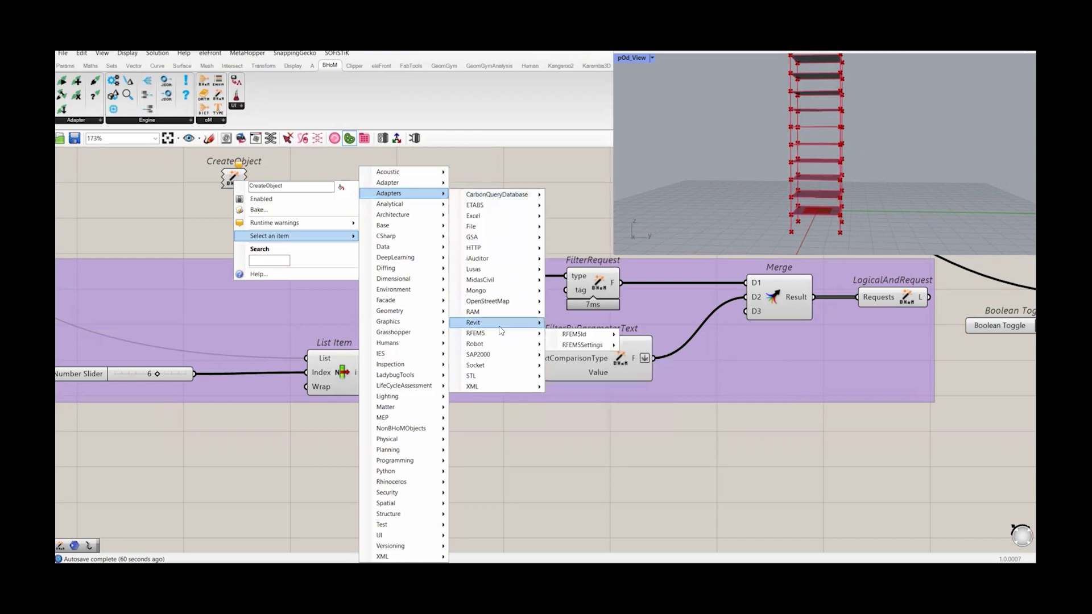
mouse_move(502, 330)
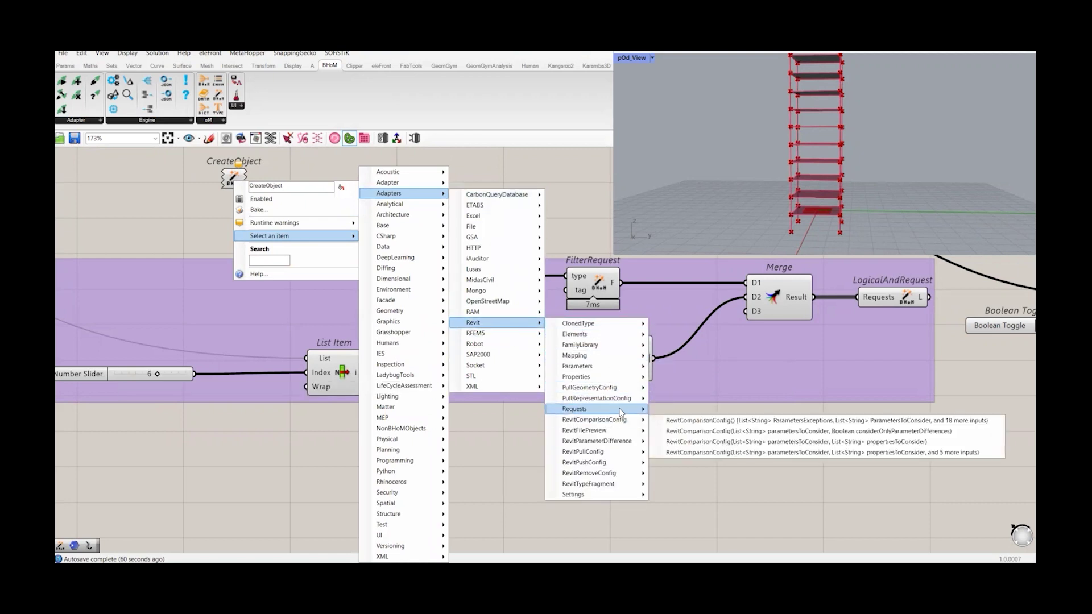
mouse_move(621, 411)
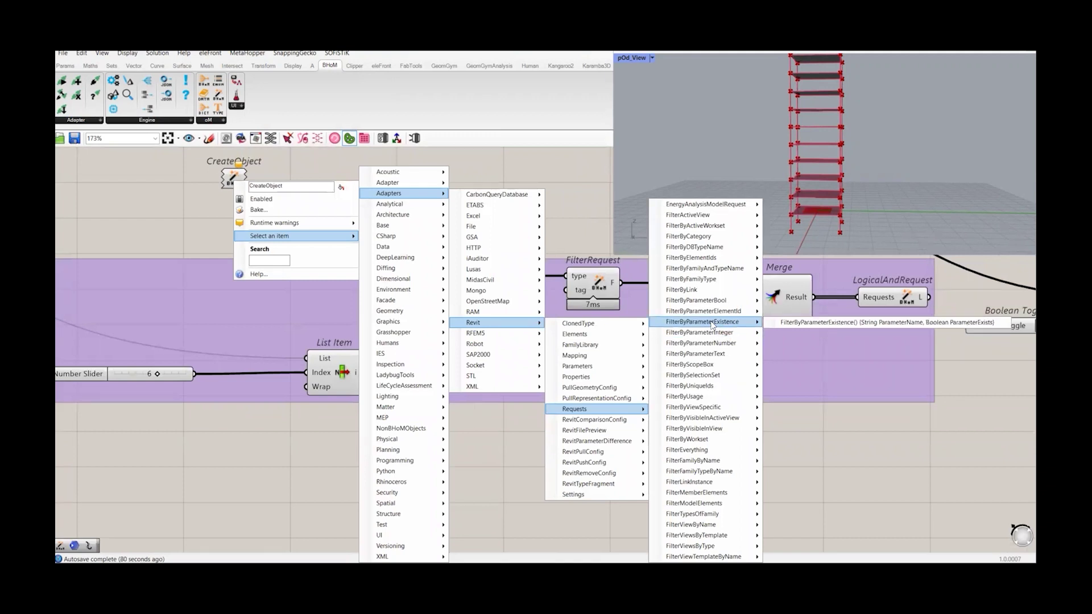
mouse_move(703, 286)
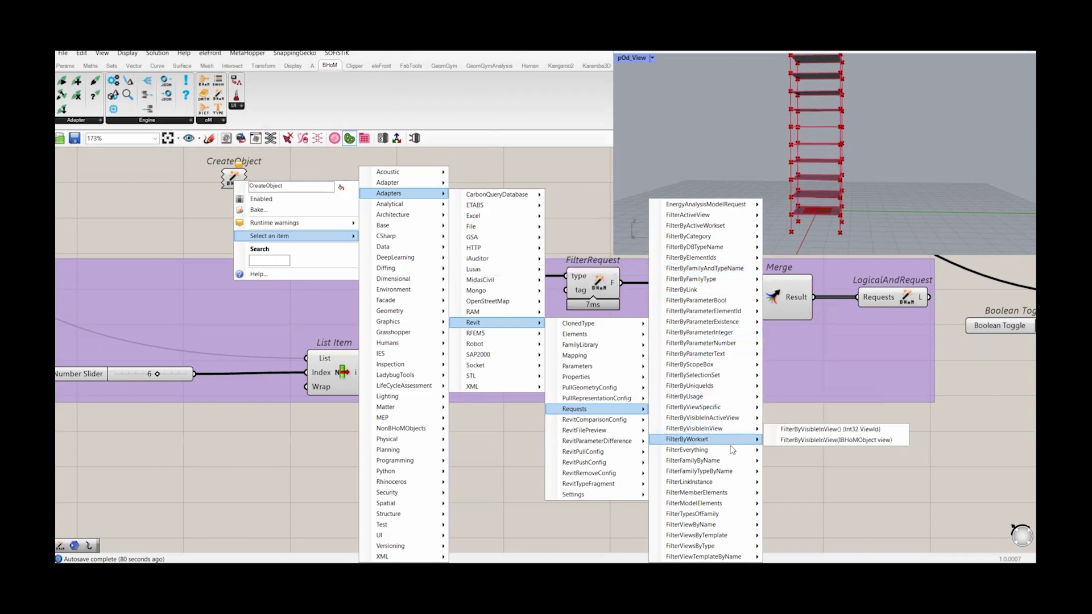
mouse_move(726, 473)
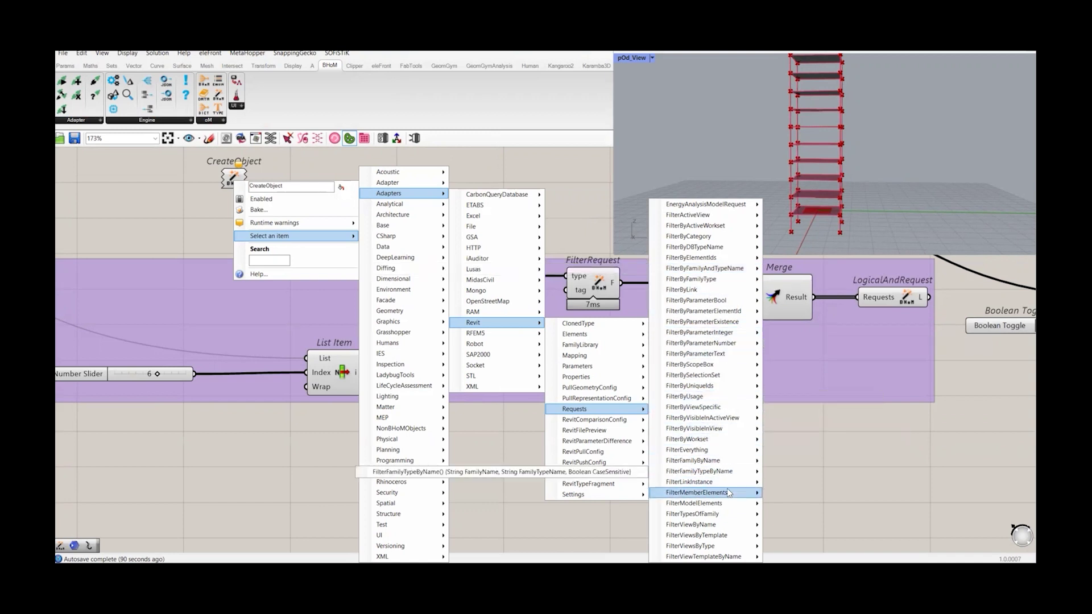
mouse_move(703, 357)
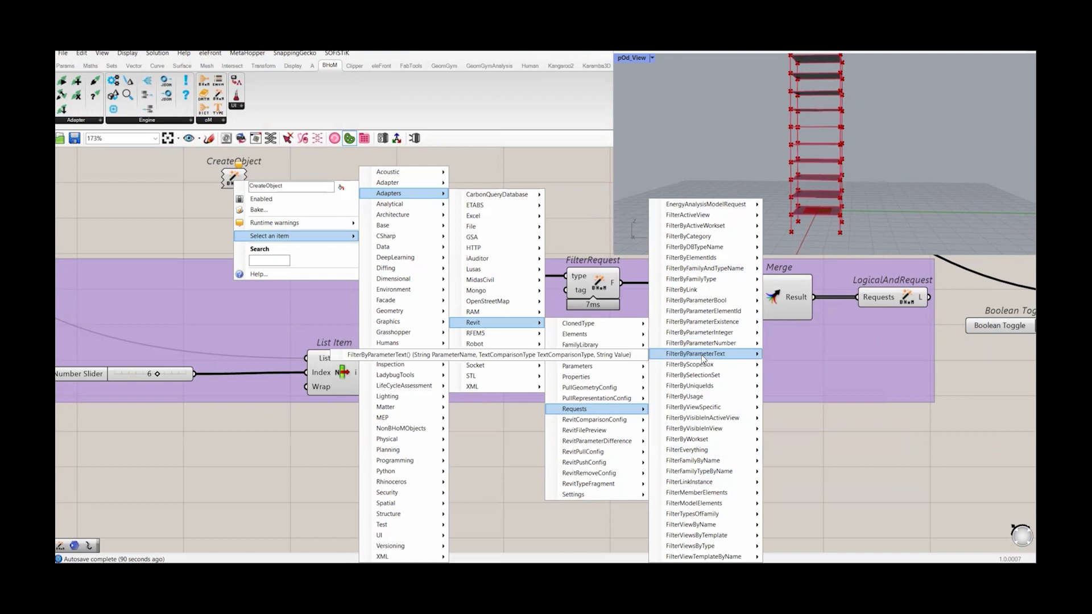
left_click(704, 354)
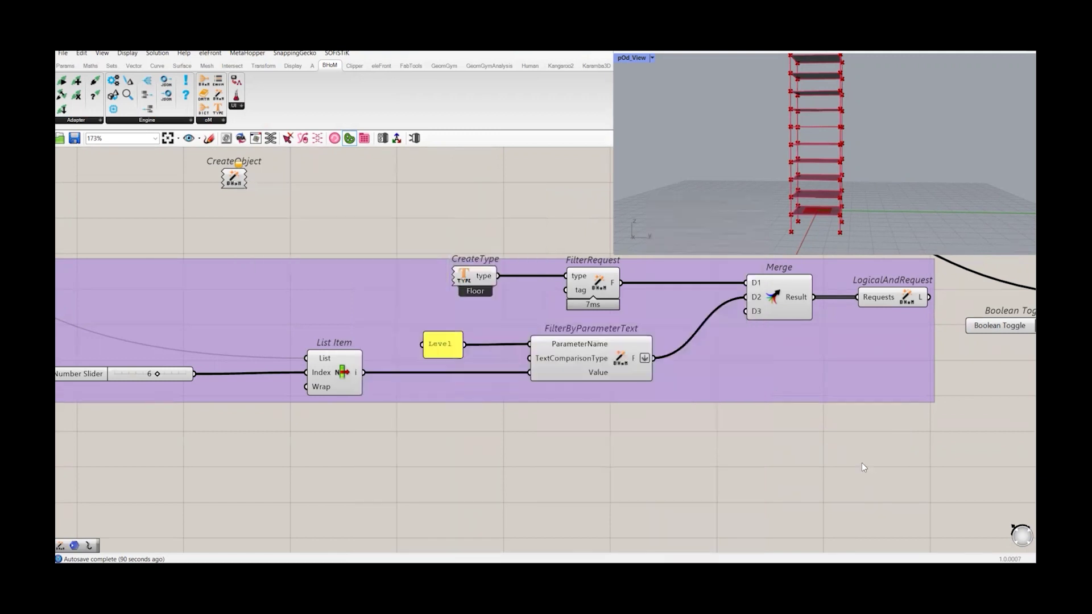
- Set the Number Slider feeding List Item's Index in the floor request group to 3
left_click(532, 359)
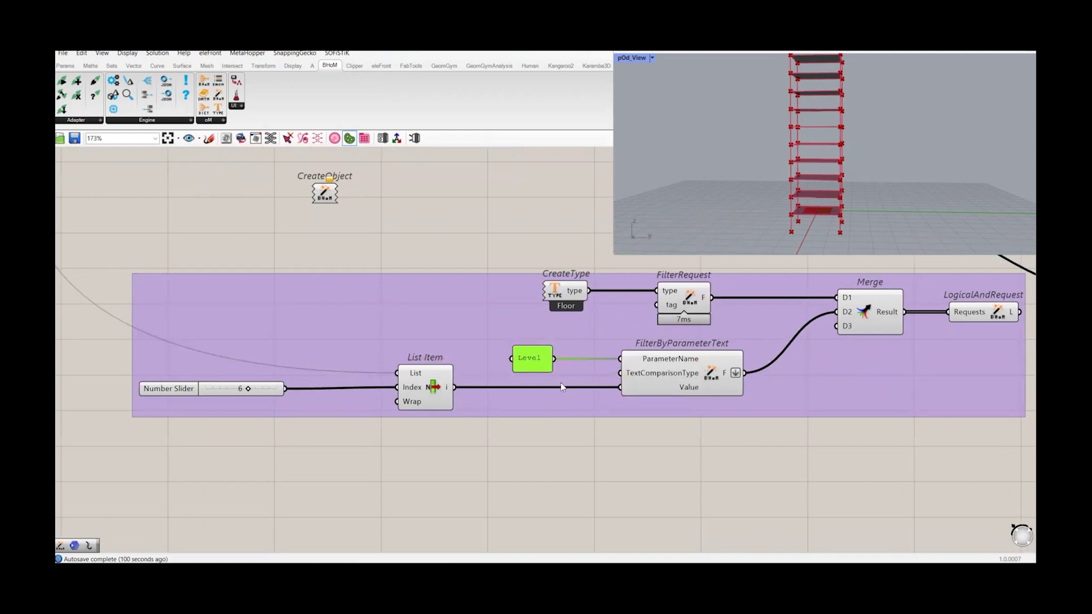
right_click_drag(338, 451, 439, 461)
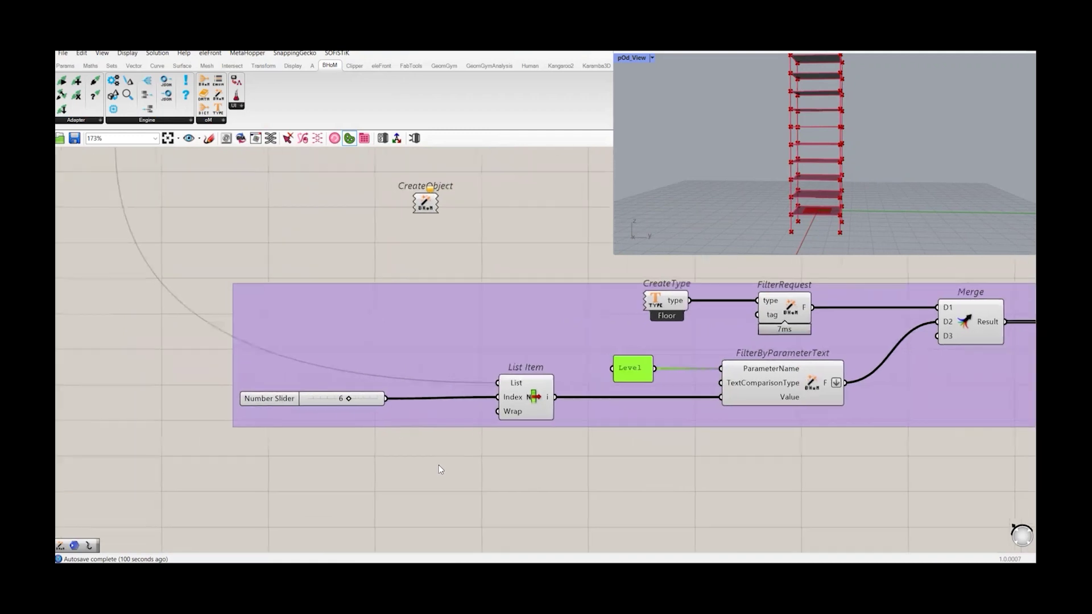
left_click_drag(348, 402, 322, 399)
- Trace List Item's list input back to the level names produced by Format in the Level Creation group
left_click(518, 388)
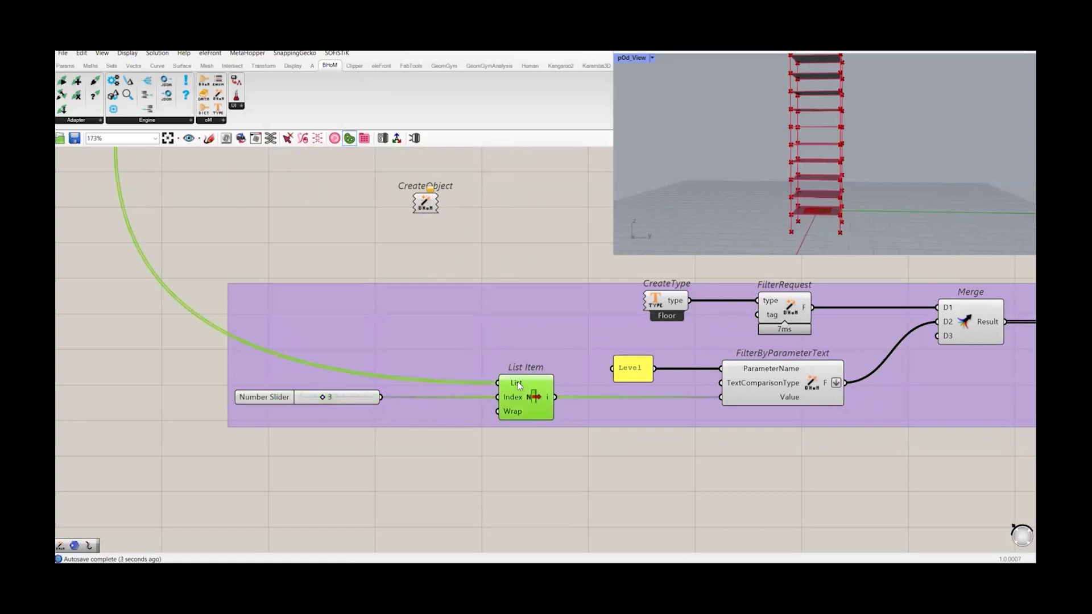
mouse_move(518, 384)
scroll(520, 401, "down", 8)
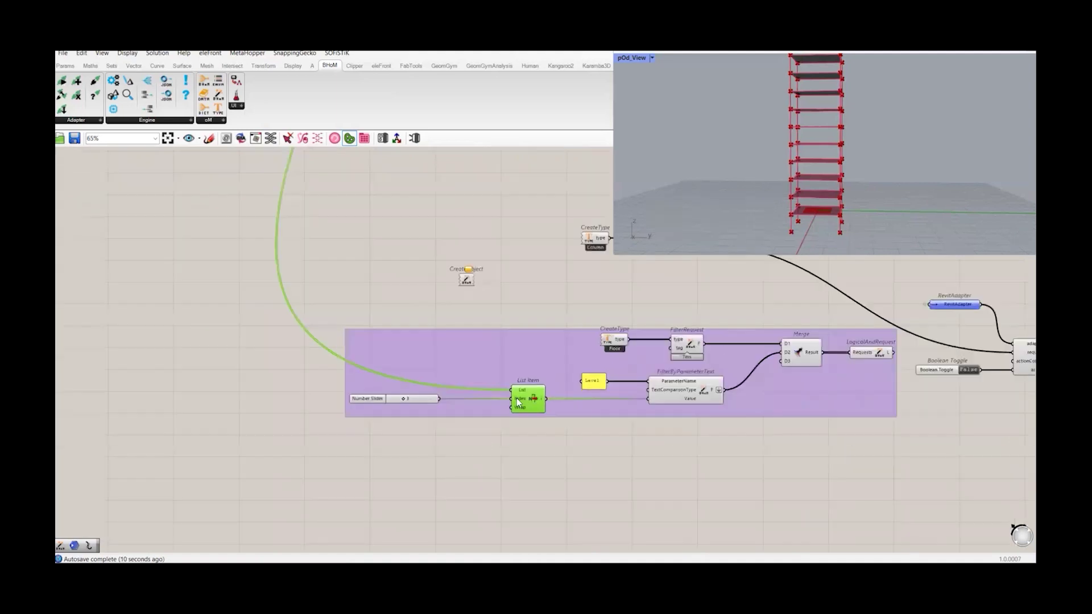
scroll(397, 216, "up", 3)
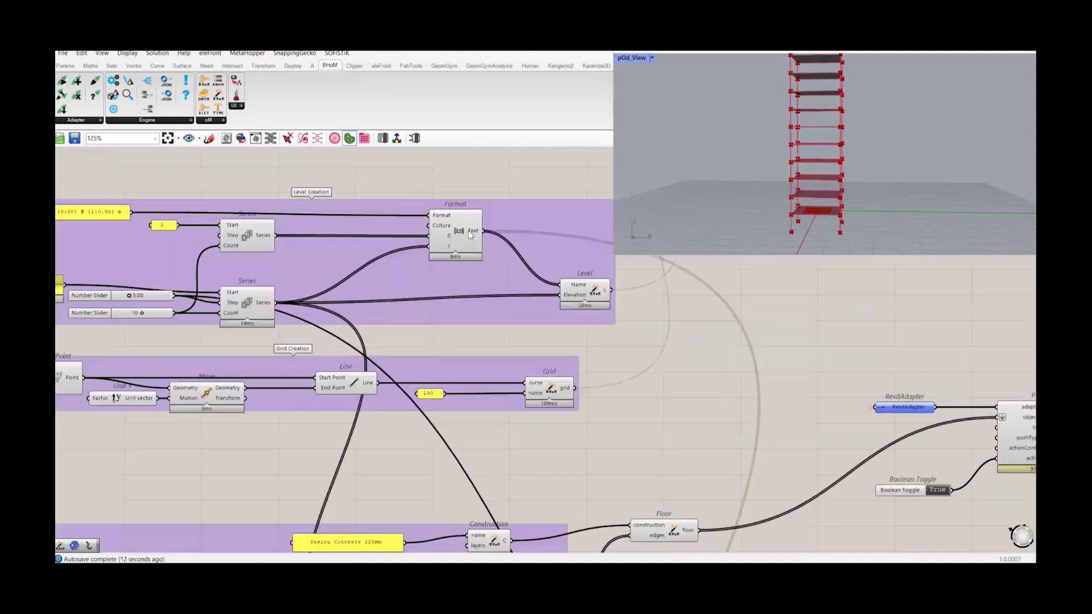
scroll(431, 280, "down", 8)
scroll(378, 271, "up", 7)
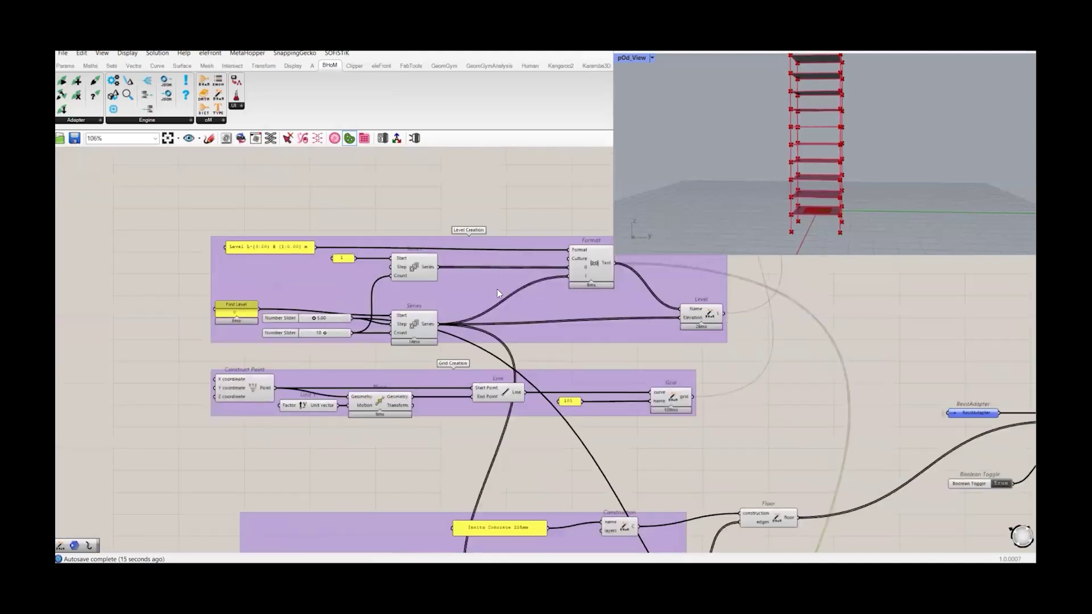
scroll(497, 289, "down", 9)
right_click_drag(512, 391, 518, 263)
- Set the Number Slider choosing the level for the floor filter to 2
scroll(560, 326, "up", 7)
scroll(397, 361, "up", 8)
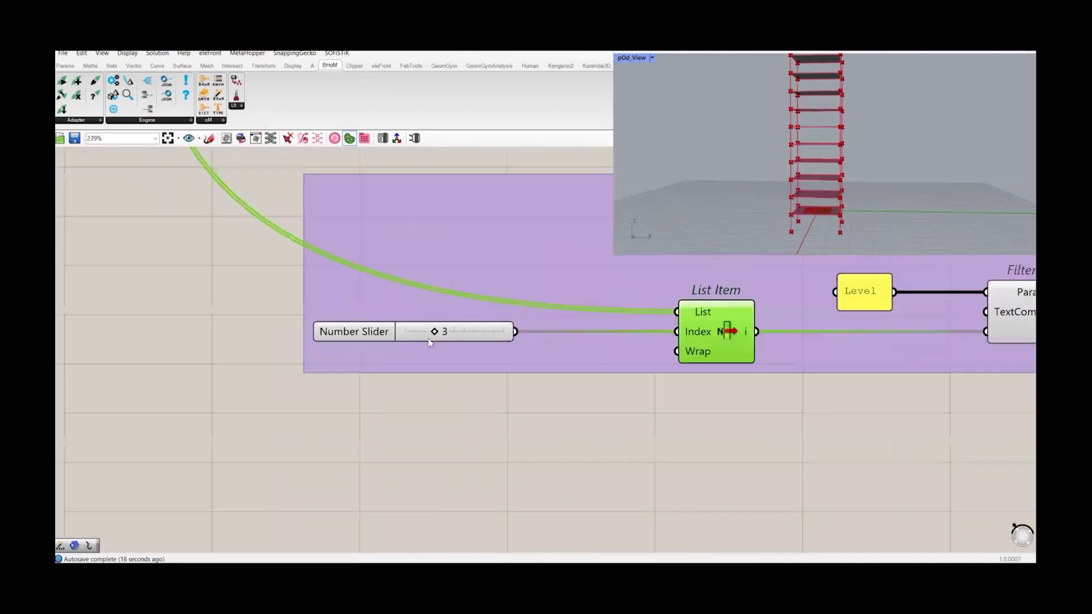
left_click_drag(432, 323, 429, 337)
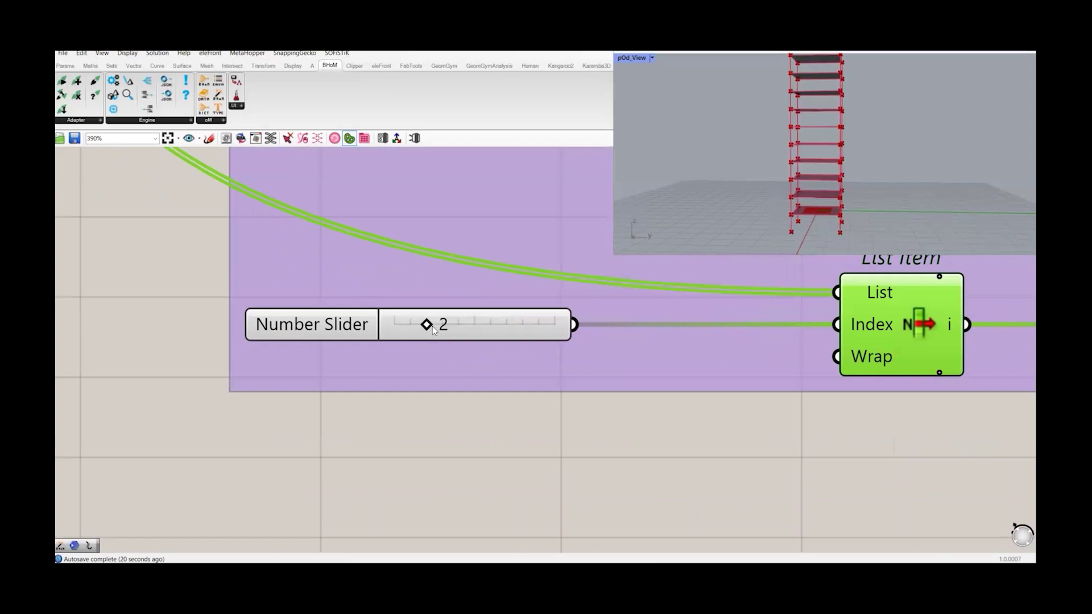
right_click_drag(964, 229, 812, 247)
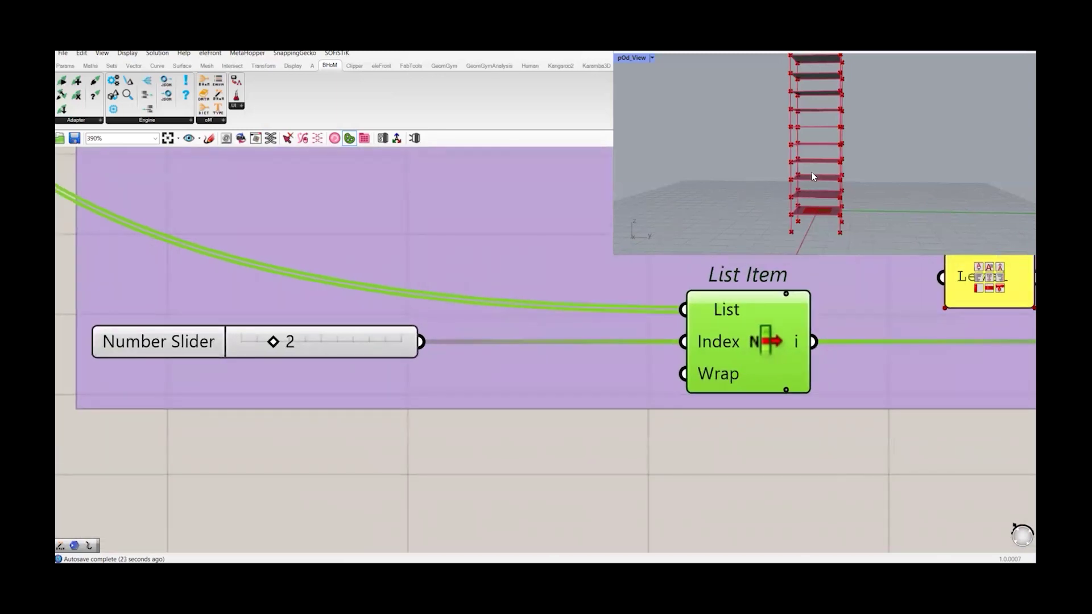
- Connect the LogicalAndRequest output to Remove's request input in place of the column FilterRequest
scroll(841, 353, "down", 5)
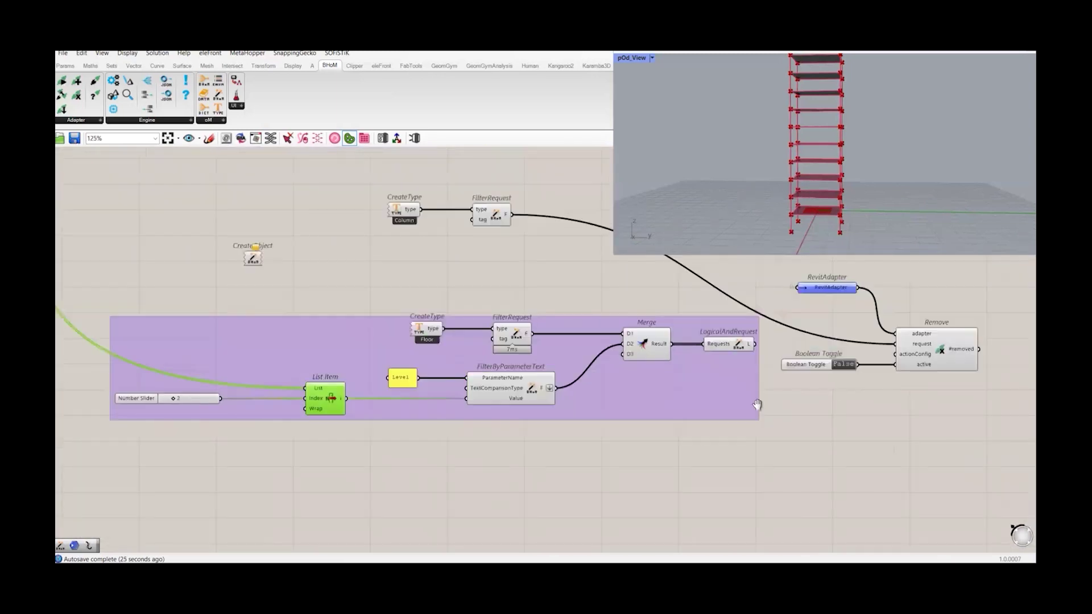
scroll(650, 375, "up", 2)
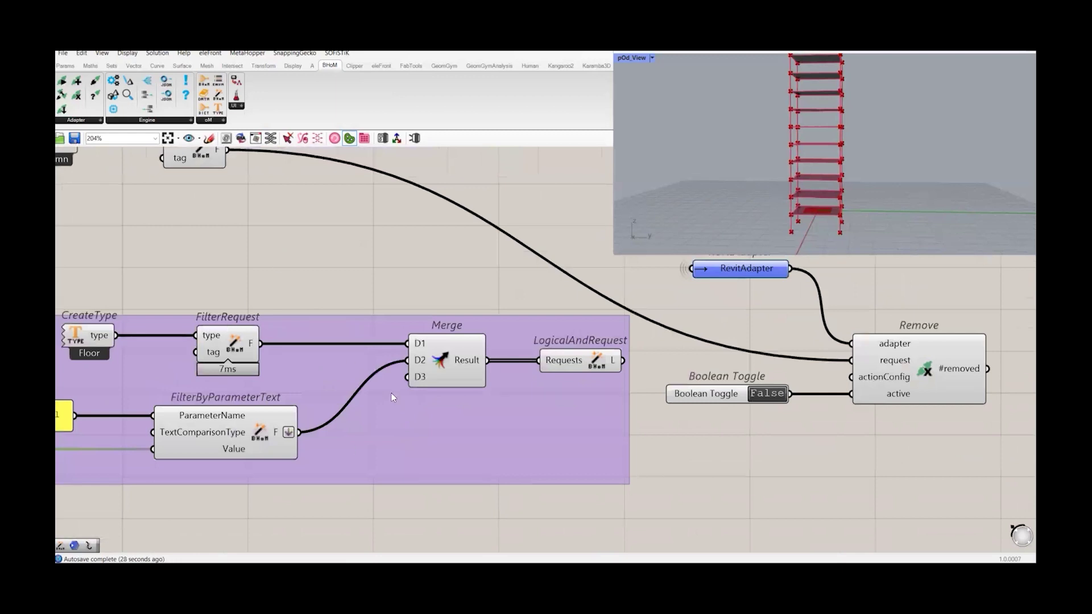
mouse_move(611, 365)
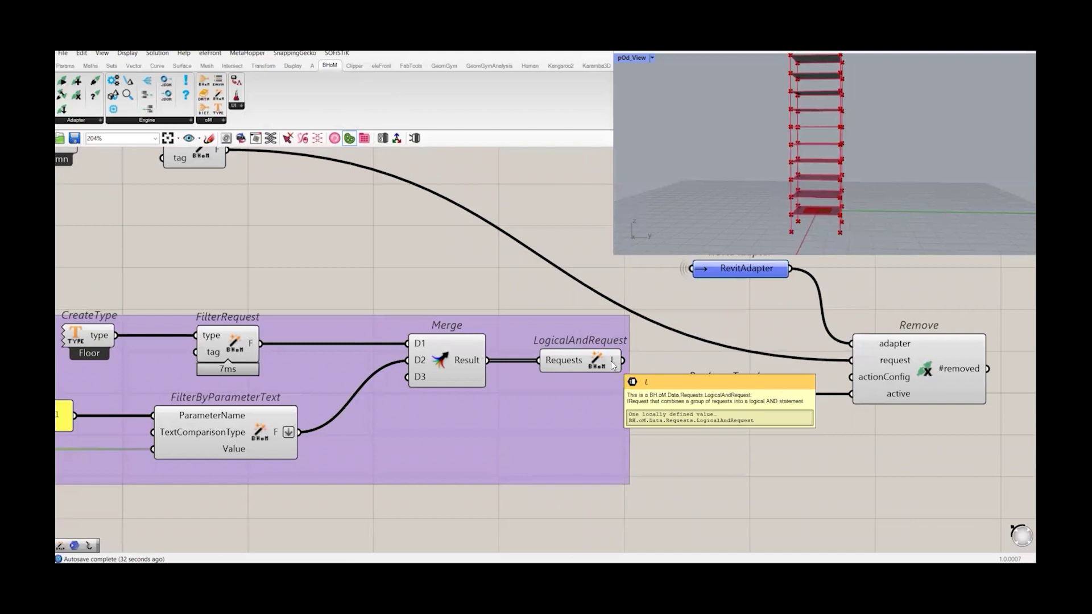
left_click_drag(623, 361, 853, 361, "shift")
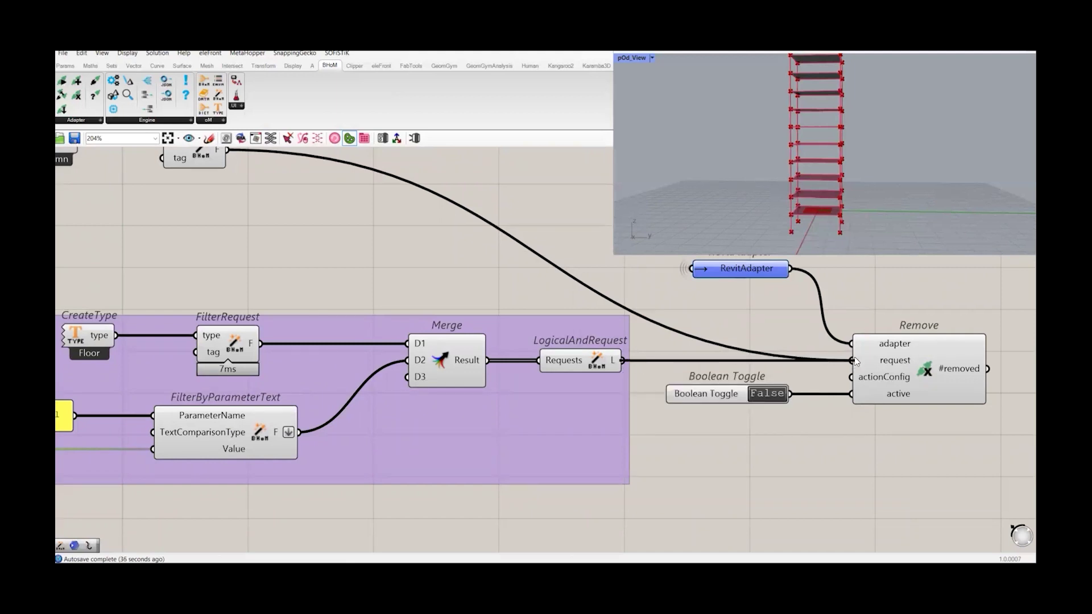
- Remove the floor on the chosen level by setting Remove's Boolean Toggle to True, and check the Revit 3D view
double_click(768, 394)
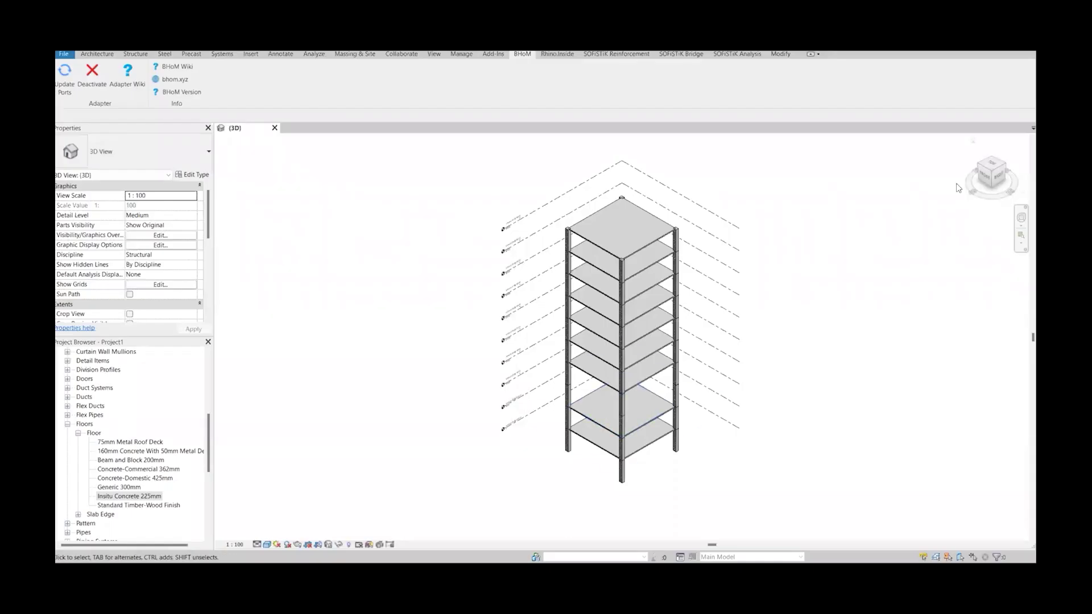
left_click(998, 174)
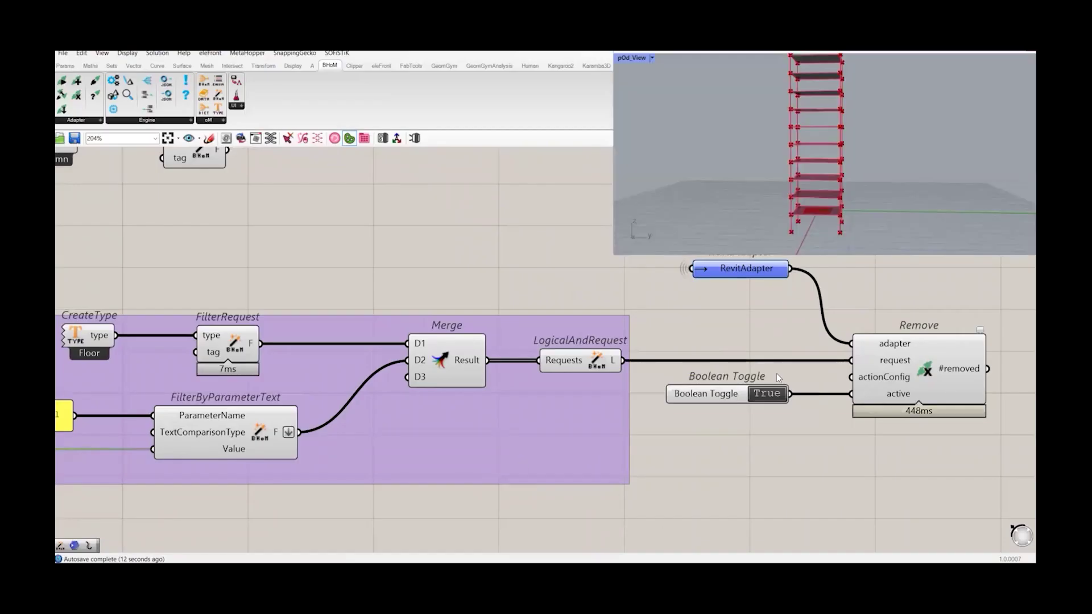
- Set the level-selecting Number Slider in the floor request group to 7
right_click_drag(280, 513, 552, 462)
right_click_drag(411, 470, 641, 456)
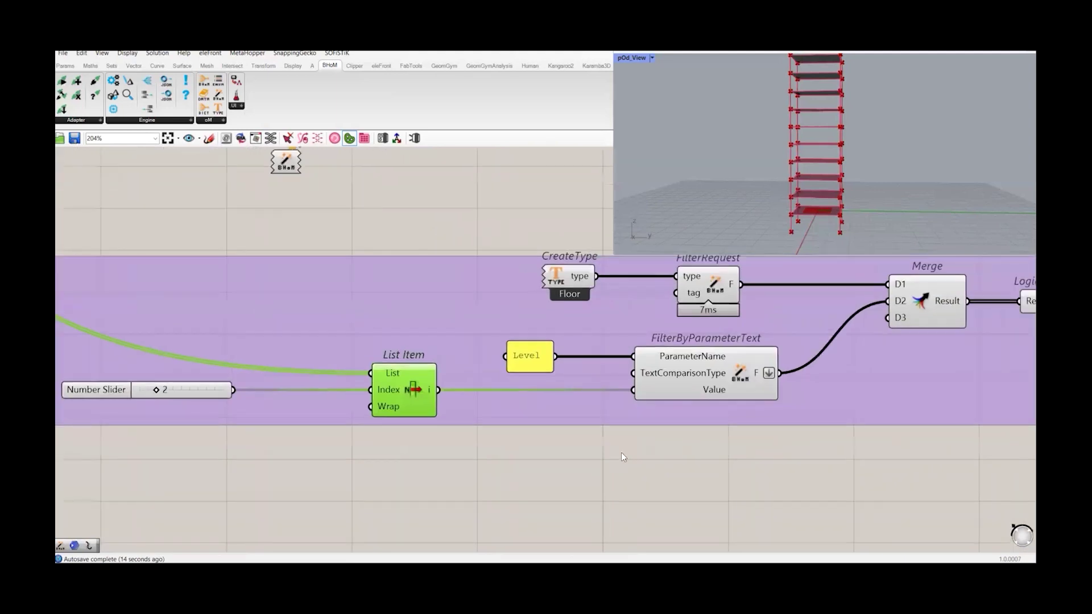
right_click_drag(504, 468, 621, 456)
left_click_drag(297, 374, 340, 376)
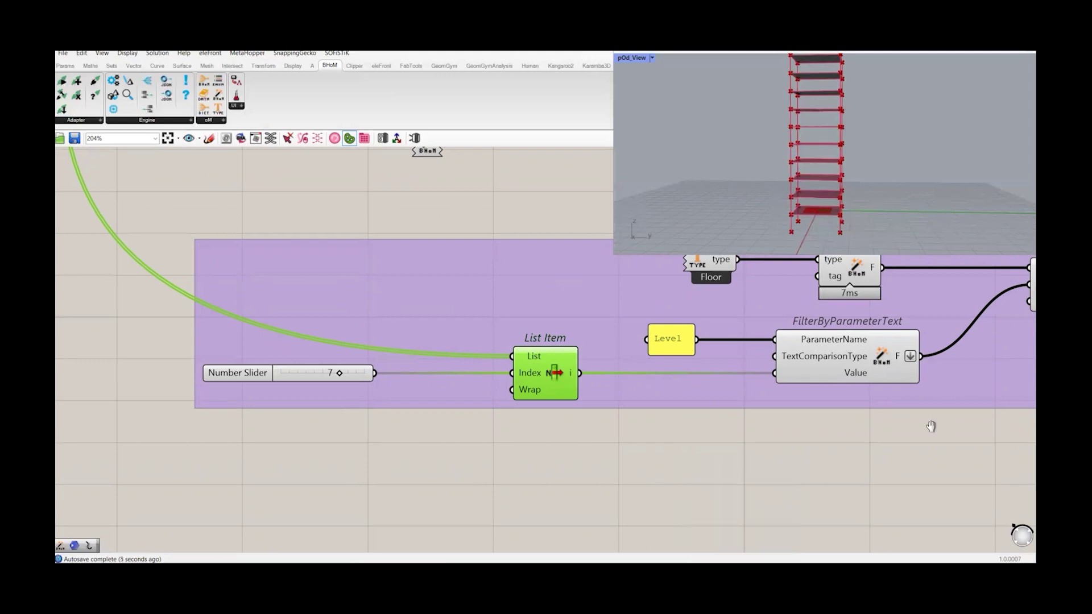
- Set Remove's Boolean Toggle to True to delete the floor at level index 7, check Revit's 3D view, and return to Grasshopper
right_click_drag(885, 432, 660, 443)
right_click_drag(885, 432, 567, 439)
double_click(853, 342)
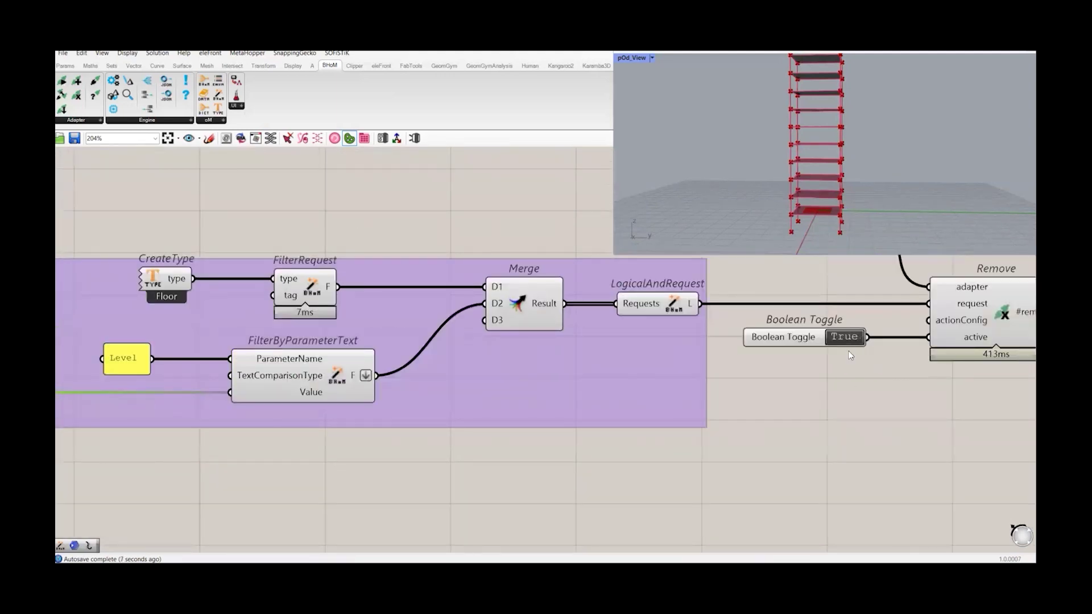
left_click(737, 520)
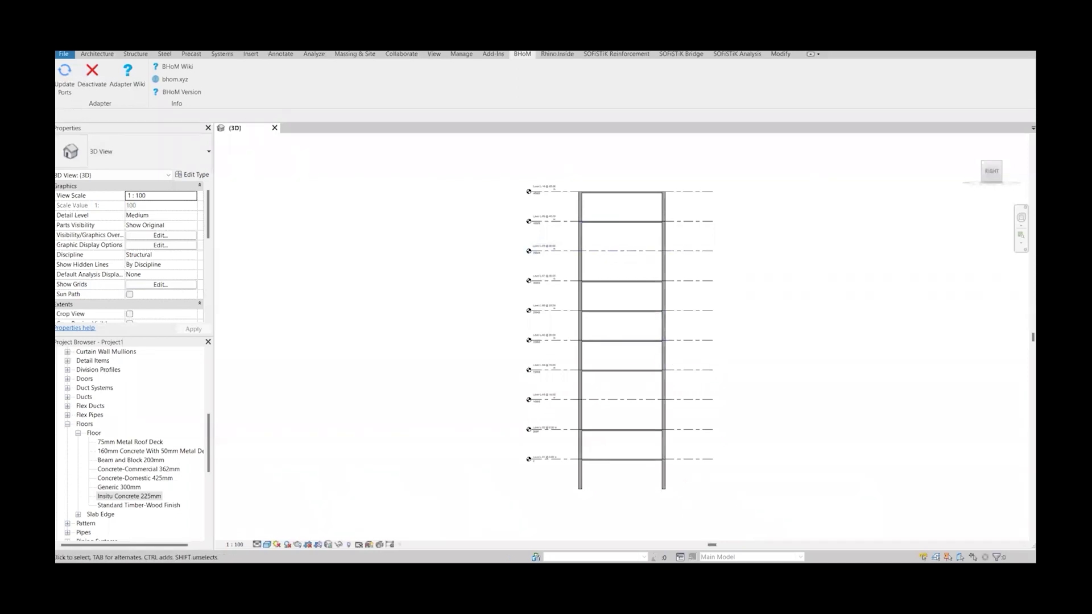
left_click(737, 560)
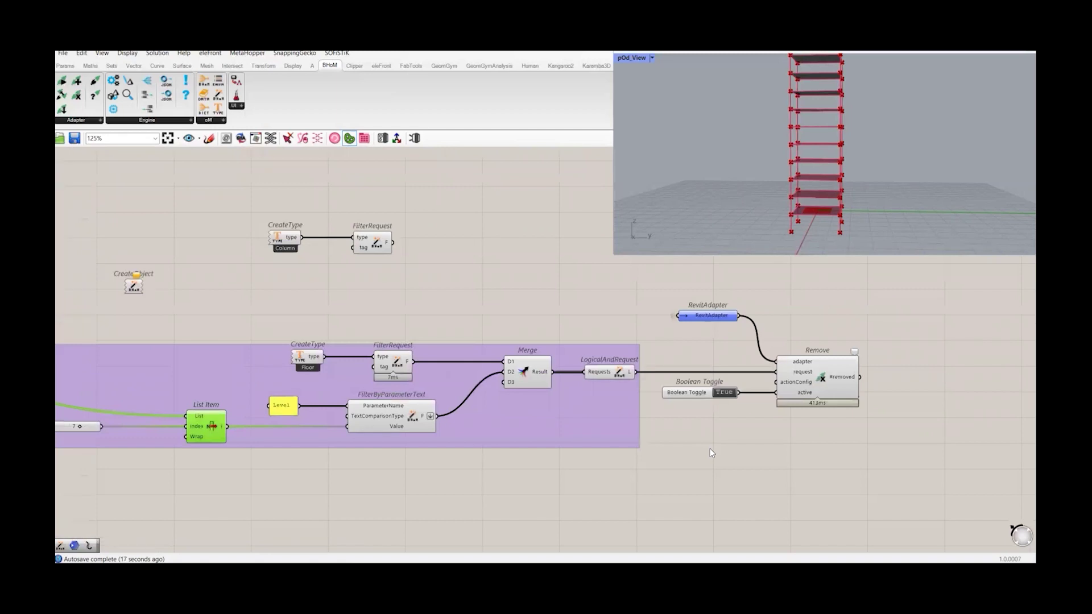
scroll(710, 449, "up", 1)
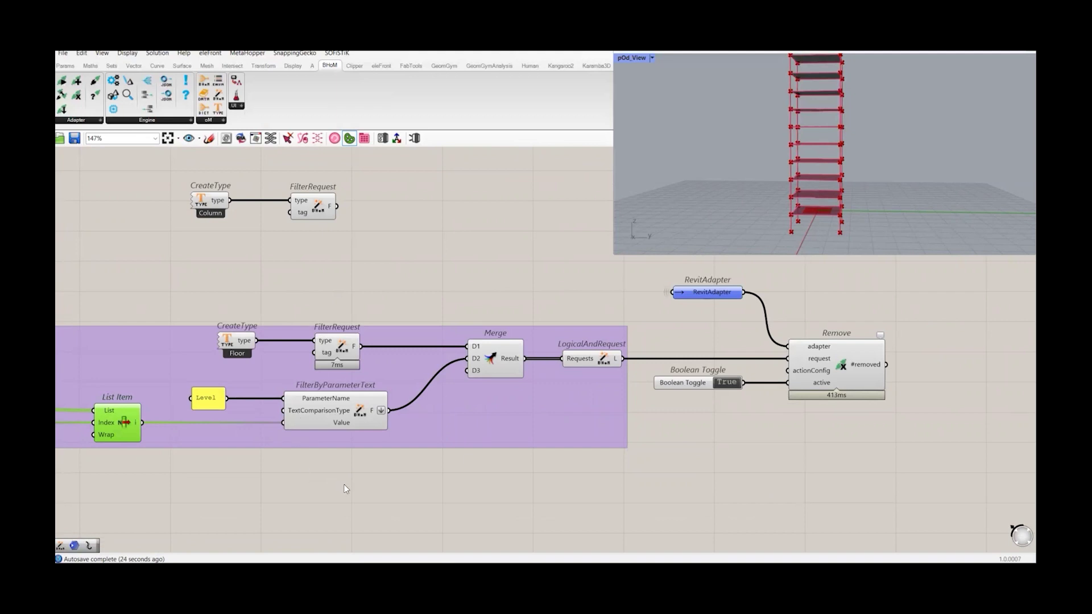
right_click_drag(370, 466, 523, 476)
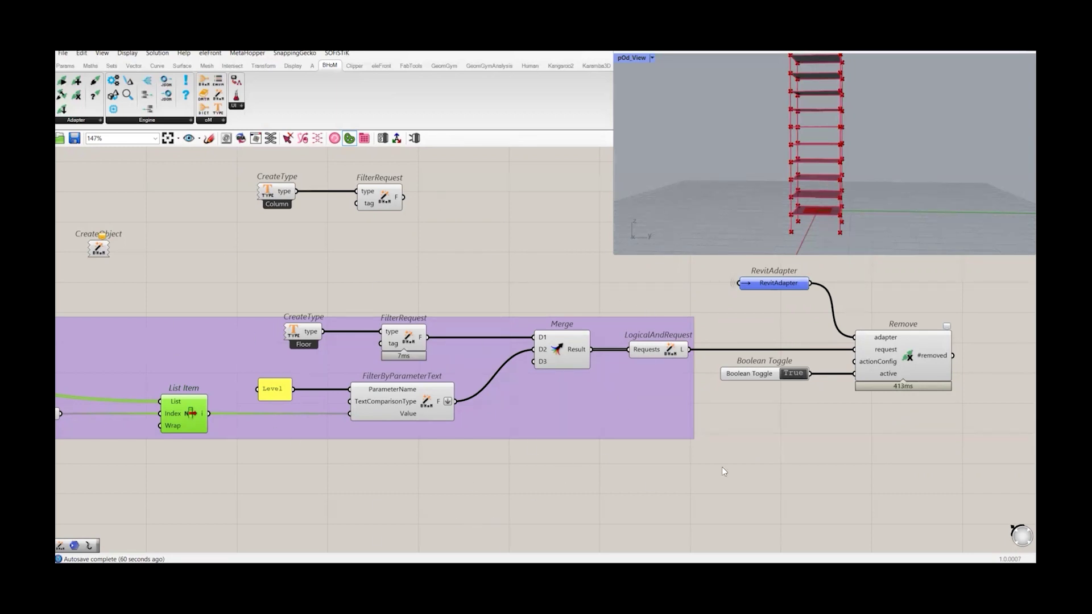
right_click_drag(752, 461, 670, 462)
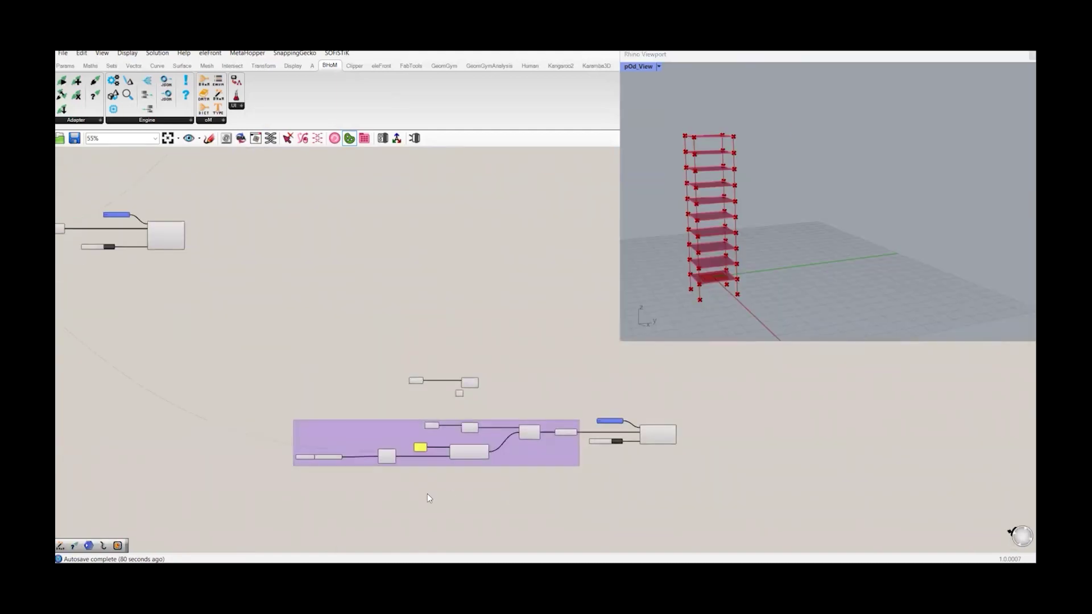
right_click_drag(466, 489, 620, 482)
right_click_drag(468, 468, 583, 482)
mouse_move(533, 455)
right_mouse_down()
mouse_move(688, 487)
mouse_move(537, 446)
right_mouse_up()
right_click_drag(705, 493, 564, 470)
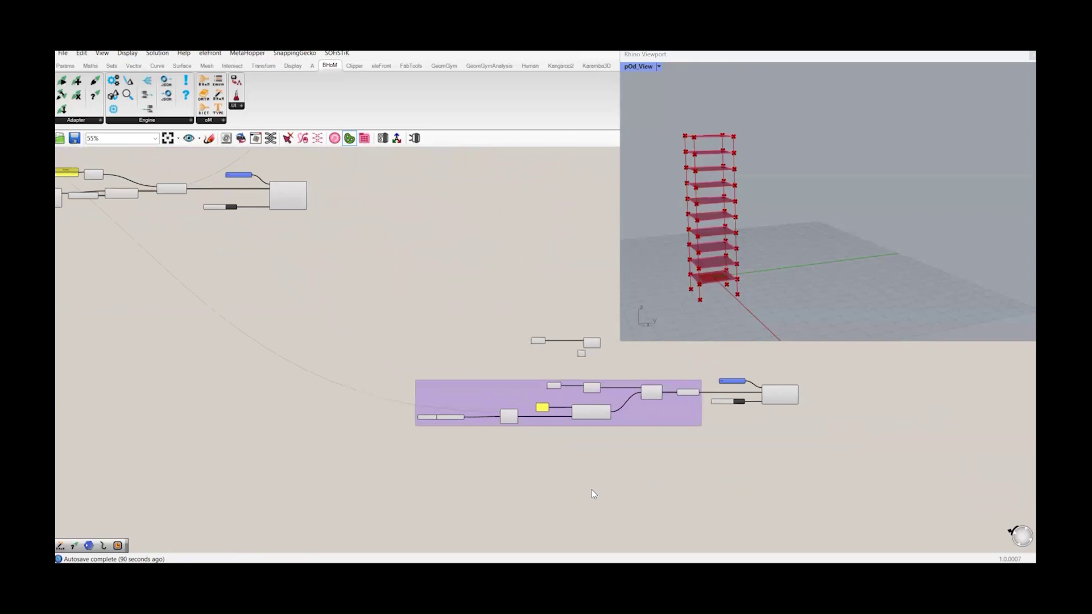
scroll(563, 427, "up", 3)
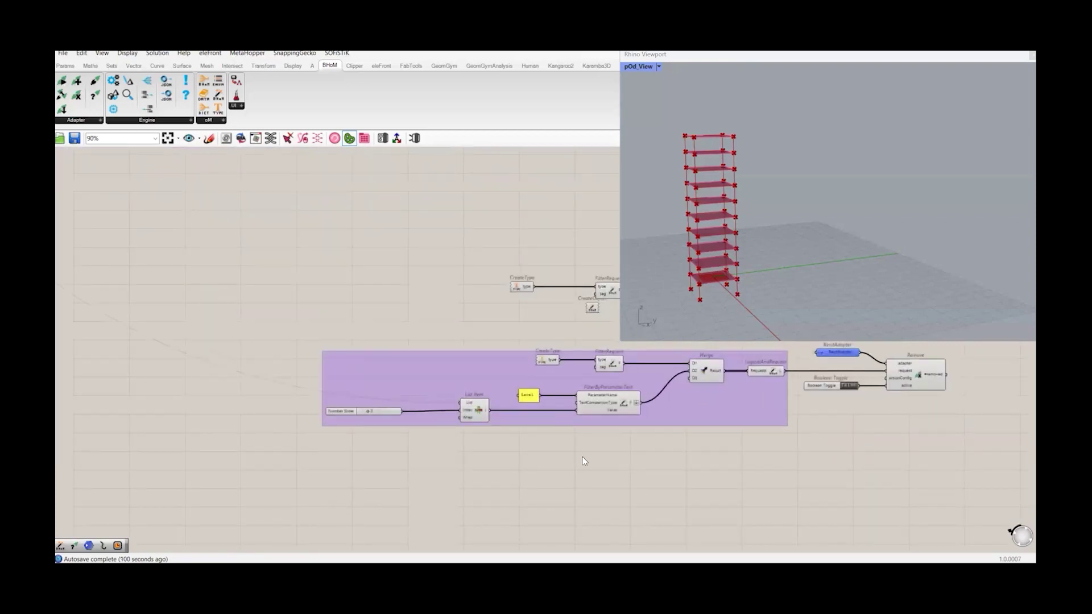